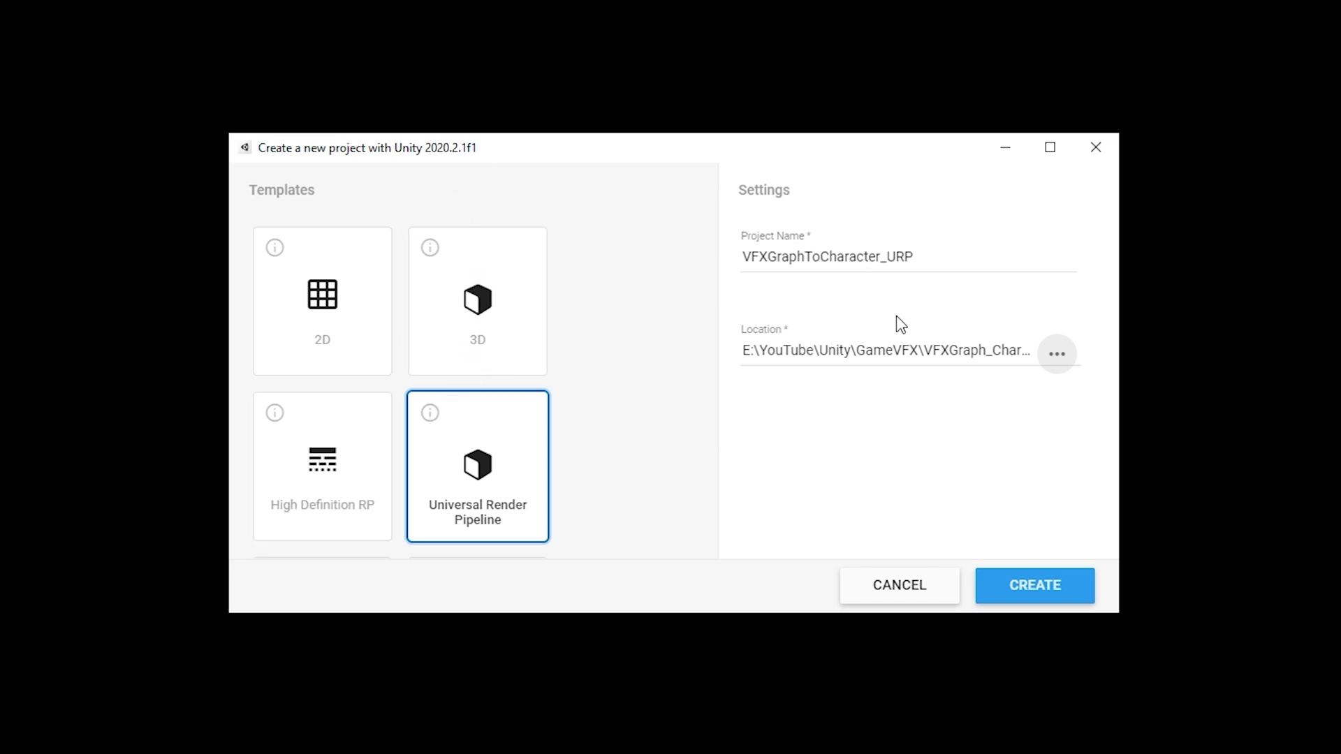
Create the VFXGraphToCharacter_URP project from the Universal Render Pipeline template and select the Visual Effect Graph package in the Package Manager
{"action": "left_click", "coordinate": [1034, 586]}
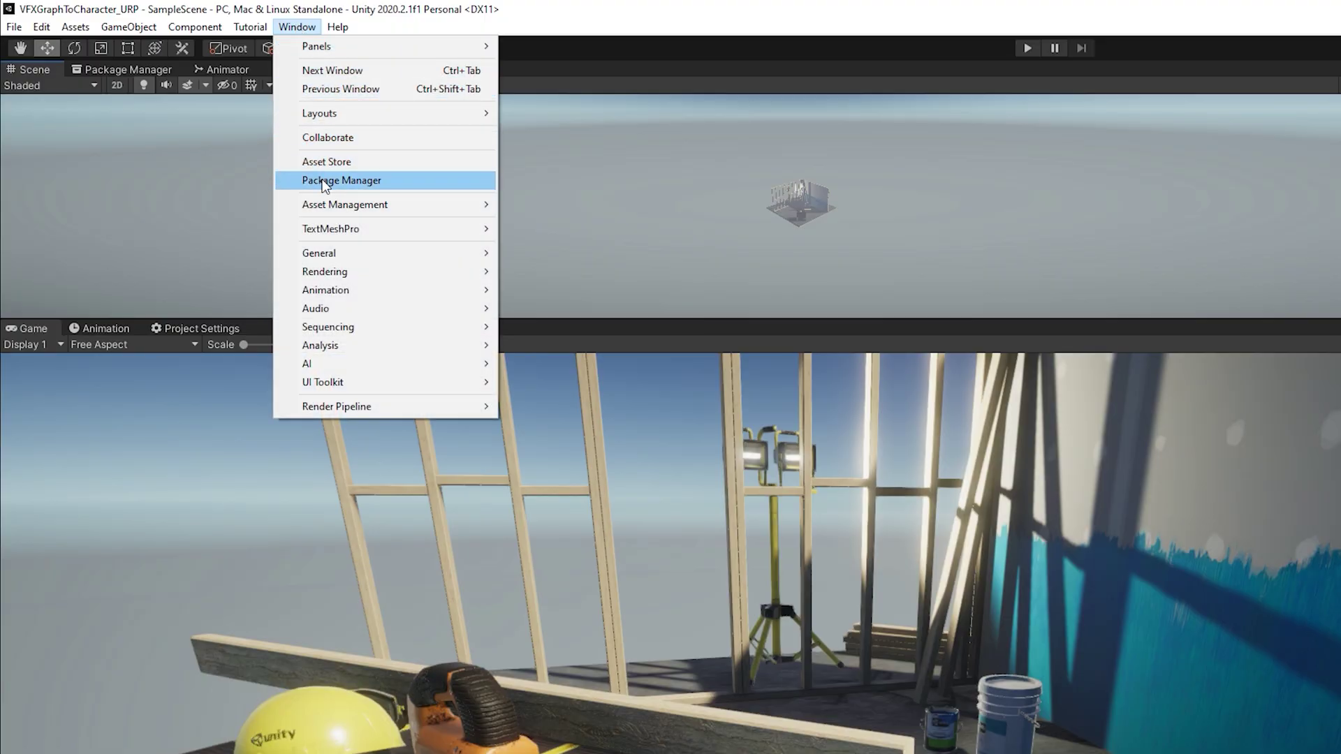
{"action": "left_click", "coordinate": [322, 181]}
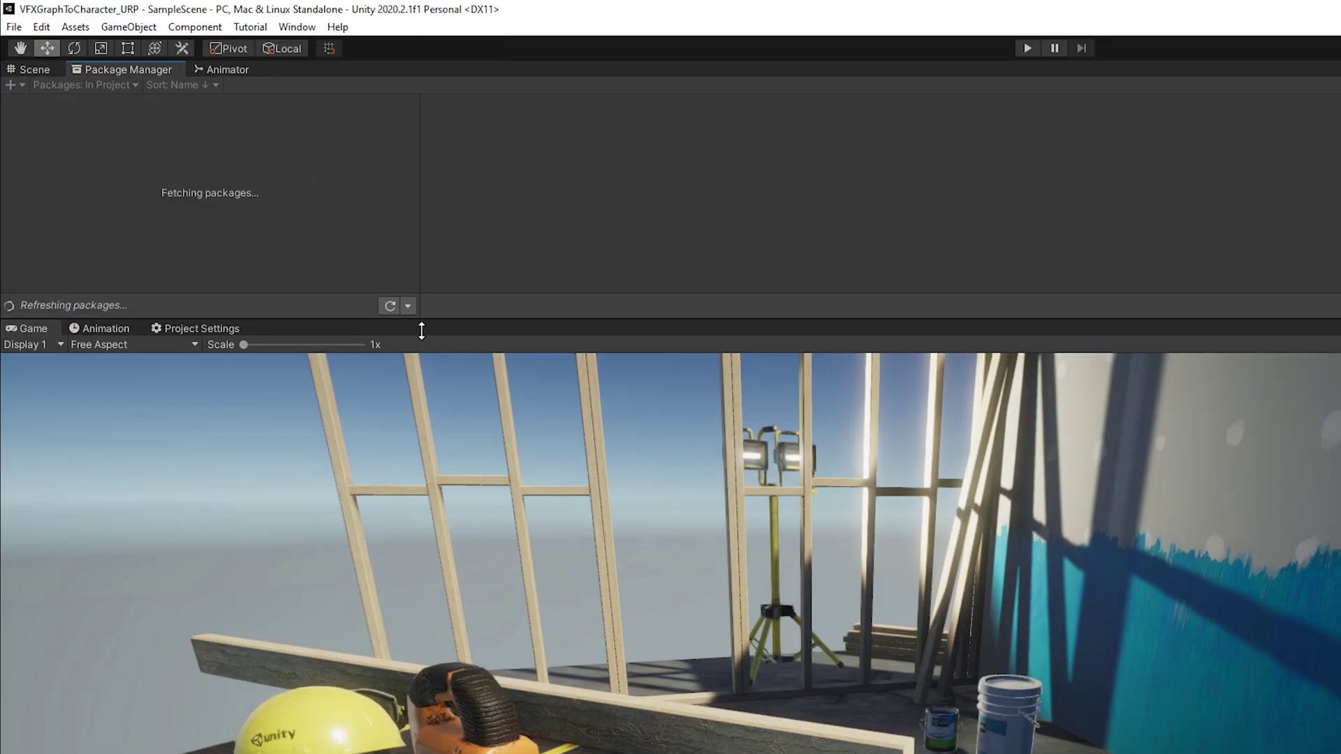
{"action": "key", "text": "shift+space"}
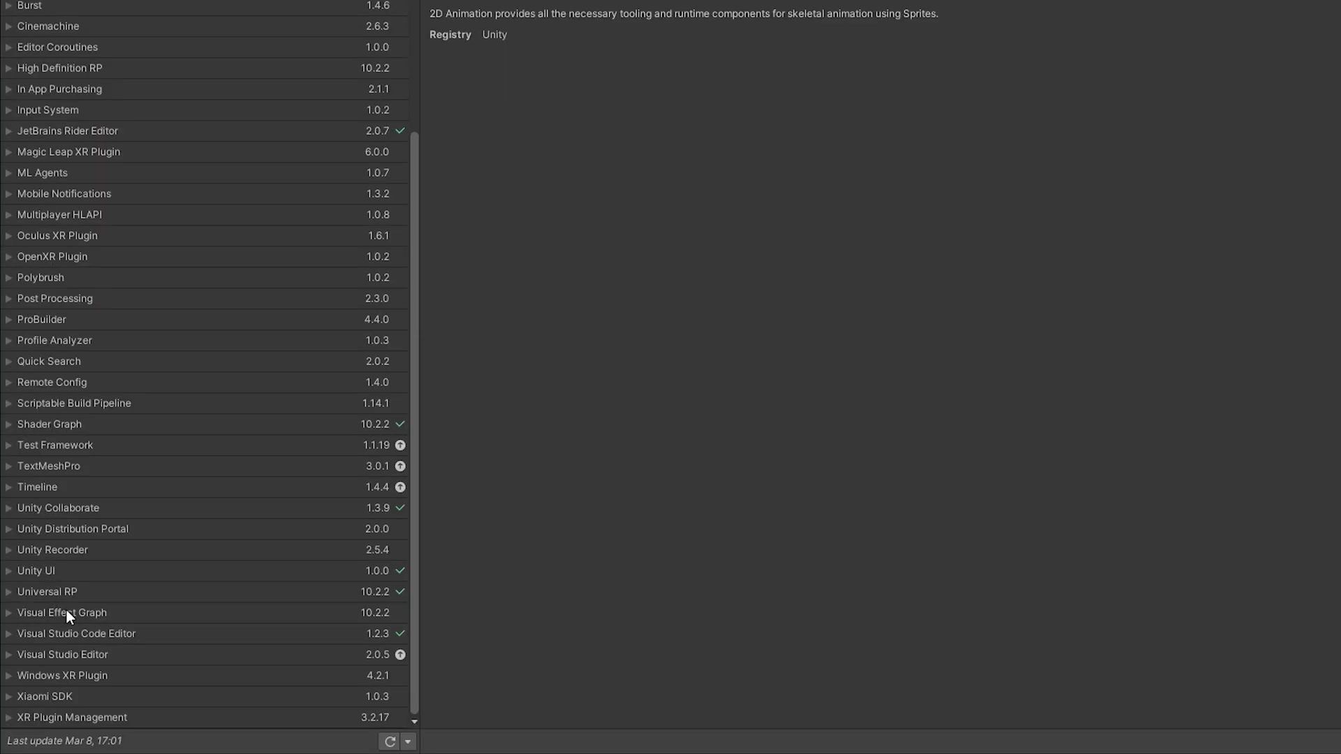
{"action": "left_click", "coordinate": [67, 611]}
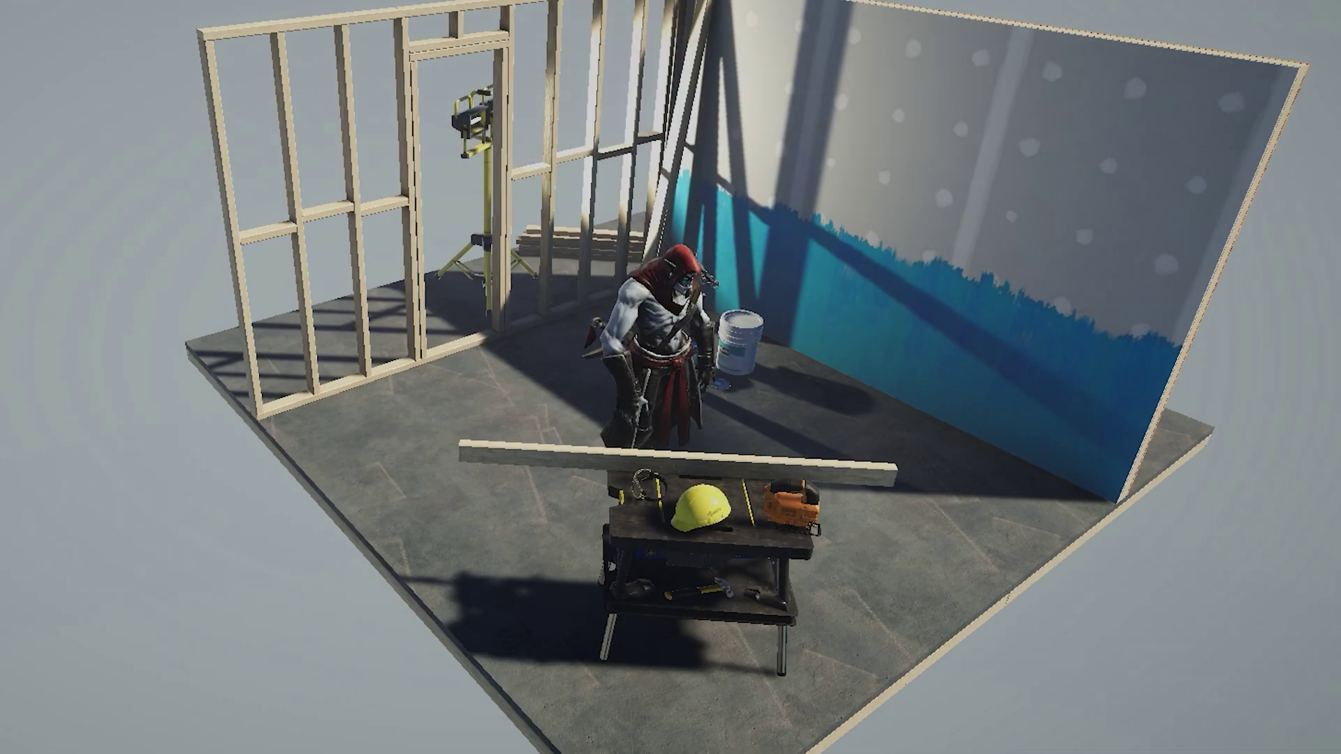
Walk the character around the scene in play mode to test its movement
{"action": "right_click_drag", "start_coordinate": [990, 377], "coordinate": [934, 347]}
{"action": "key", "text": "d"}
{"action": "key", "text": "w"}
{"action": "key", "text": "a"}
{"action": "key", "text": "a"}
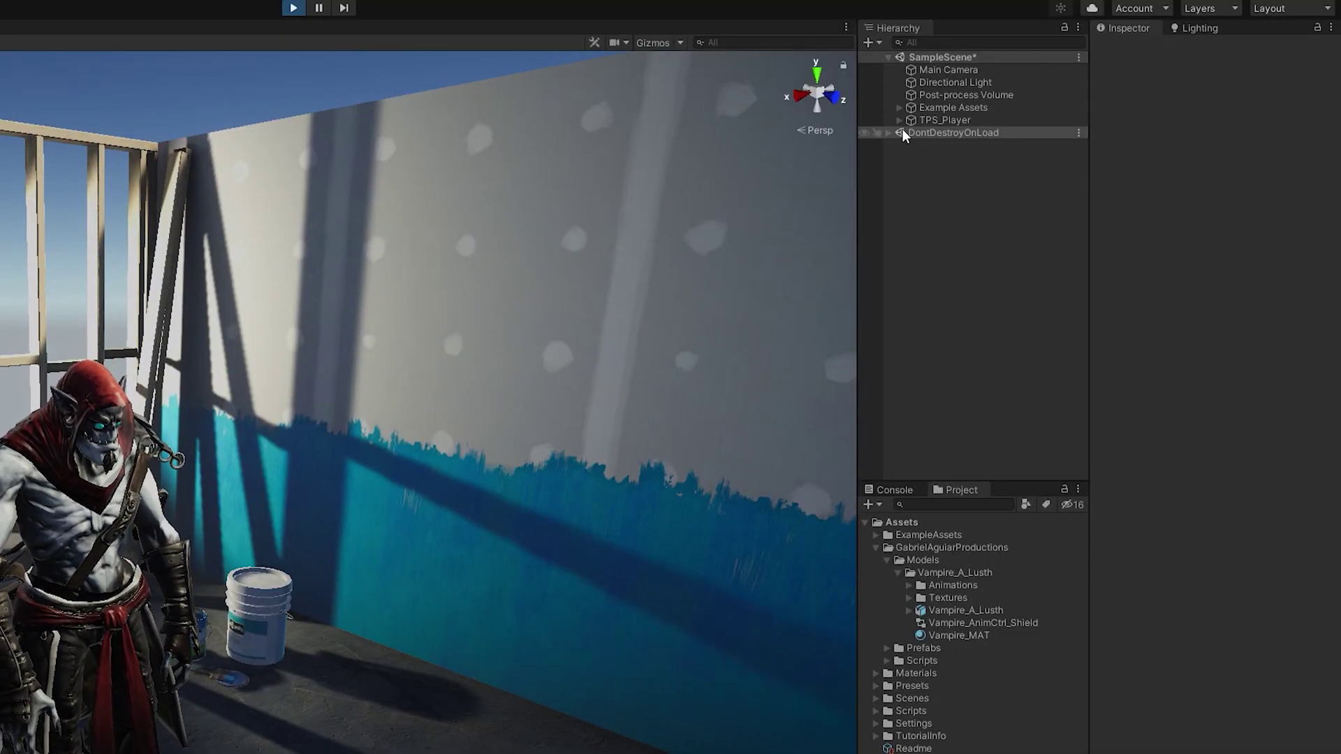
Expand TPS_Player in the hierarchy and examine its child objects, including Main Camera, CM ThirdPerson, Hips and Vampire
{"action": "left_click", "coordinate": [899, 120]}
{"action": "left_click", "coordinate": [930, 122]}
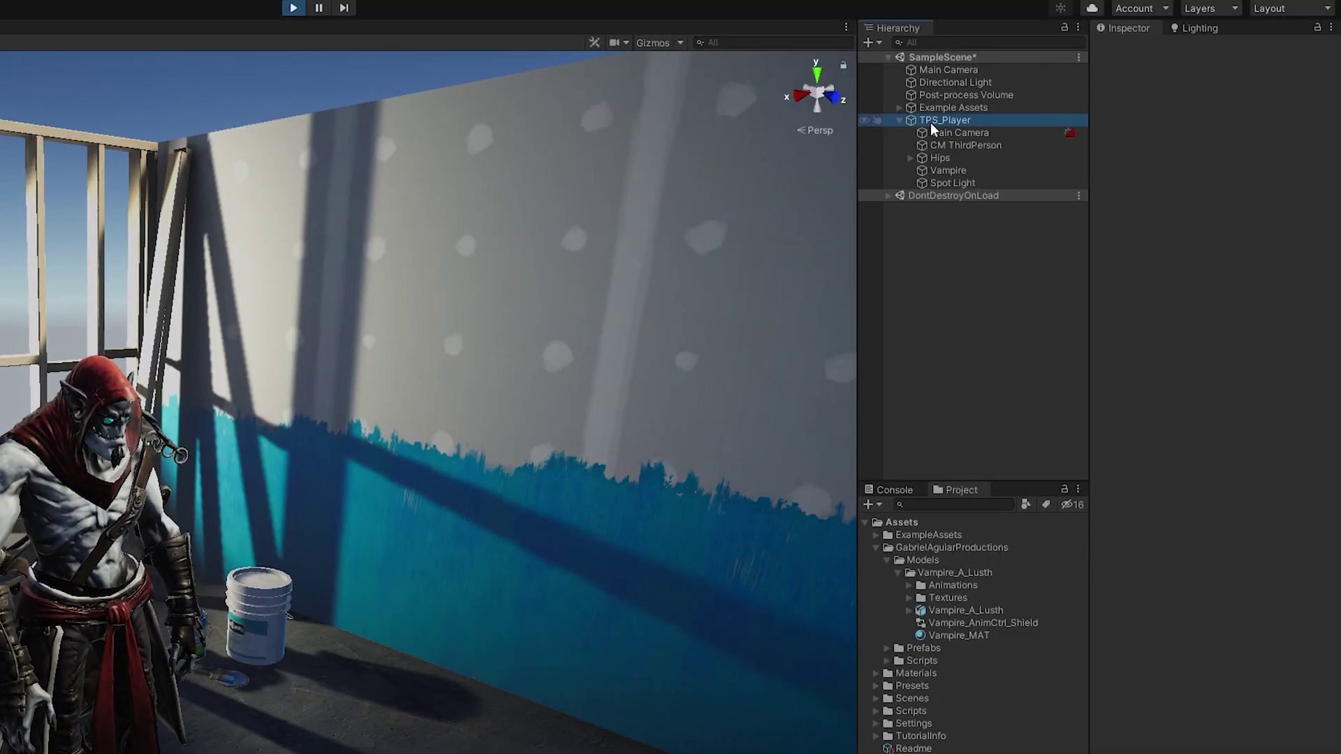
{"action": "left_click", "coordinate": [978, 133]}
{"action": "left_click", "coordinate": [967, 146]}
{"action": "left_click", "coordinate": [957, 160]}
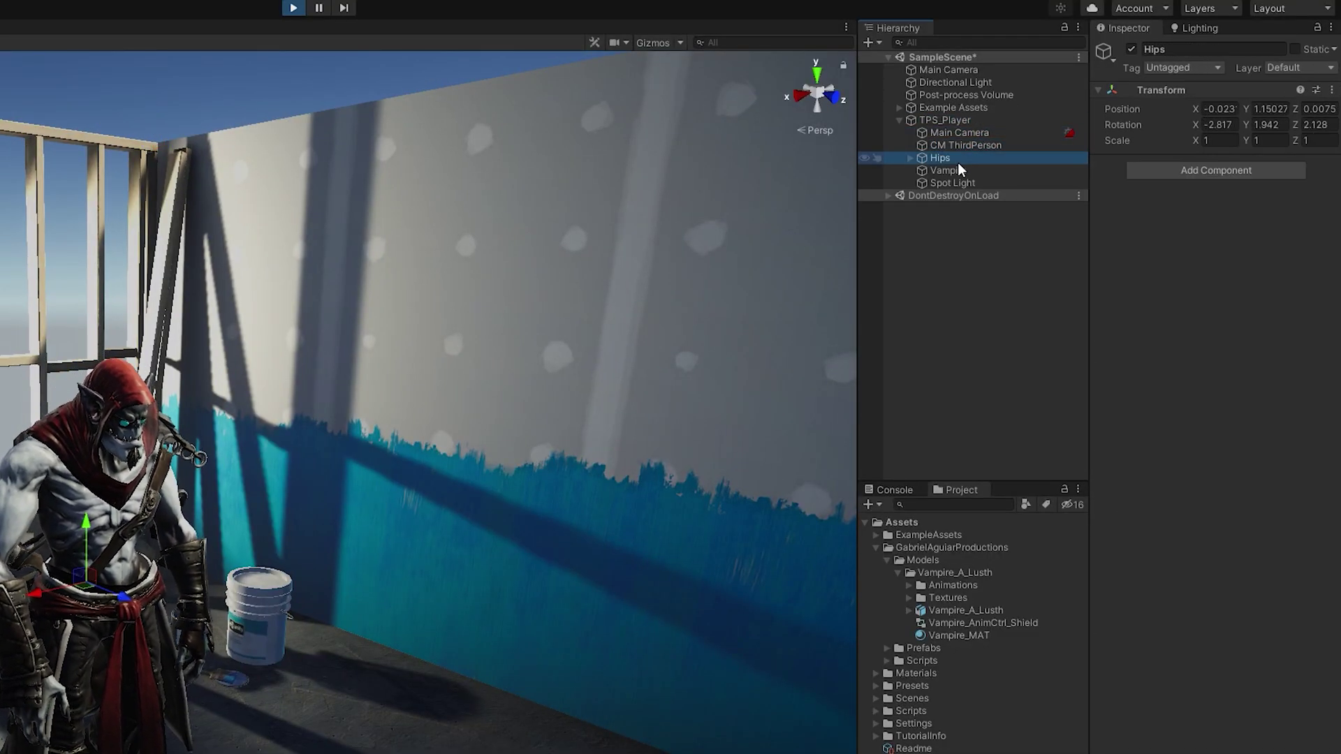
{"action": "left_click", "coordinate": [925, 173]}
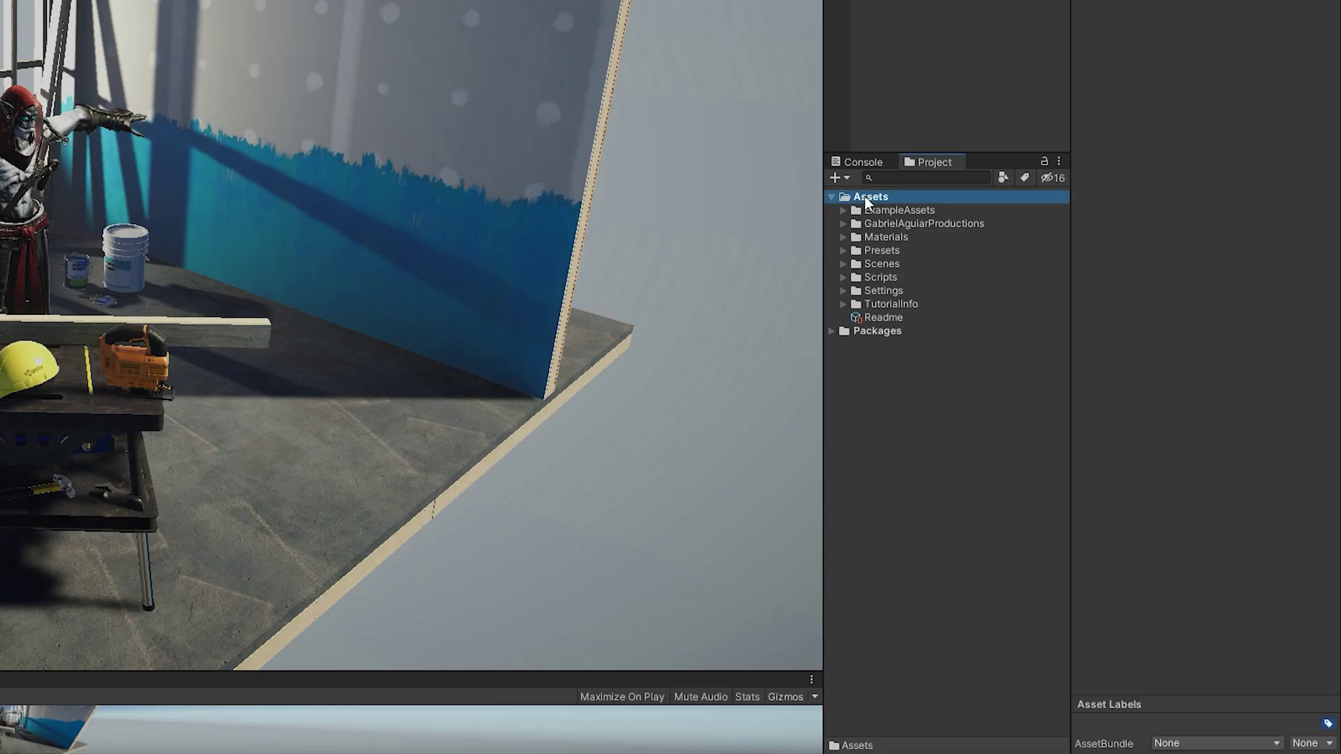
Create a Visual Effect Graph asset named ParticlesToAnimatedCharacter in the Assets folder
{"action": "right_click", "coordinate": [864, 198]}
{"action": "mouse_move", "coordinate": [894, 212]}
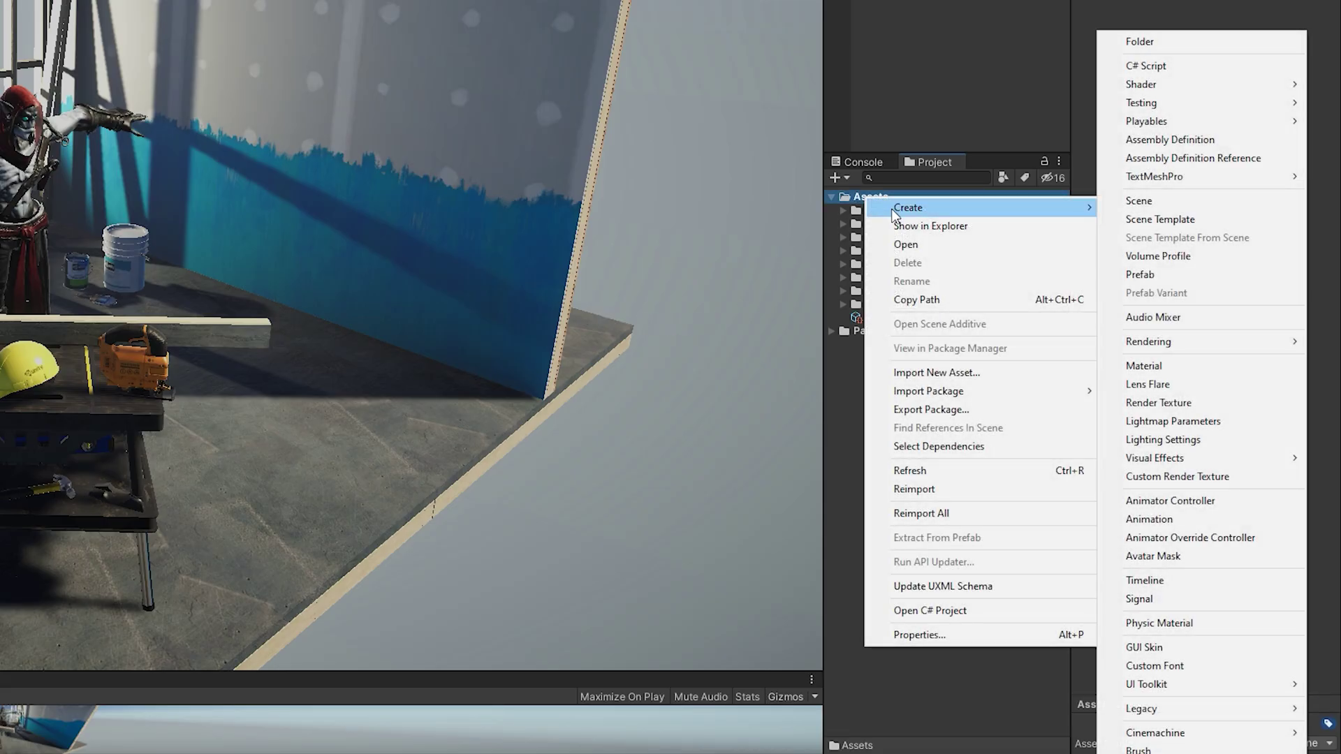
{"action": "mouse_move", "coordinate": [1184, 461]}
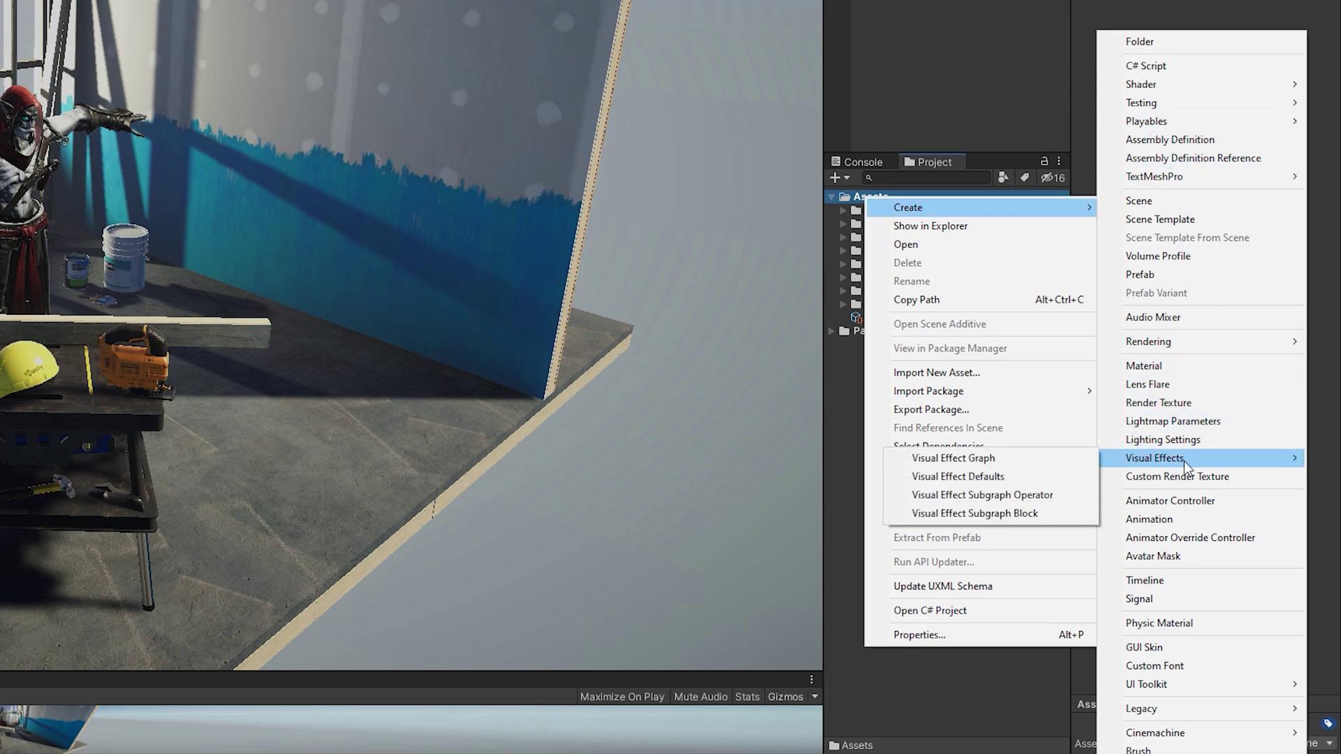
{"action": "left_click", "coordinate": [1066, 464]}
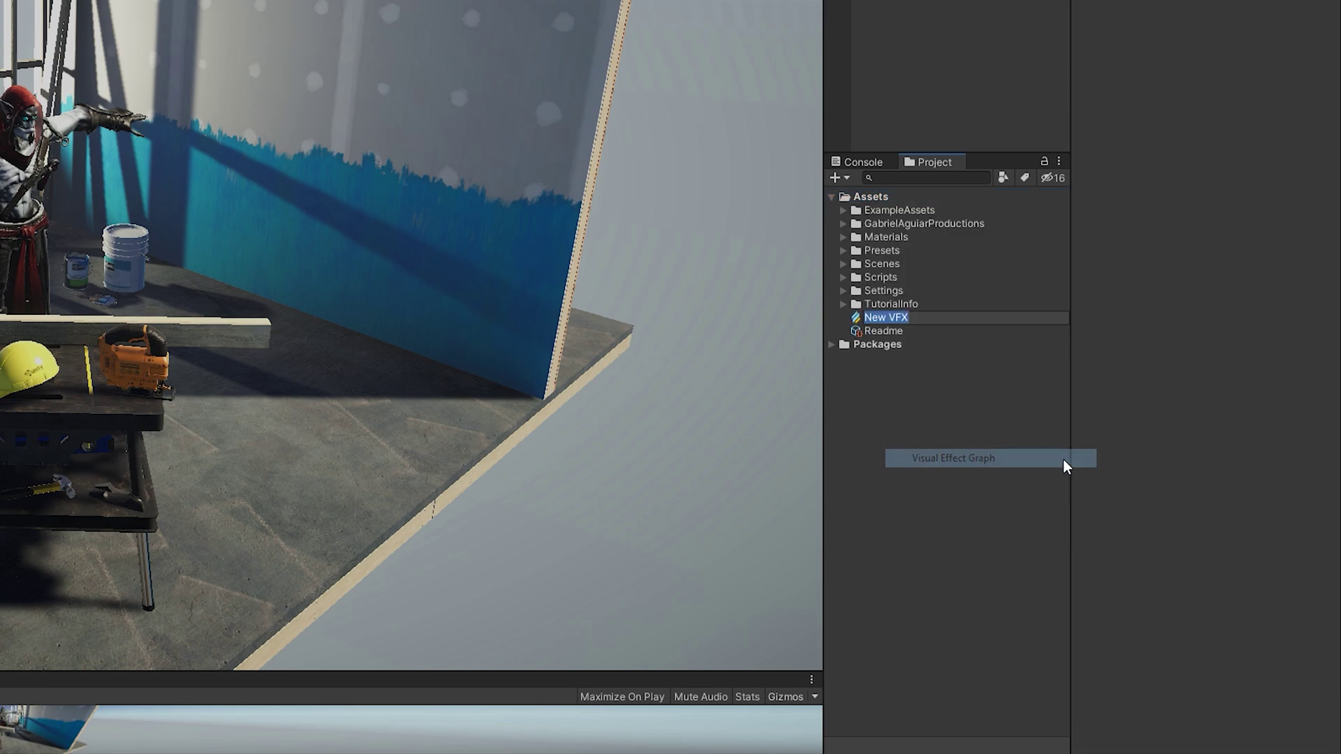
{"action": "type", "text": "Particle"}
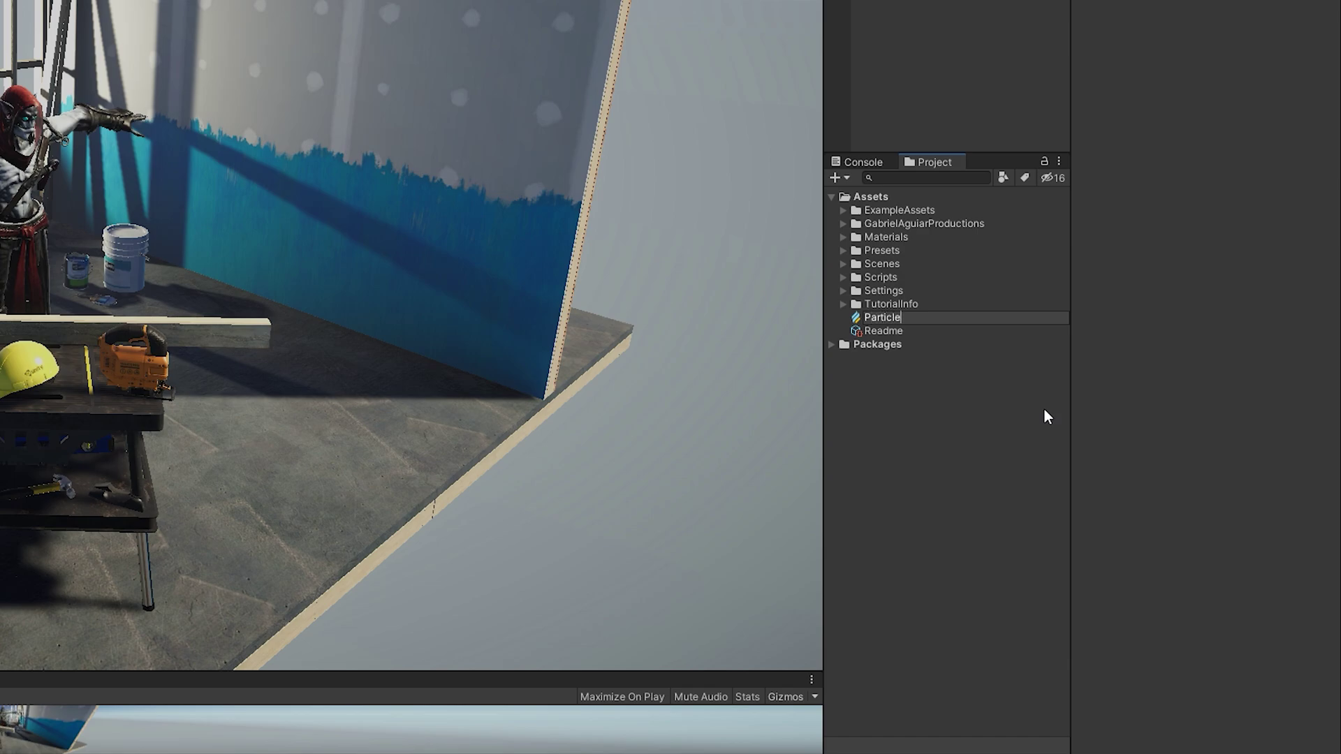
{"action": "type", "text": "sToAnimatedCharacter"}
{"action": "key", "text": "Return"}
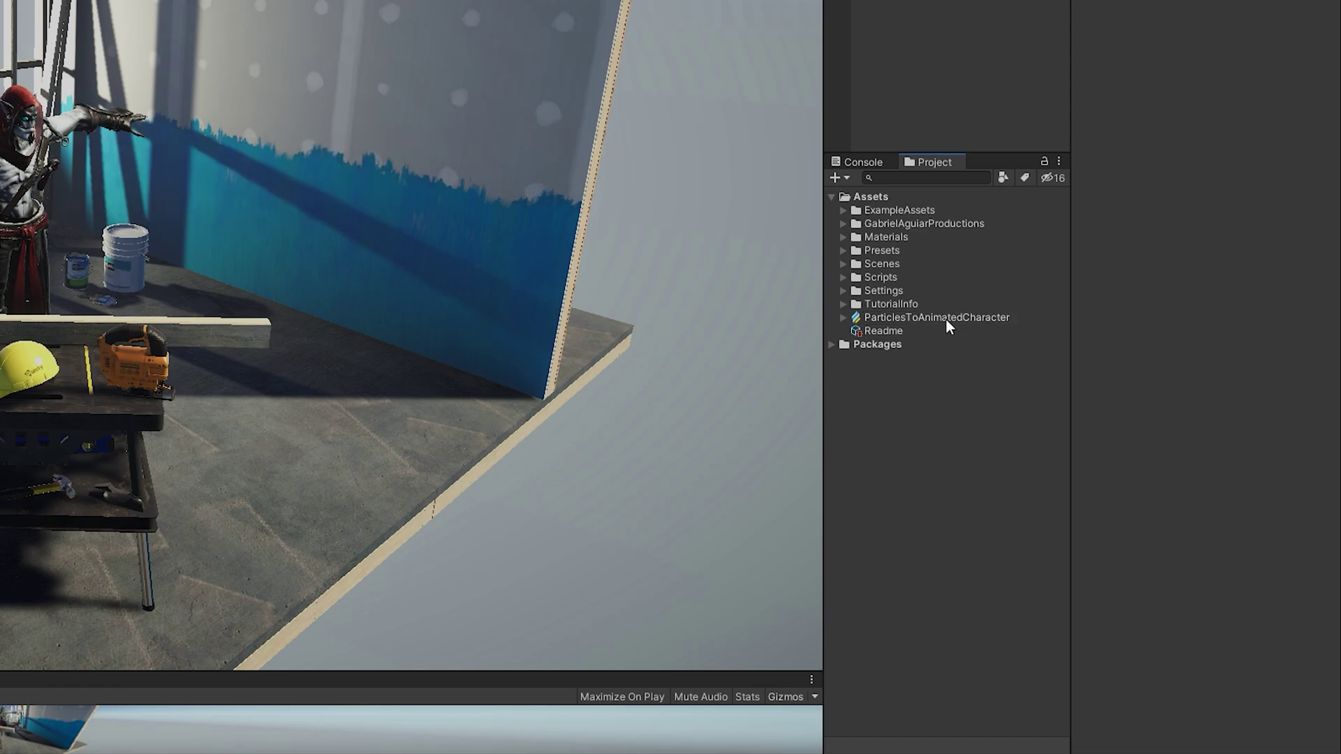
Add the ParticlesToAnimatedCharacter effect as a child of TPS_Player and reset its Transform
{"action": "left_click_drag", "start_coordinate": [945, 320], "coordinate": [912, 104]}
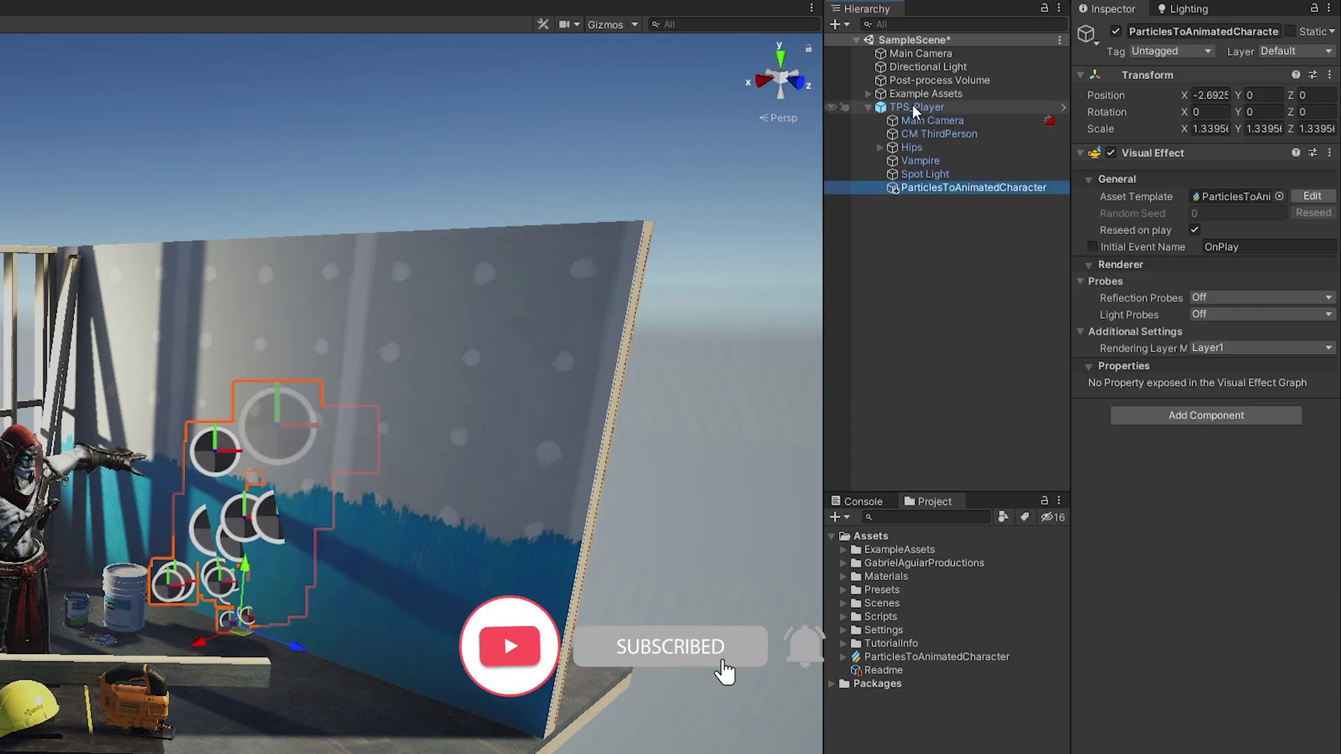
{"action": "left_click", "coordinate": [1328, 75]}
{"action": "left_click", "coordinate": [1190, 93]}
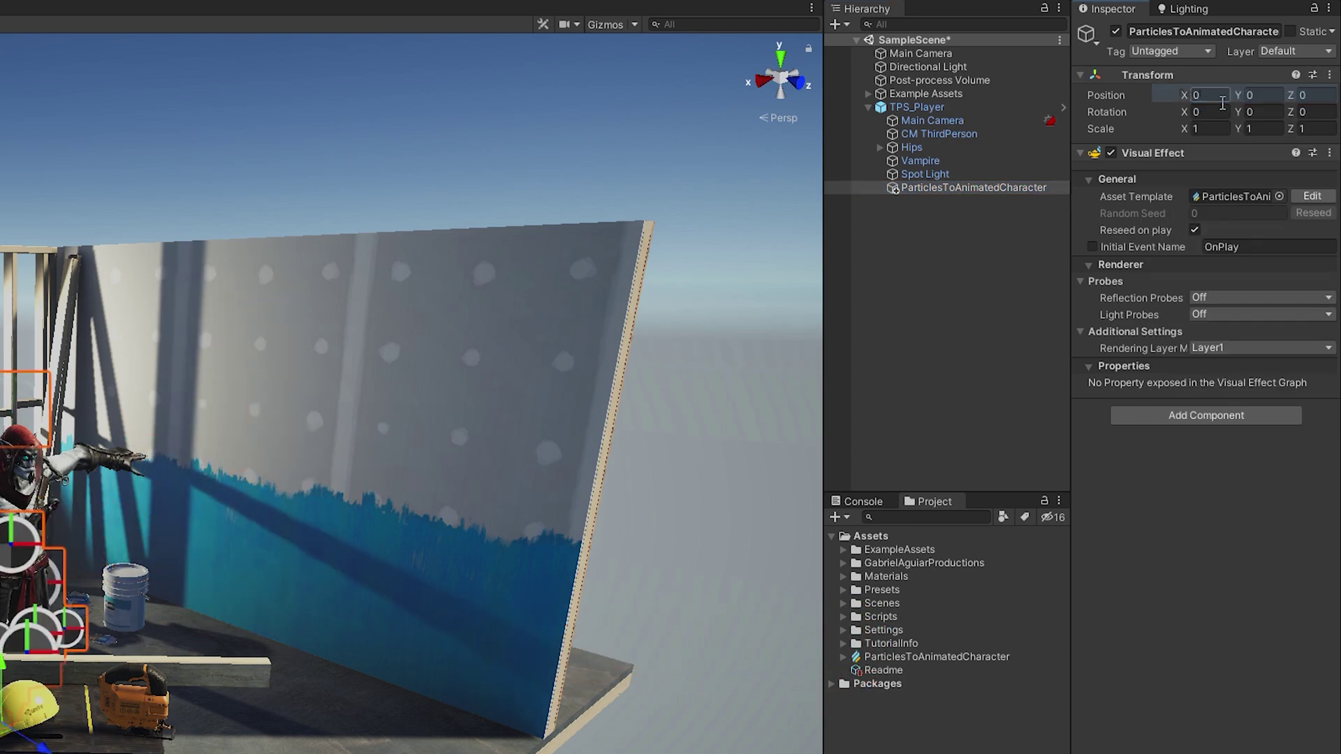
Move TPS_Player along the X axis onto the empty floor away from the workbench
{"action": "left_click", "coordinate": [939, 95]}
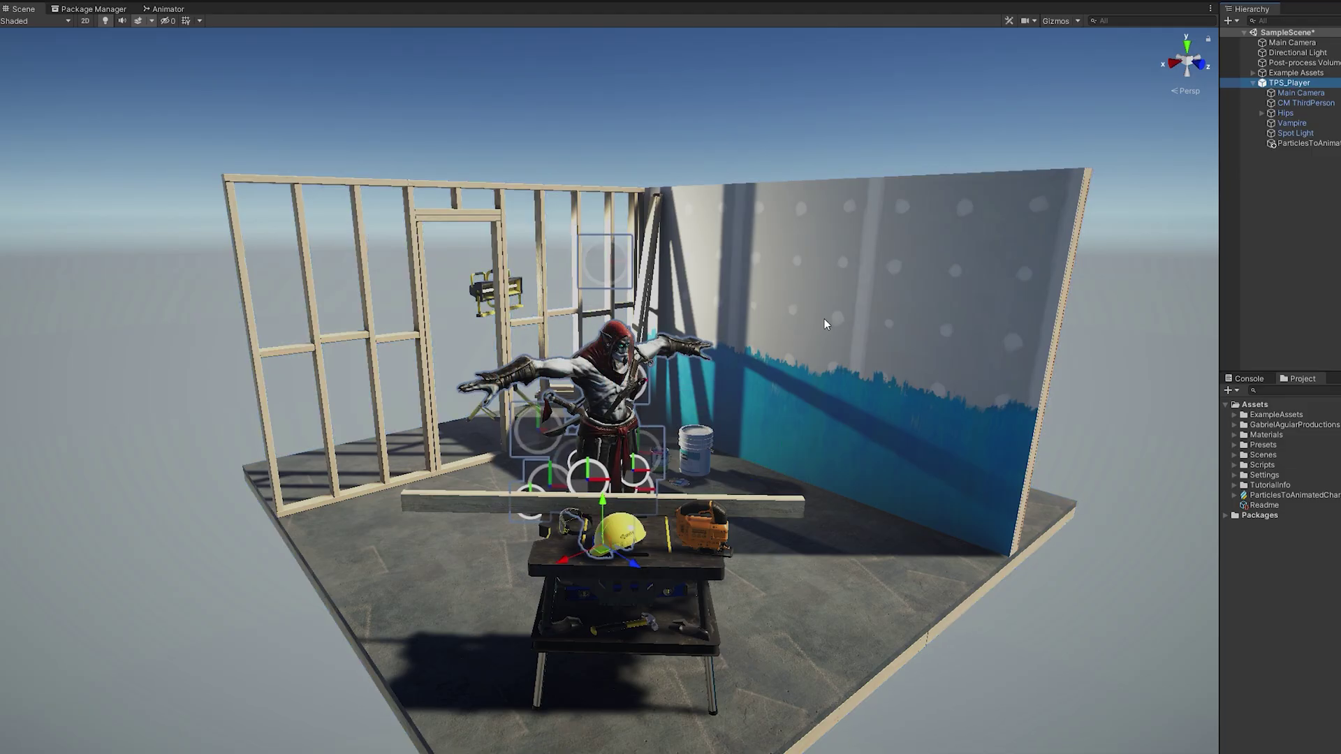
{"action": "scroll", "coordinate": [826, 323], "scroll_direction": "down", "scroll_amount": 5}
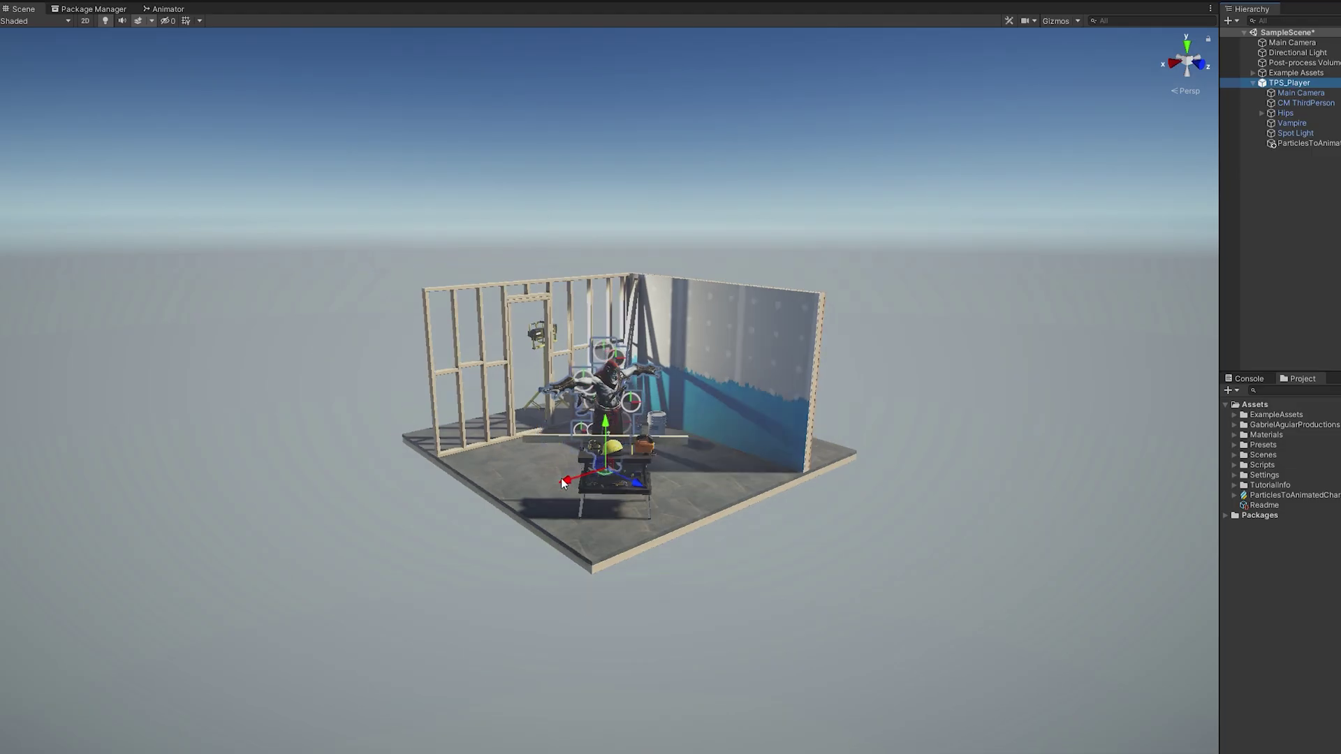
{"action": "left_click_drag", "start_coordinate": [562, 482], "coordinate": [296, 491]}
{"action": "right_click_drag", "start_coordinate": [458, 479], "coordinate": [388, 482]}
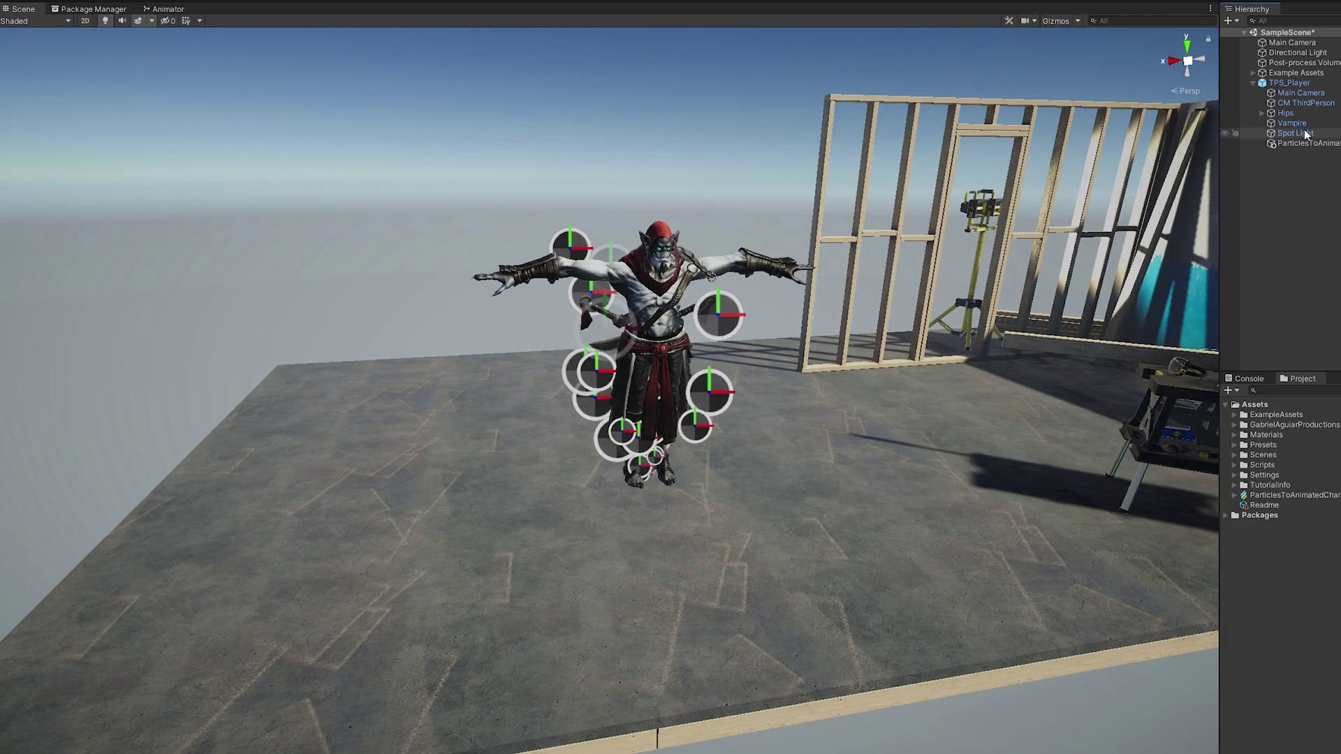
Open the ParticlesToAnimatedCharacter effect's asset template for editing and bring its particle system into view
{"action": "left_click", "coordinate": [1297, 142]}
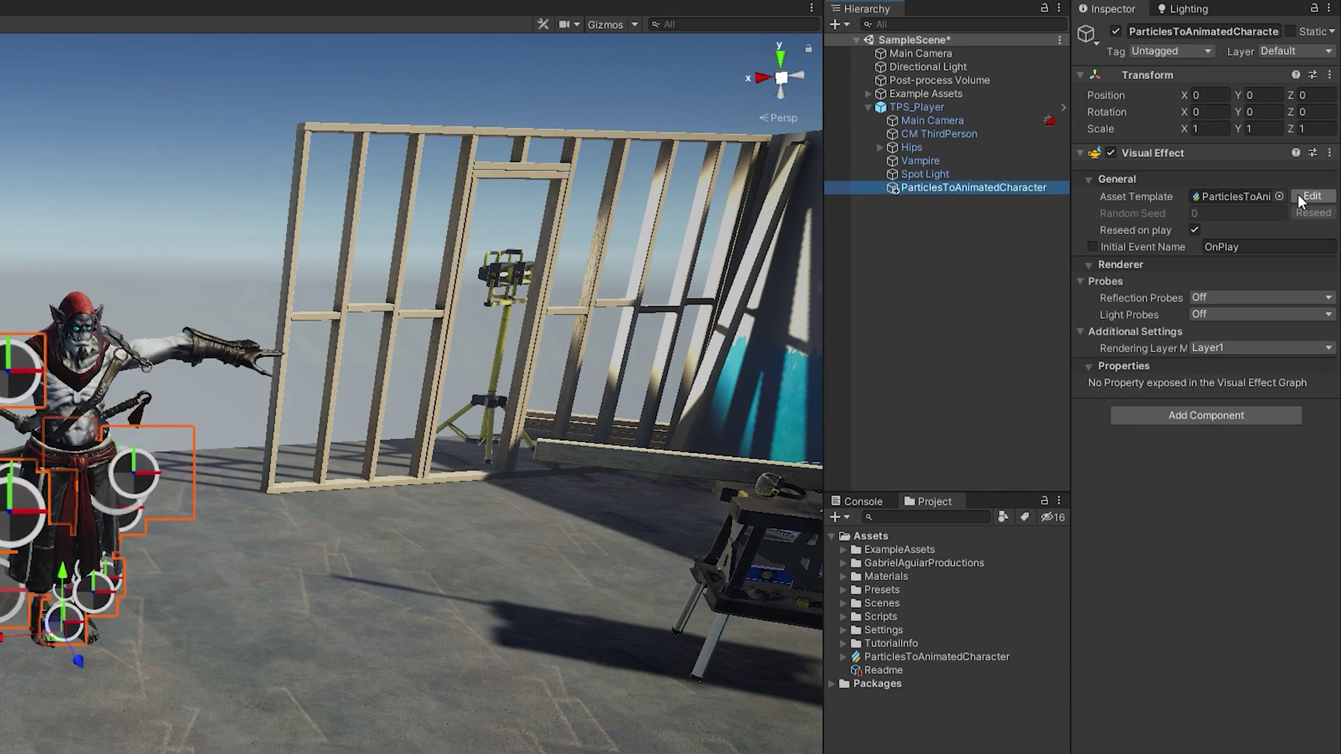
{"action": "left_click", "coordinate": [1297, 194]}
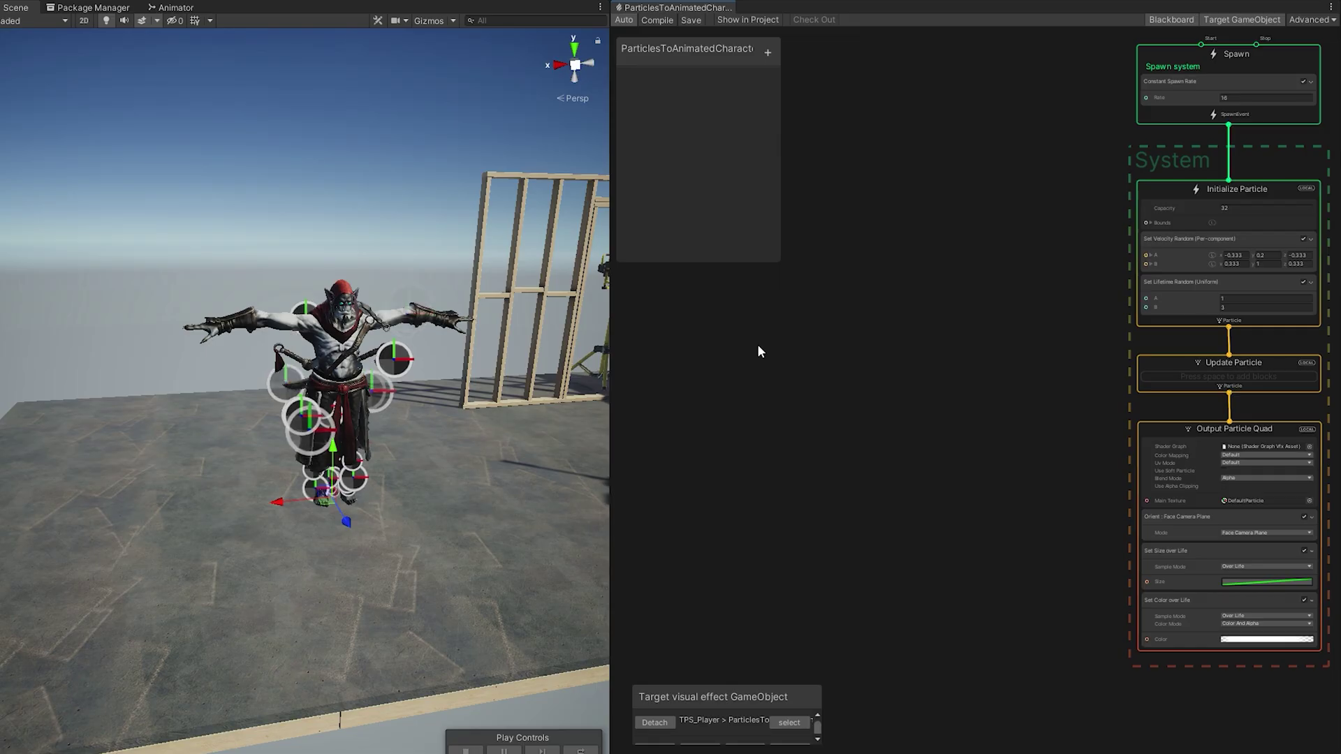
{"action": "key", "text": "a"}
{"action": "scroll", "coordinate": [832, 332], "scroll_direction": "up", "scroll_amount": 2}
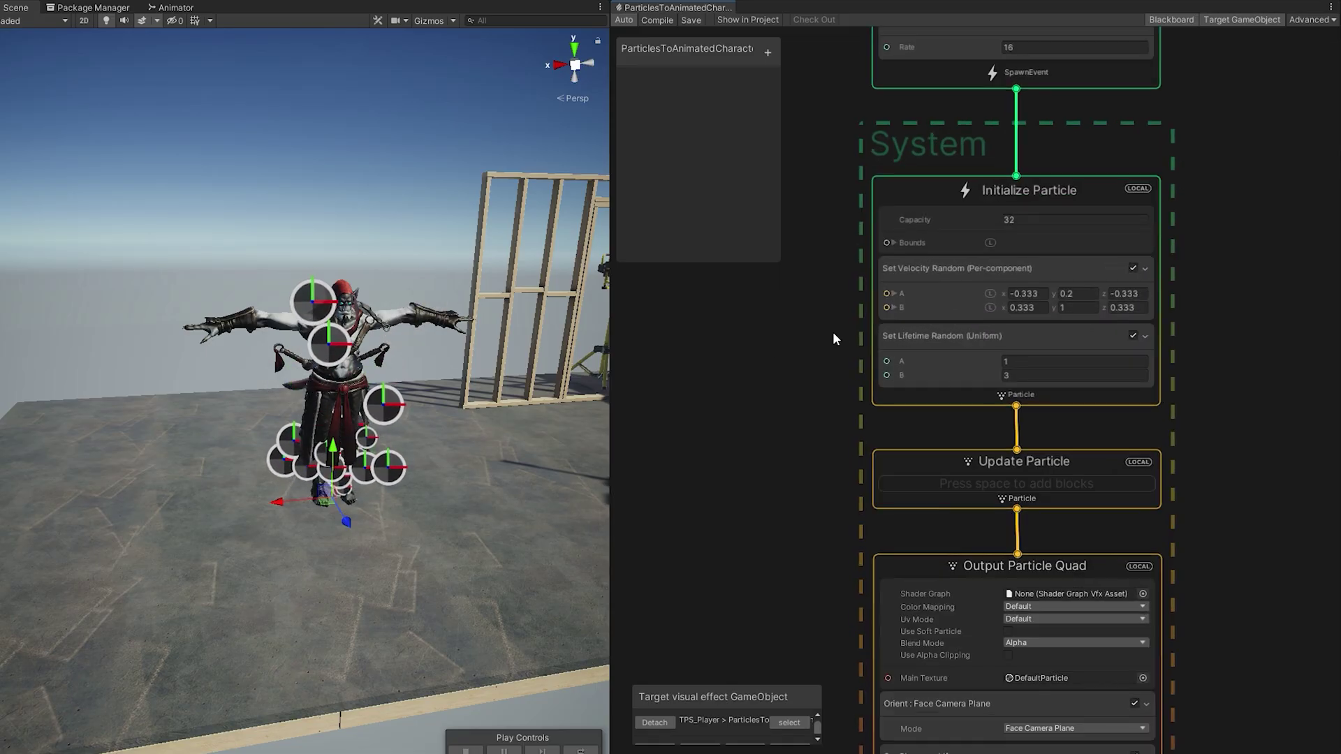
{"action": "middle_click_drag", "start_coordinate": [815, 352], "coordinate": [800, 440]}
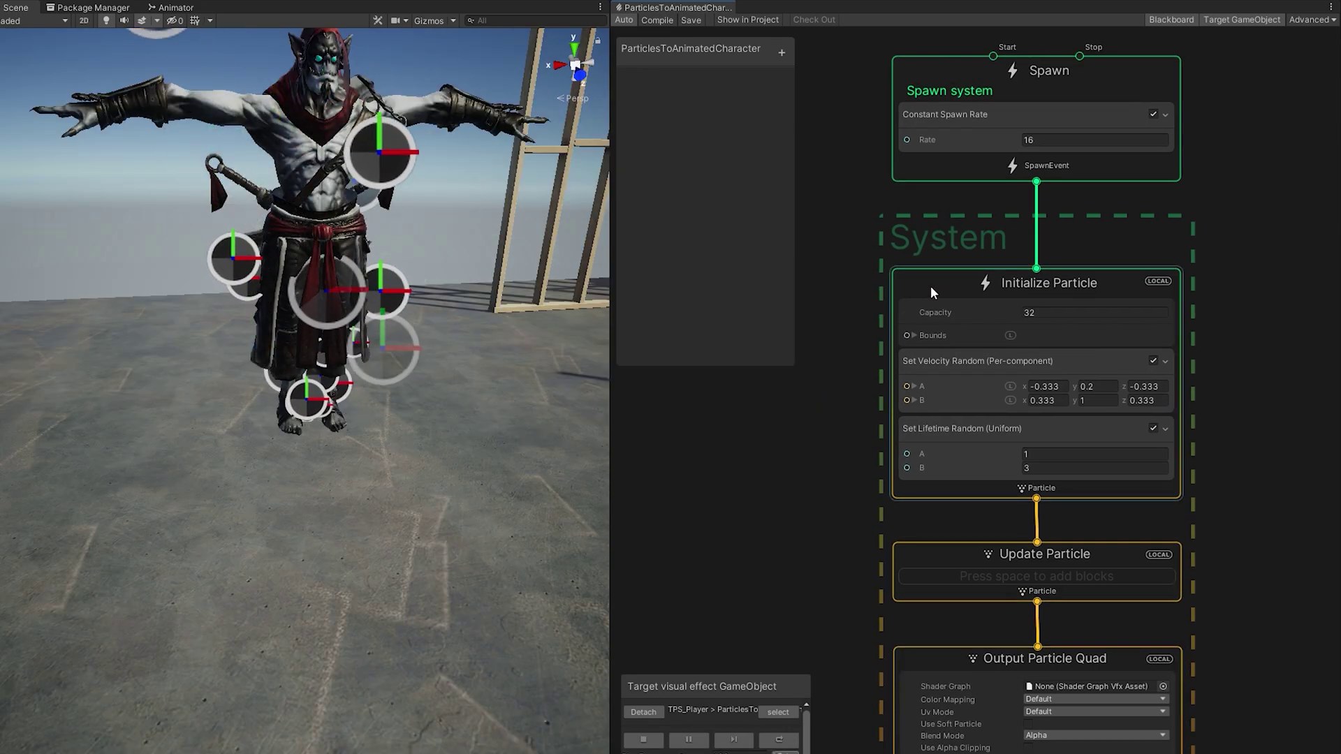
Add a Set Position (Shape: Mesh) block to the Initialize Particle context, before the Set Velocity Random block
{"action": "left_click", "coordinate": [930, 286]}
{"action": "middle_click_drag", "start_coordinate": [964, 298], "coordinate": [947, 370]}
{"action": "scroll", "coordinate": [809, 508], "scroll_direction": "up", "scroll_amount": 2}
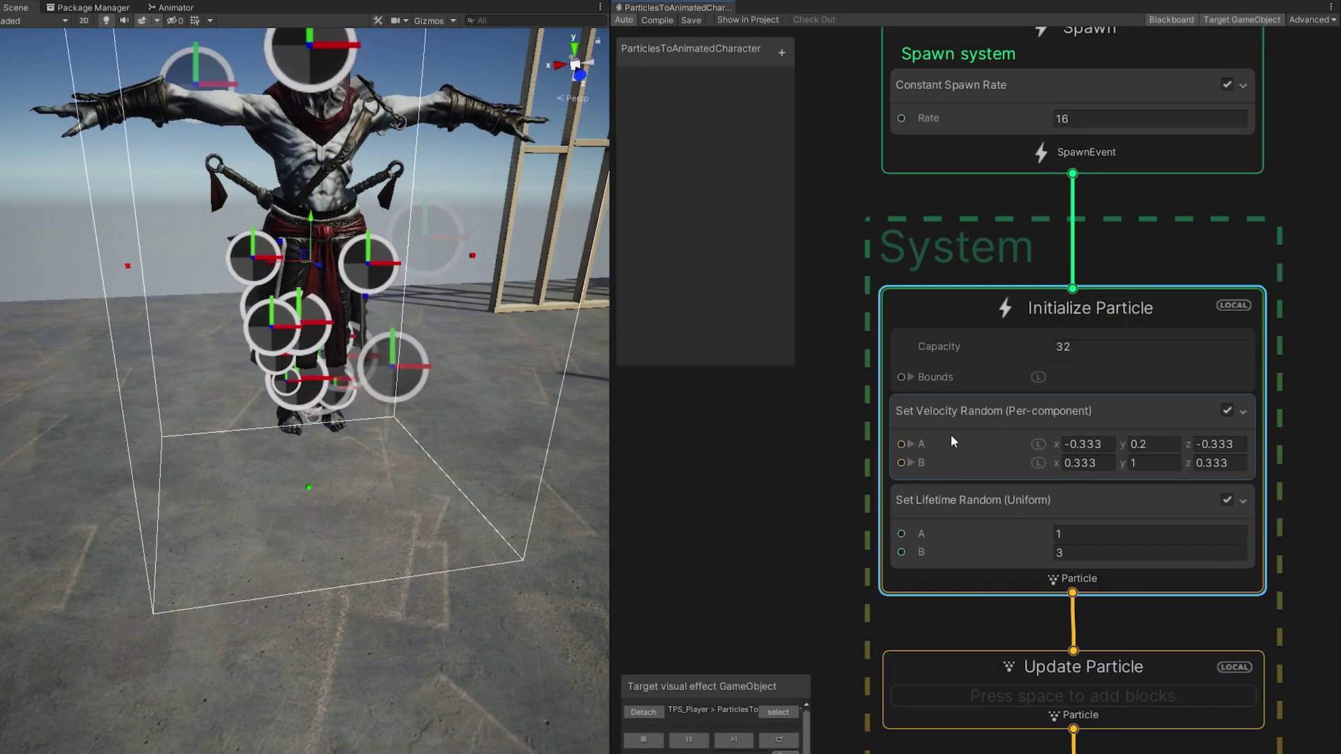
{"action": "left_click", "coordinate": [952, 434]}
{"action": "key", "text": "space"}
{"action": "type", "text": "set post"}
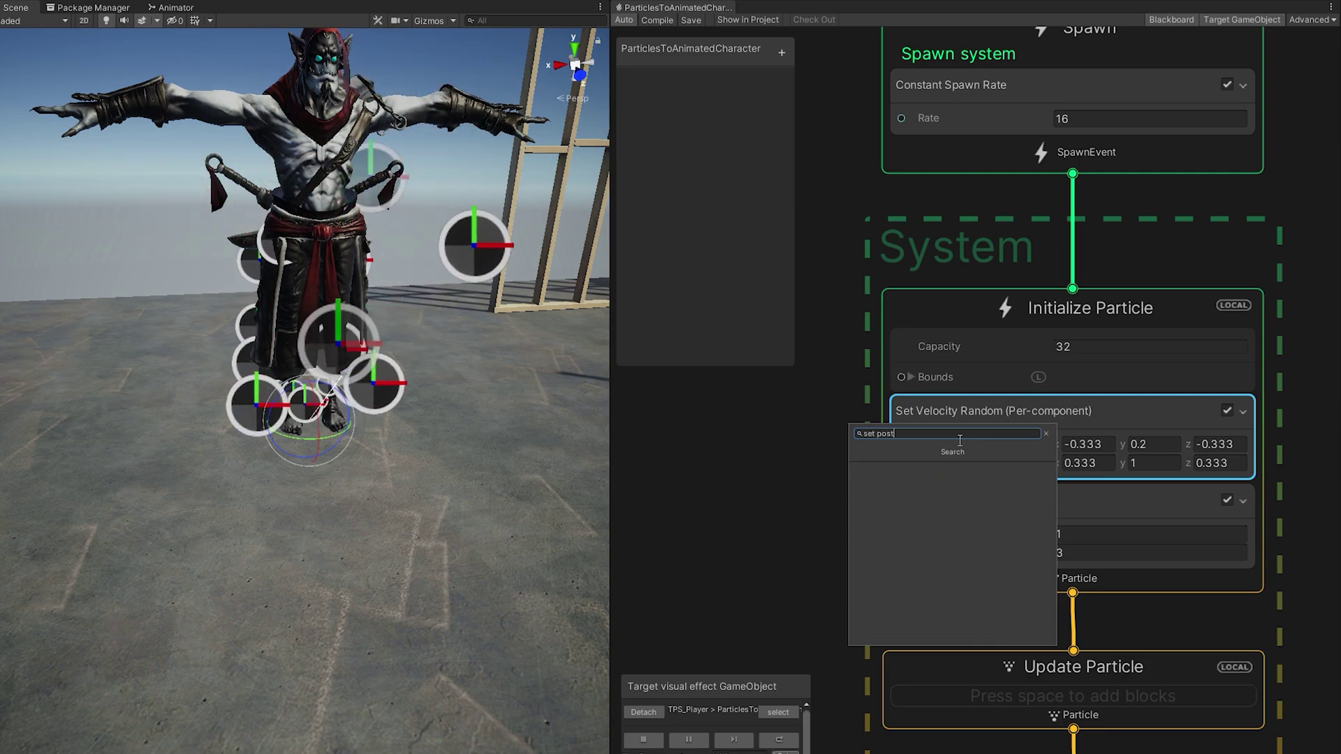
{"action": "key", "text": "BackSpace"}
{"action": "type", "text": "ition"}
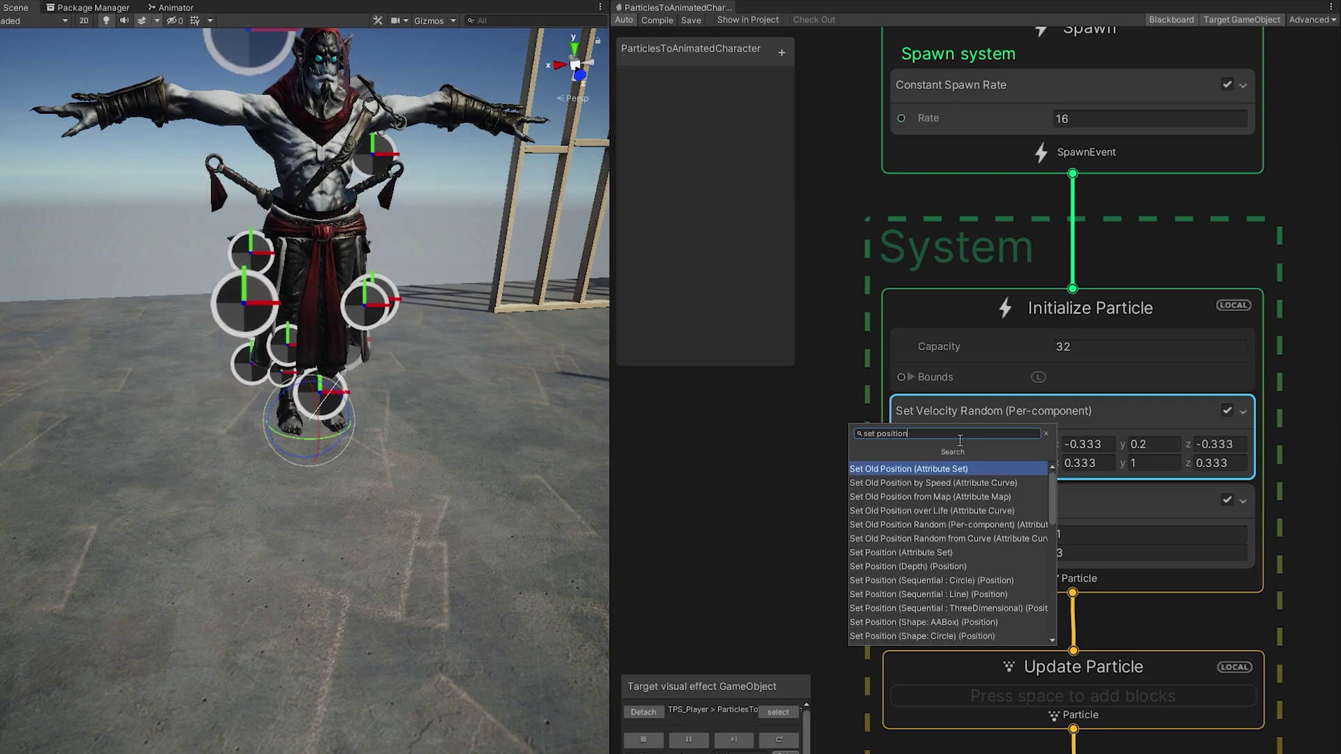
{"action": "scroll", "coordinate": [922, 489], "scroll_direction": "down", "scroll_amount": 2}
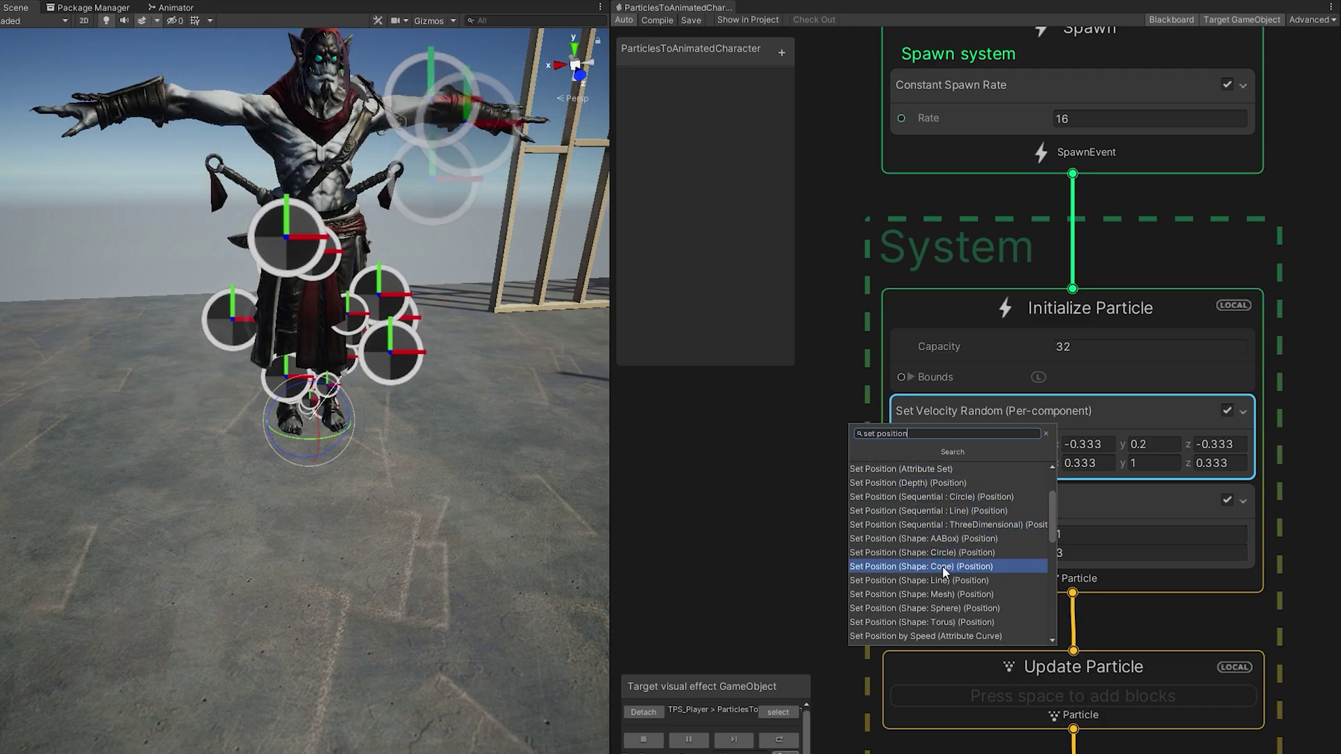
{"action": "scroll", "coordinate": [972, 598], "scroll_direction": "down", "scroll_amount": 1}
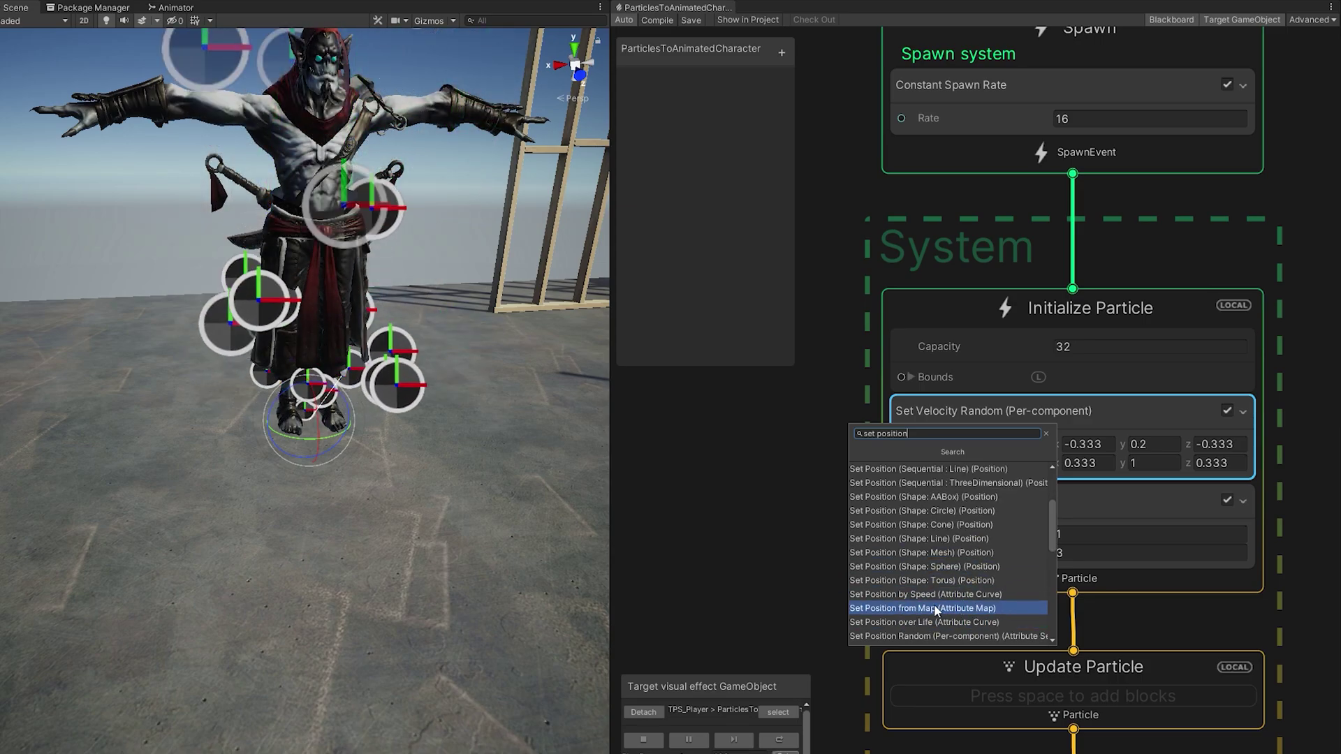
{"action": "scroll", "coordinate": [941, 604], "scroll_direction": "up", "scroll_amount": 1}
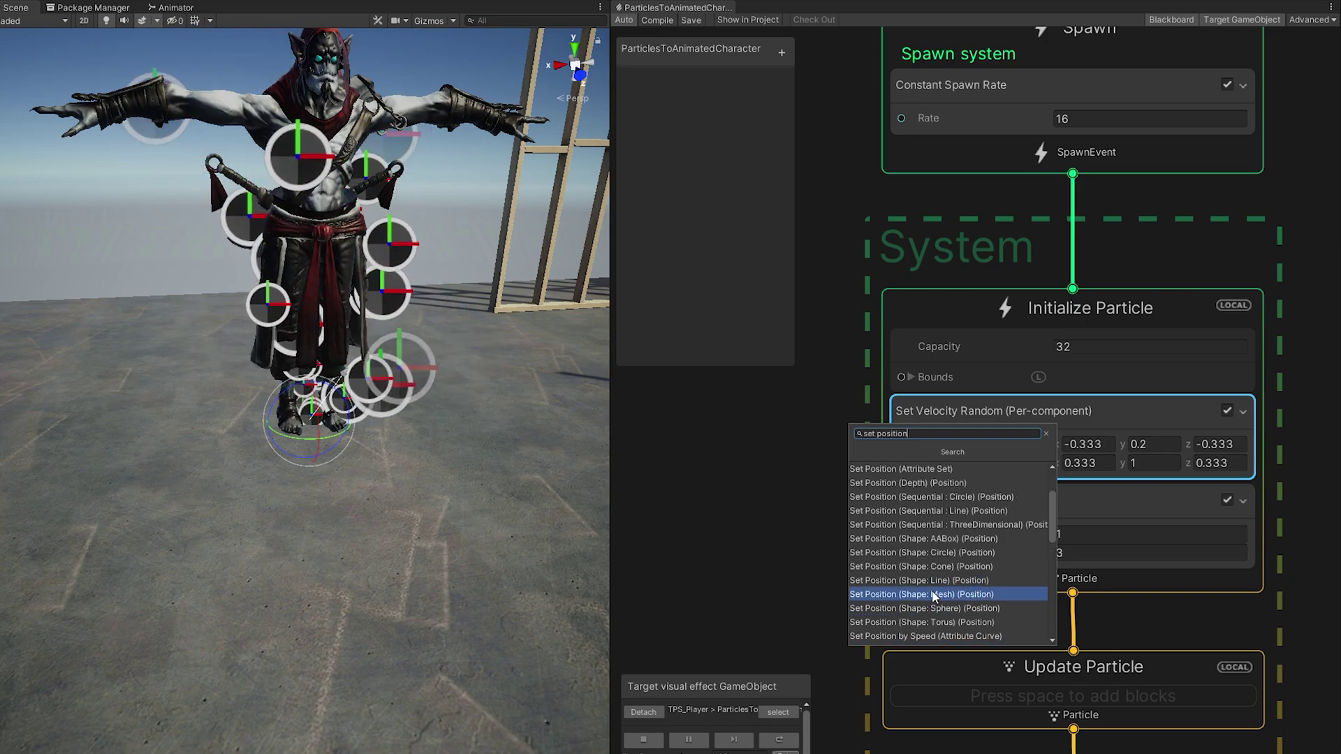
{"action": "left_click", "coordinate": [933, 594]}
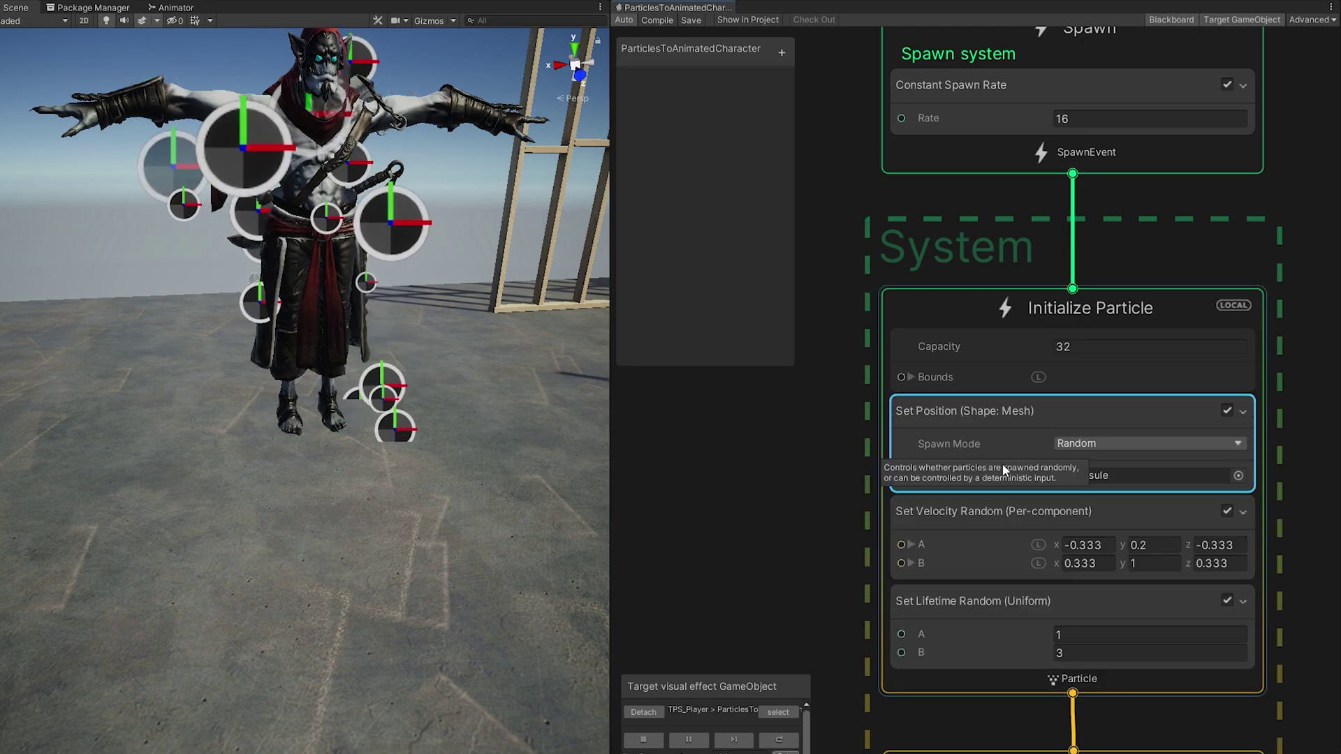
Disable the Set Velocity Random (Per-component) block in Initialize Particle
{"action": "left_click", "coordinate": [991, 517]}
{"action": "left_click", "coordinate": [1227, 512]}
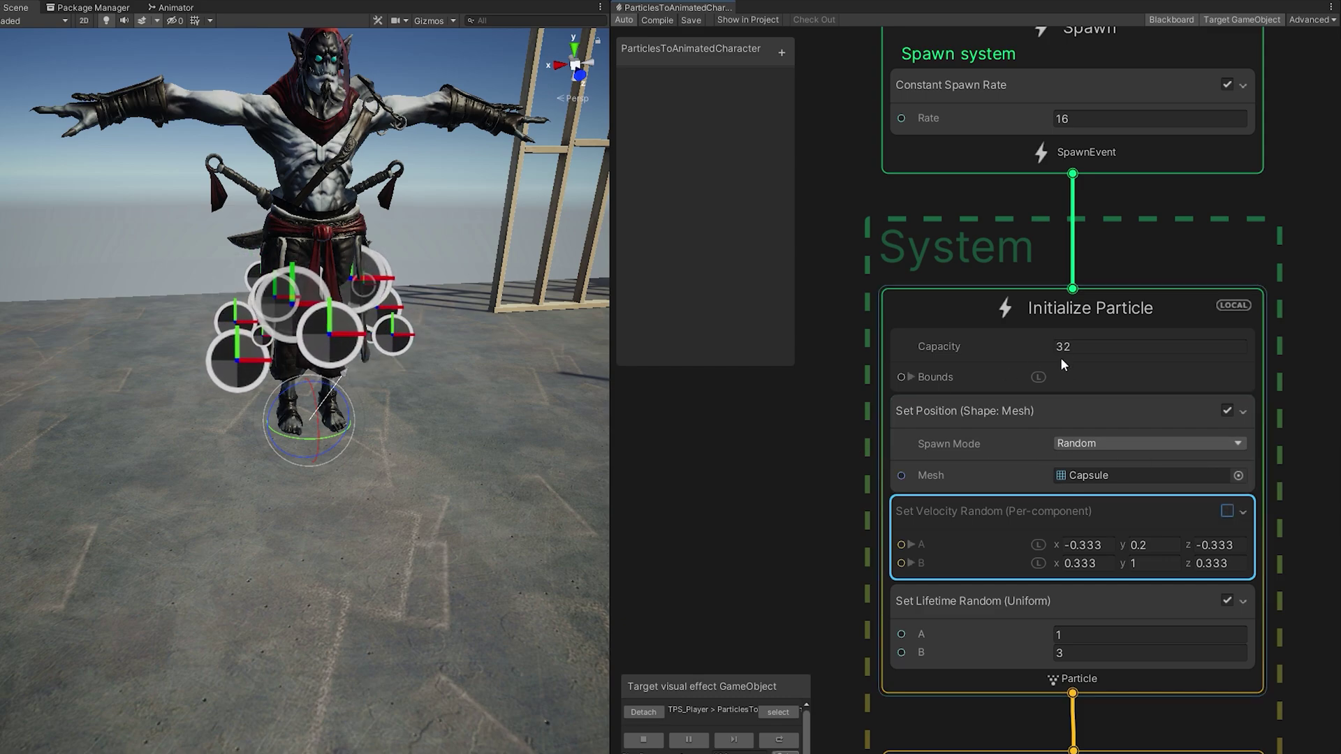
Set the Initialize Particle capacity to 100000 and raise the constant spawn rate in the Spawn context
{"action": "left_click", "coordinate": [1095, 347]}
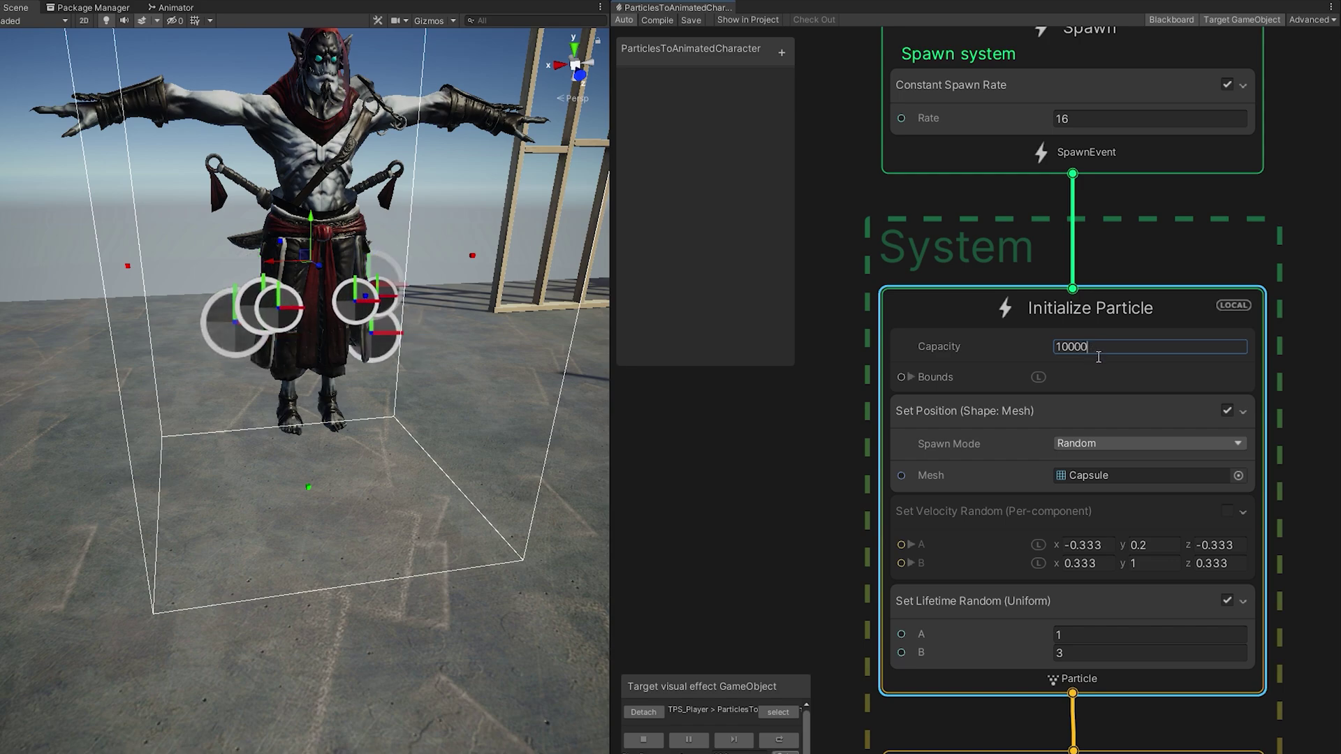
{"action": "left_click", "coordinate": [1090, 120]}
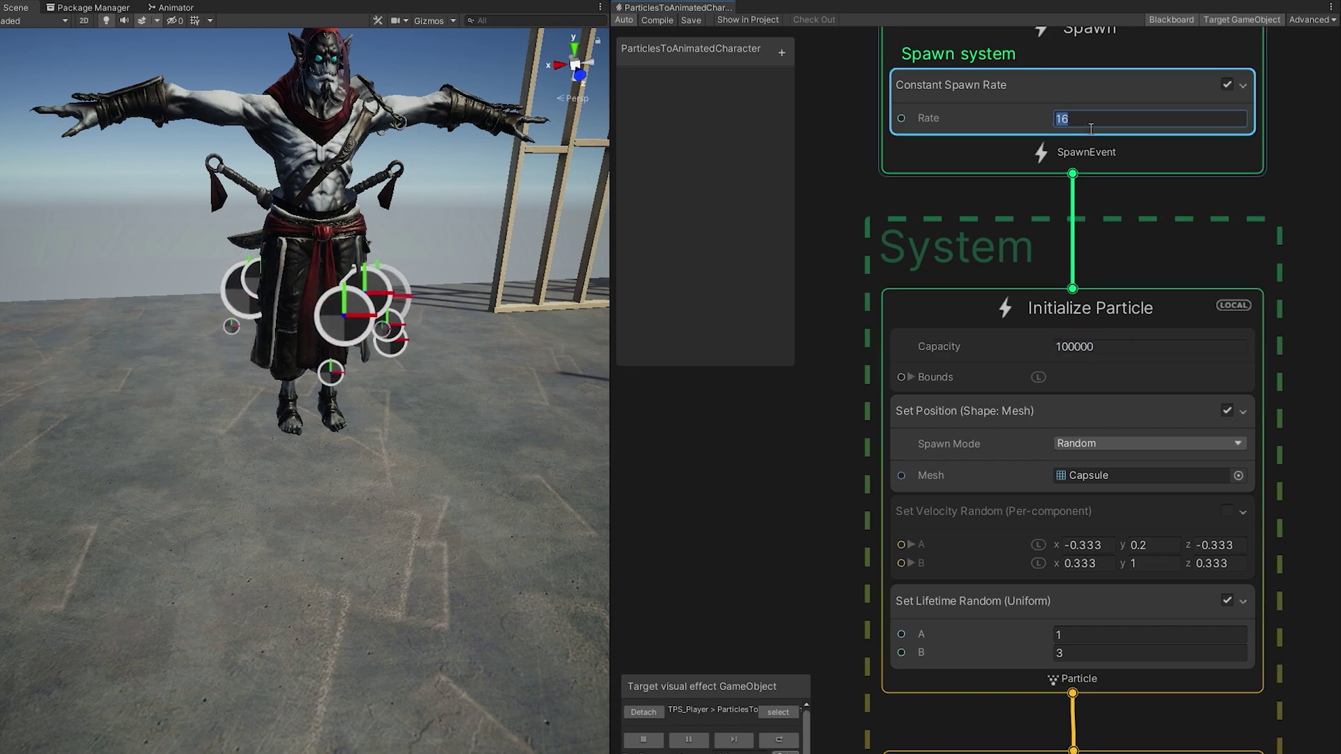
{"action": "key", "text": "Return"}
Set the Output Particle Quad's main texture to Default-Particle and its blend mode to Additive
{"action": "middle_click_drag", "start_coordinate": [836, 536], "coordinate": [878, 59]}
{"action": "middle_click_drag", "start_coordinate": [844, 498], "coordinate": [774, 435]}
{"action": "left_click", "coordinate": [1216, 488]}
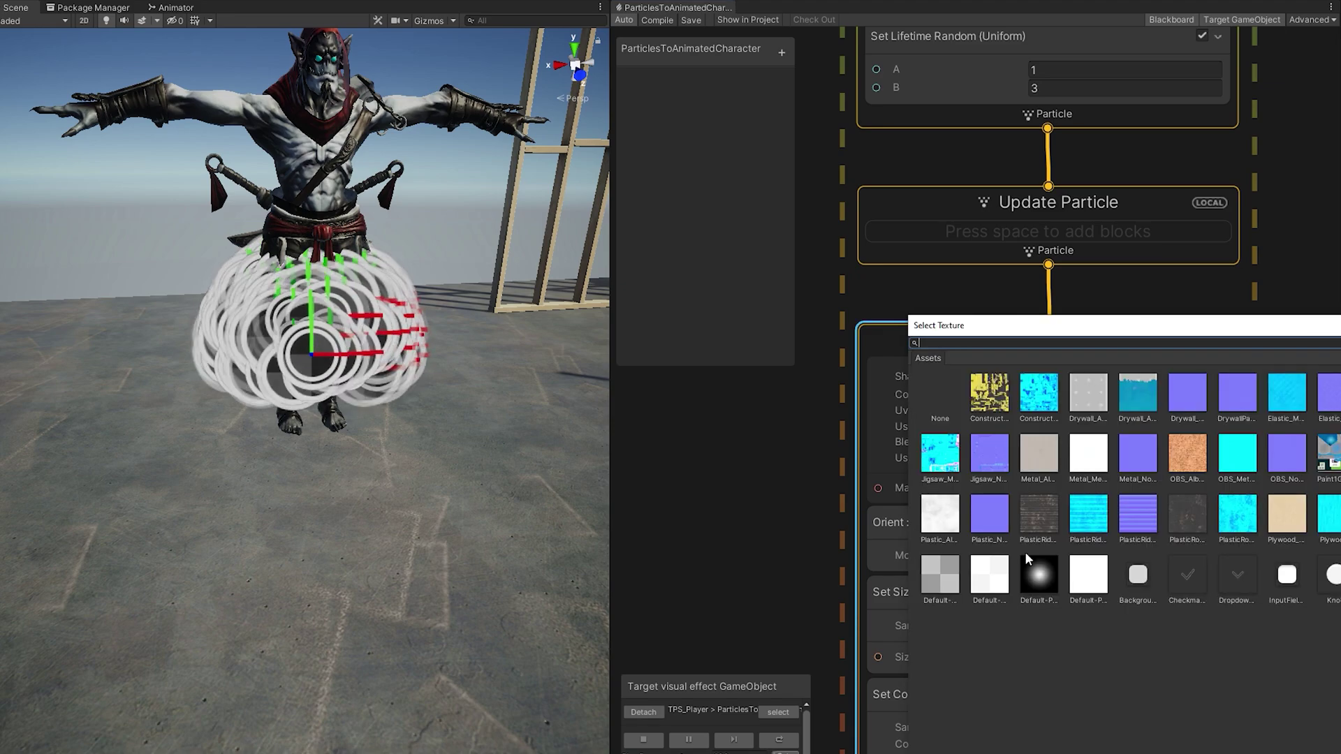
{"action": "left_click", "coordinate": [1045, 574]}
{"action": "double_click", "coordinate": [1038, 579]}
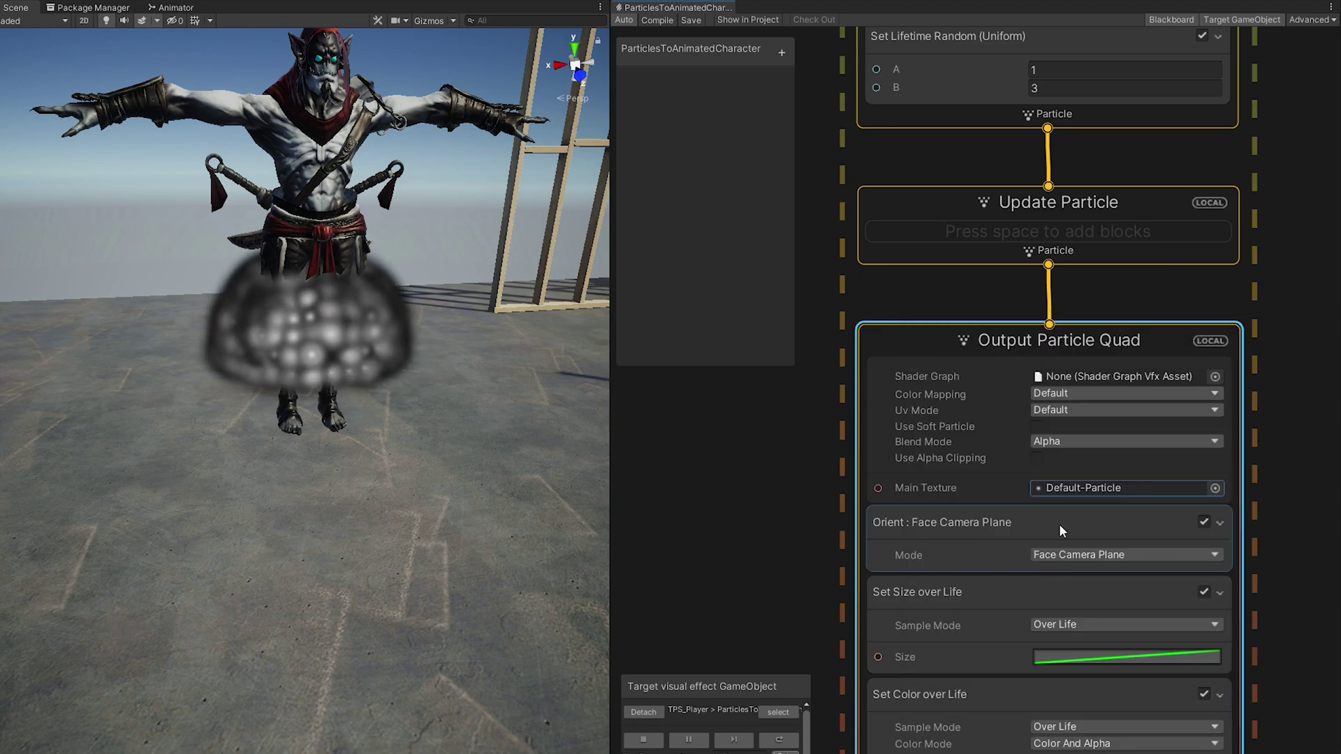
{"action": "left_click", "coordinate": [1075, 441]}
{"action": "left_click", "coordinate": [1074, 450]}
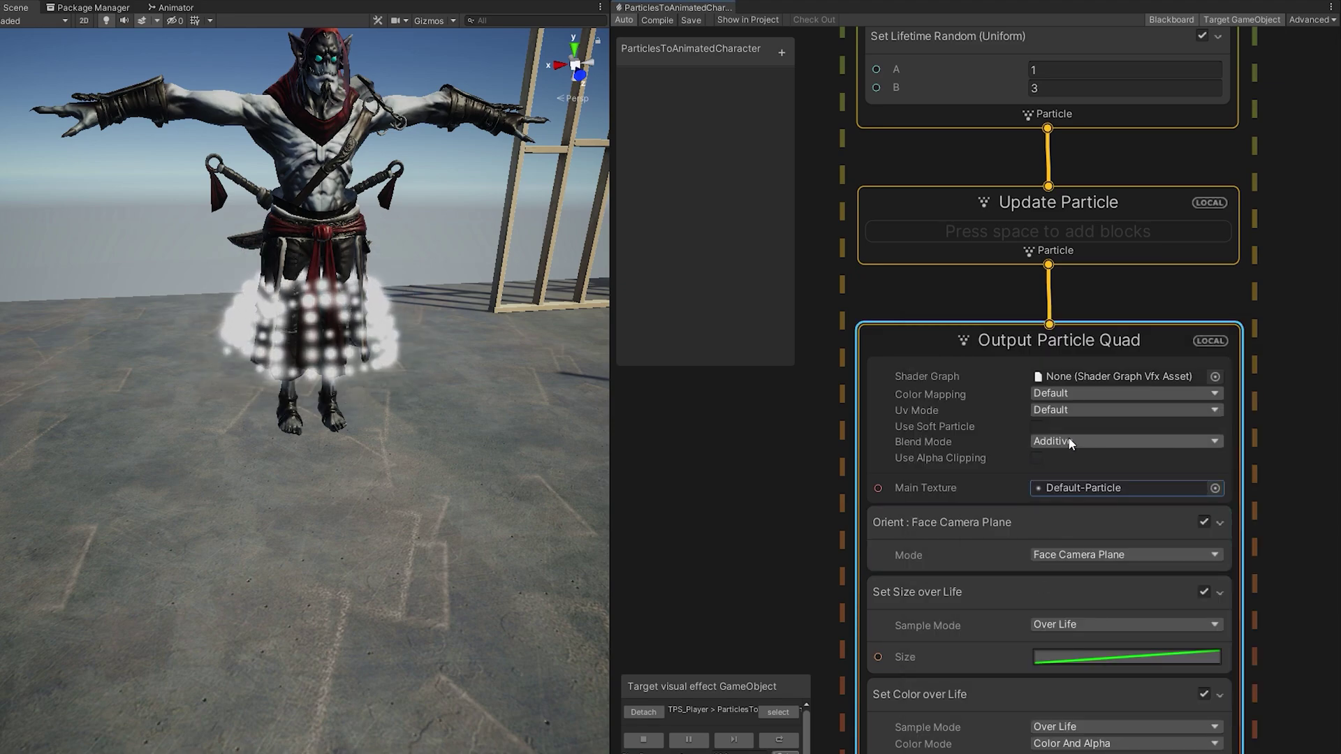
Add a Set Size block to Output Particle Quad, directly before the Set Size over Life block
{"action": "middle_click_drag", "start_coordinate": [872, 553], "coordinate": [874, 446]}
{"action": "left_click", "coordinate": [910, 491]}
{"action": "key", "text": "space"}
{"action": "type", "text": "set pos"}
{"action": "key", "text": "Return"}
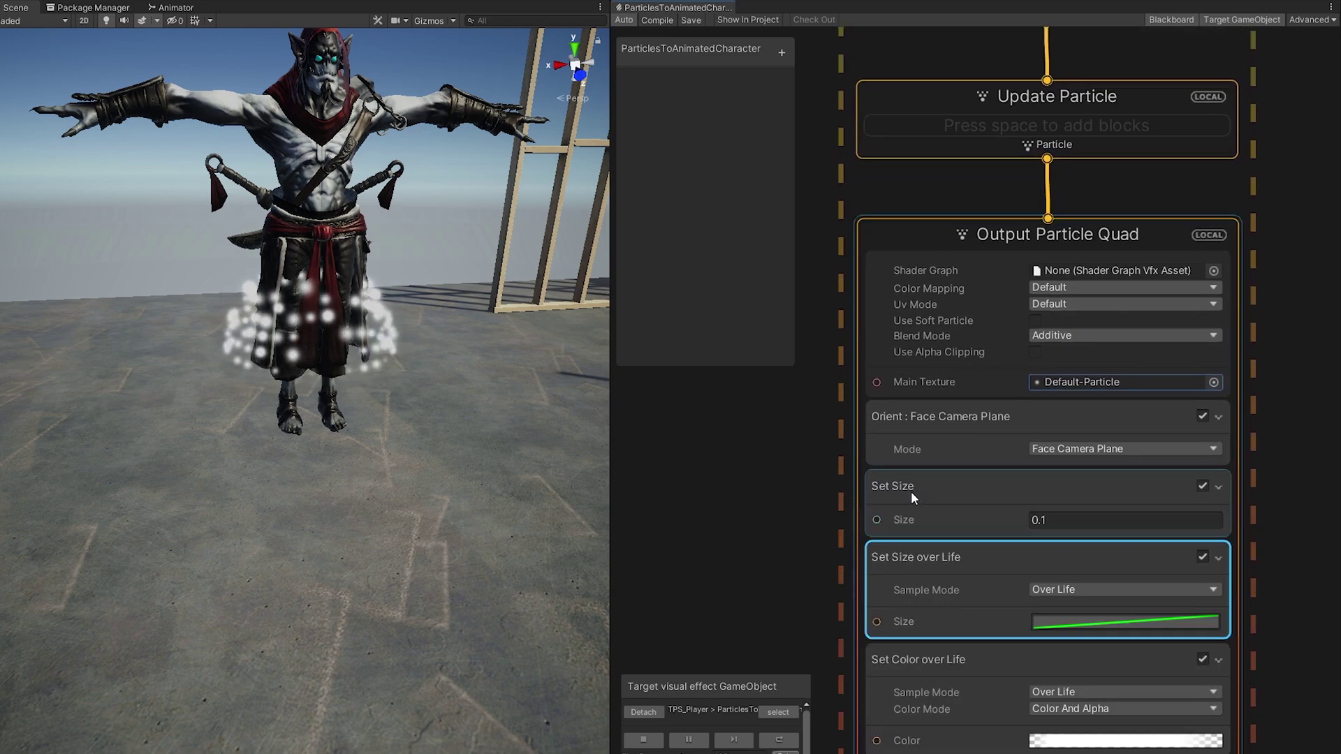
{"action": "left_click", "coordinate": [911, 491]}
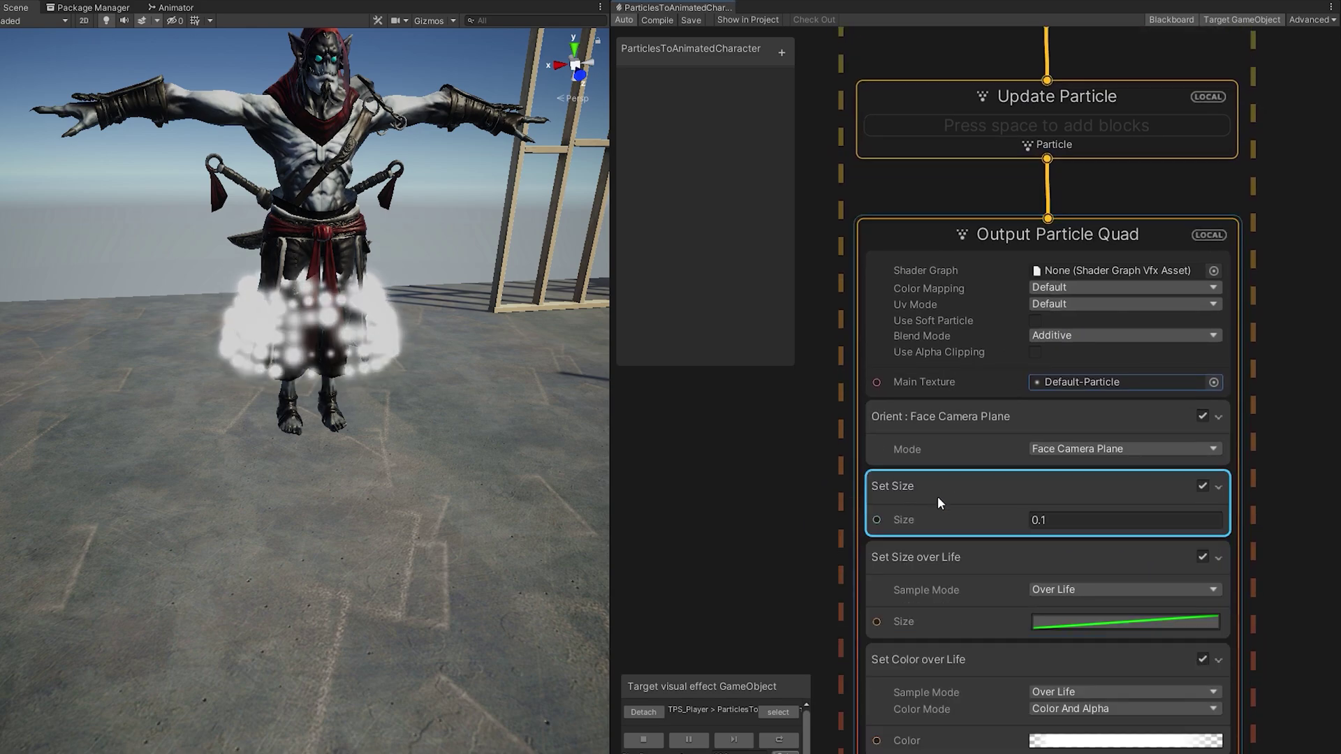
Disable the Set Size over Life block in Output Particle Quad
{"action": "left_click", "coordinate": [1048, 549]}
{"action": "left_click", "coordinate": [1201, 558]}
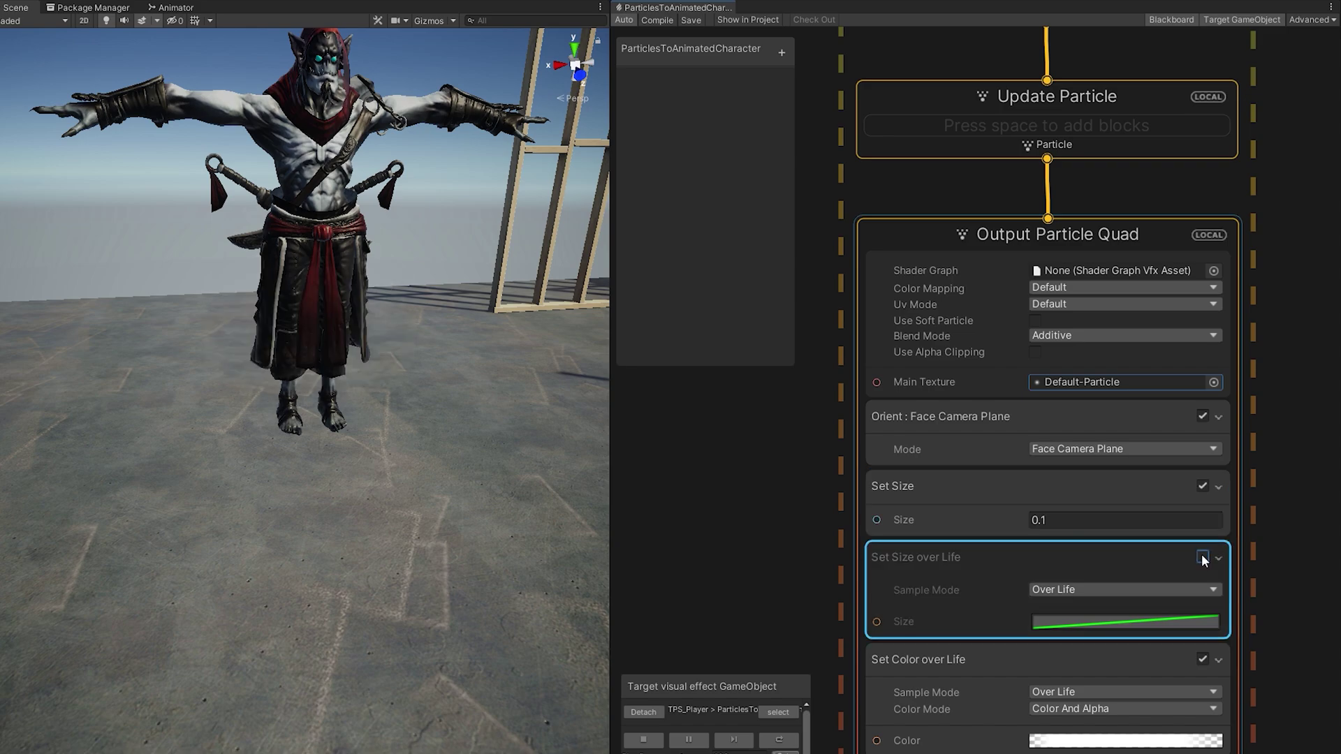
{"action": "left_click", "coordinate": [1059, 520]}
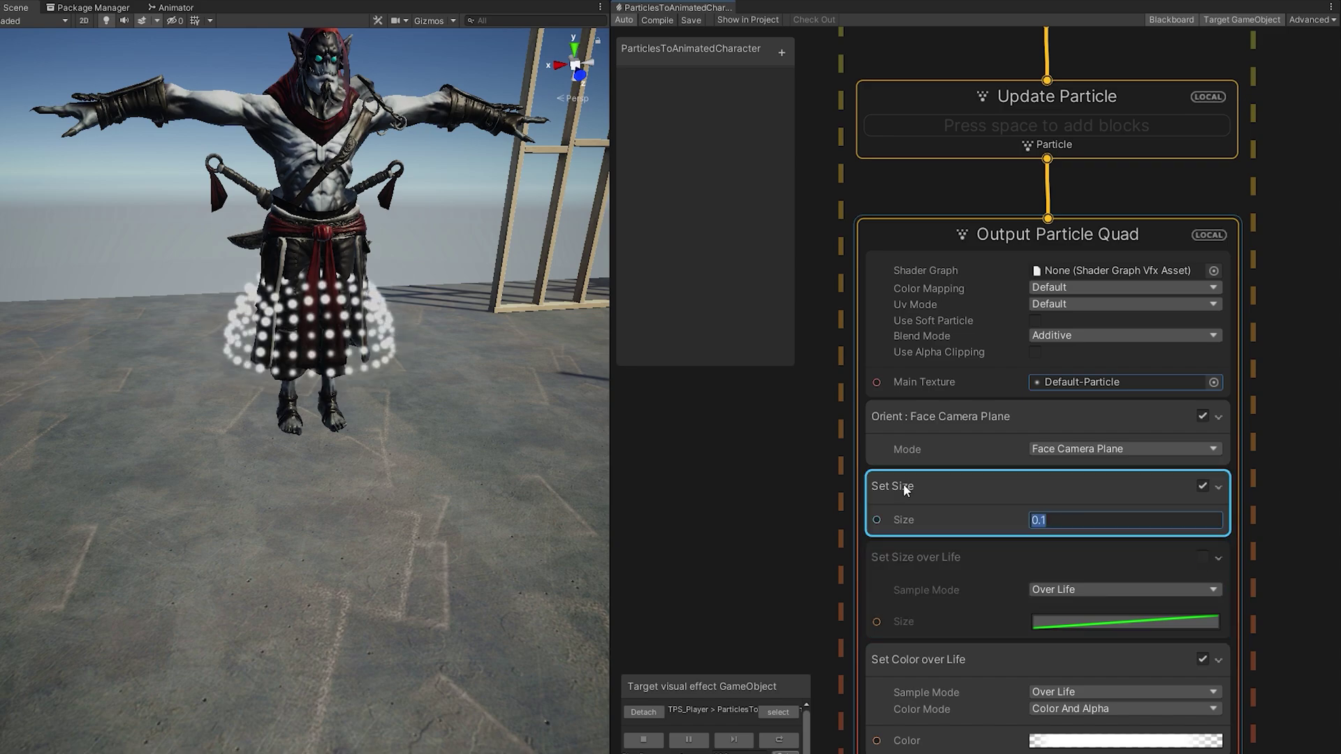
{"action": "right_click_drag", "start_coordinate": [395, 313], "coordinate": [366, 409]}
{"action": "key", "text": "q"}
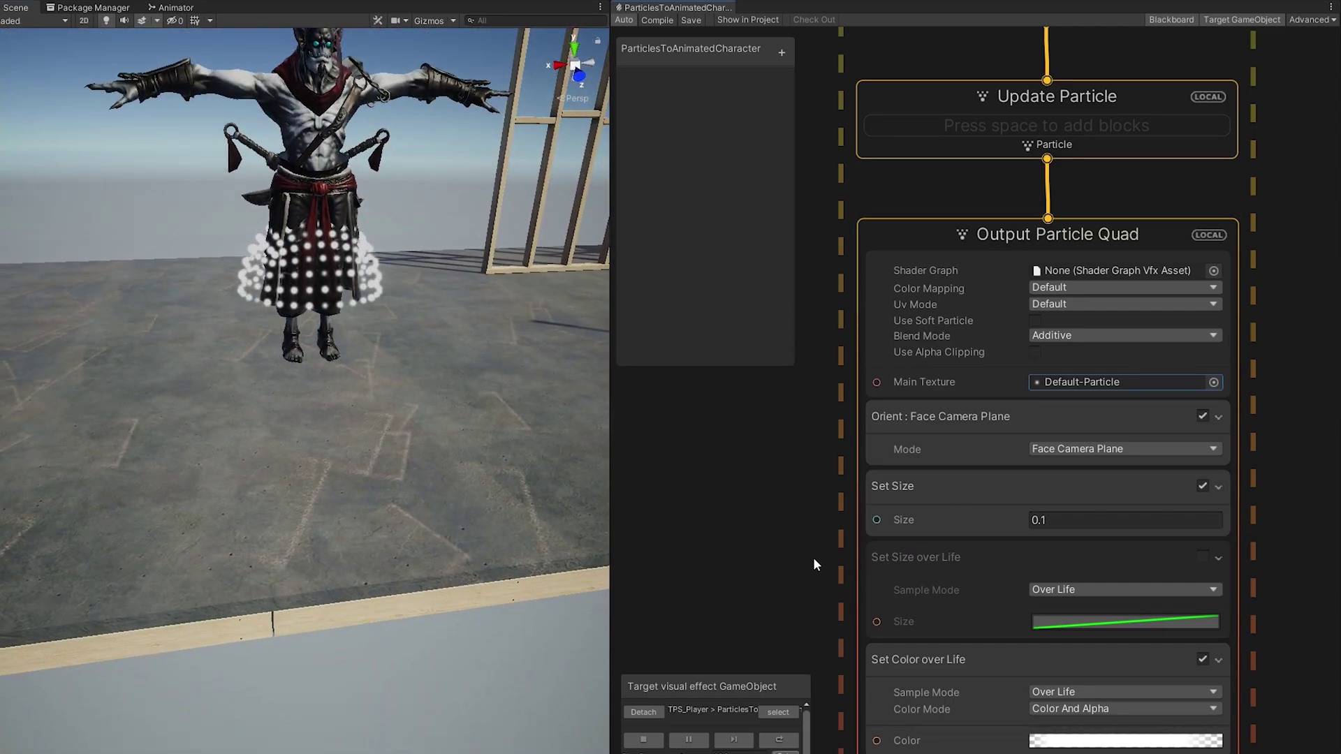
Add a Mesh-type property to the graph's blackboard and name it Mesh
{"action": "middle_click_drag", "start_coordinate": [796, 429], "coordinate": [953, 747]}
{"action": "middle_click_drag", "start_coordinate": [909, 420], "coordinate": [783, 631]}
{"action": "left_click", "coordinate": [940, 373]}
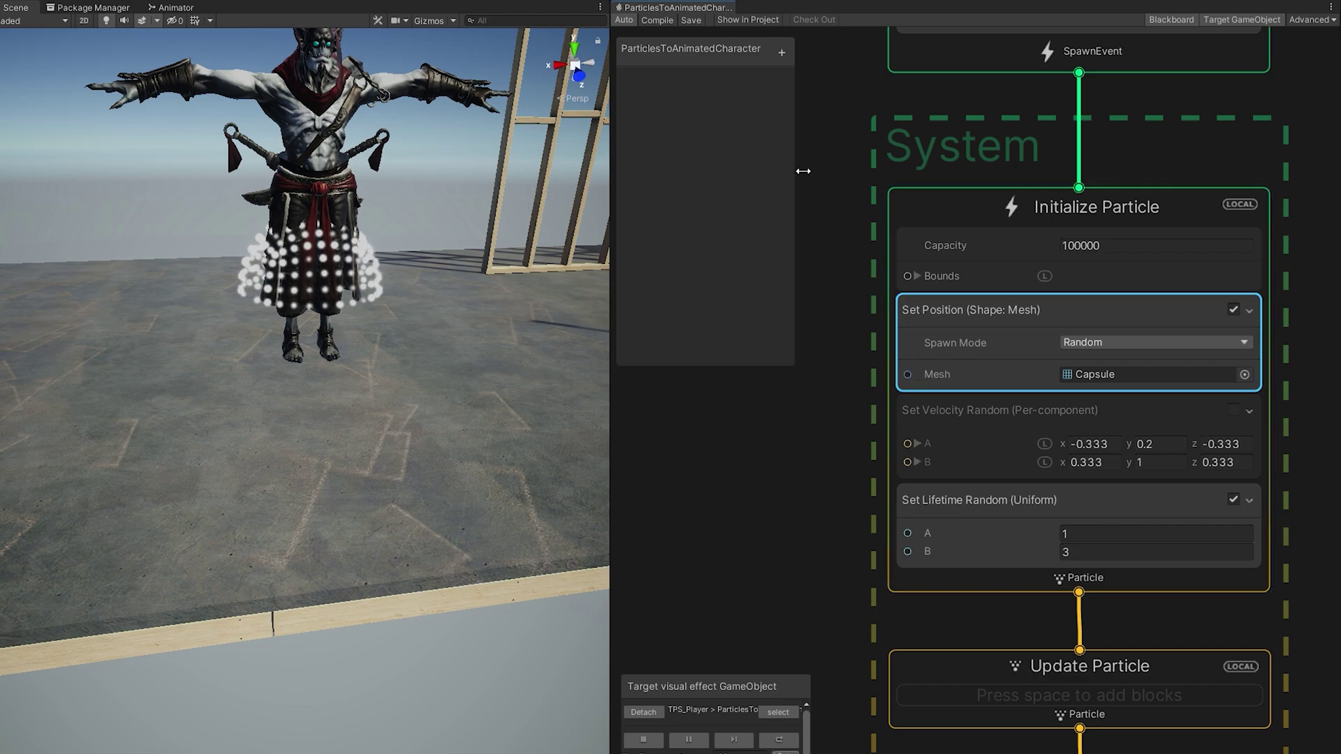
{"action": "left_click", "coordinate": [780, 51]}
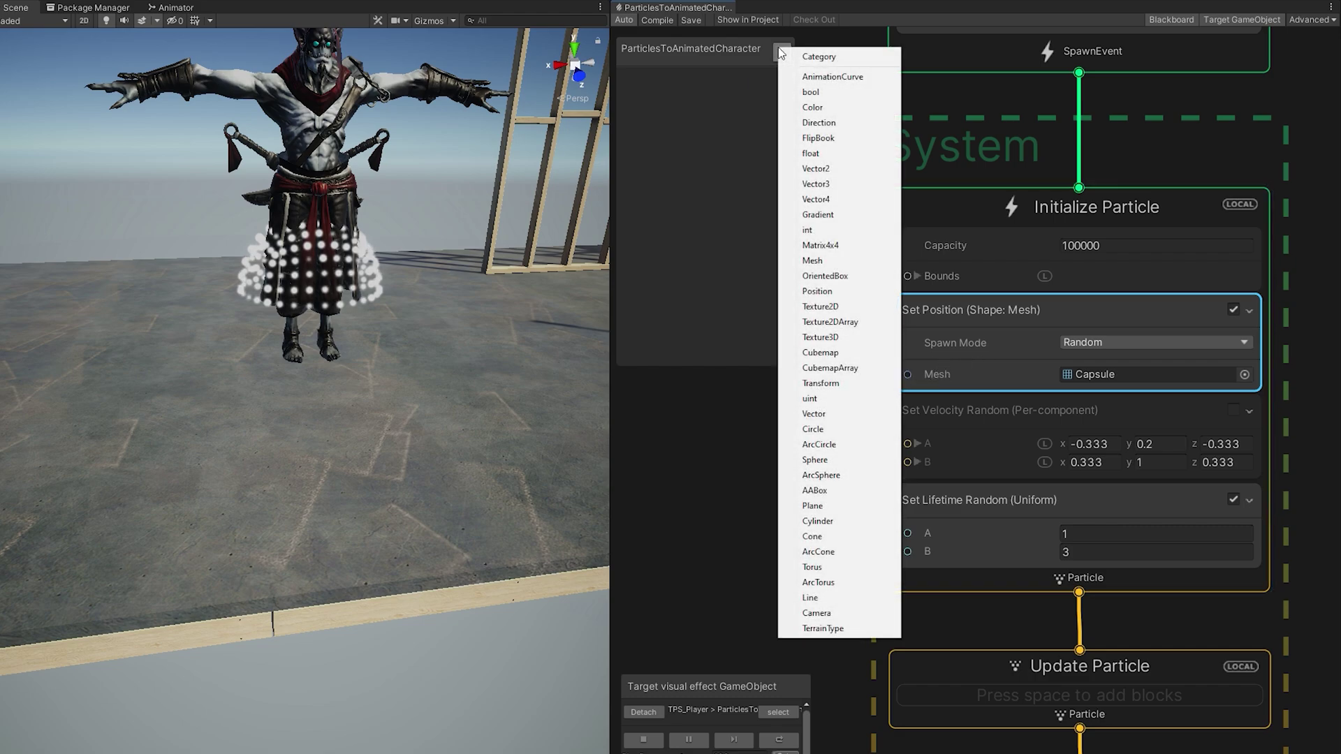
{"action": "left_click", "coordinate": [848, 261]}
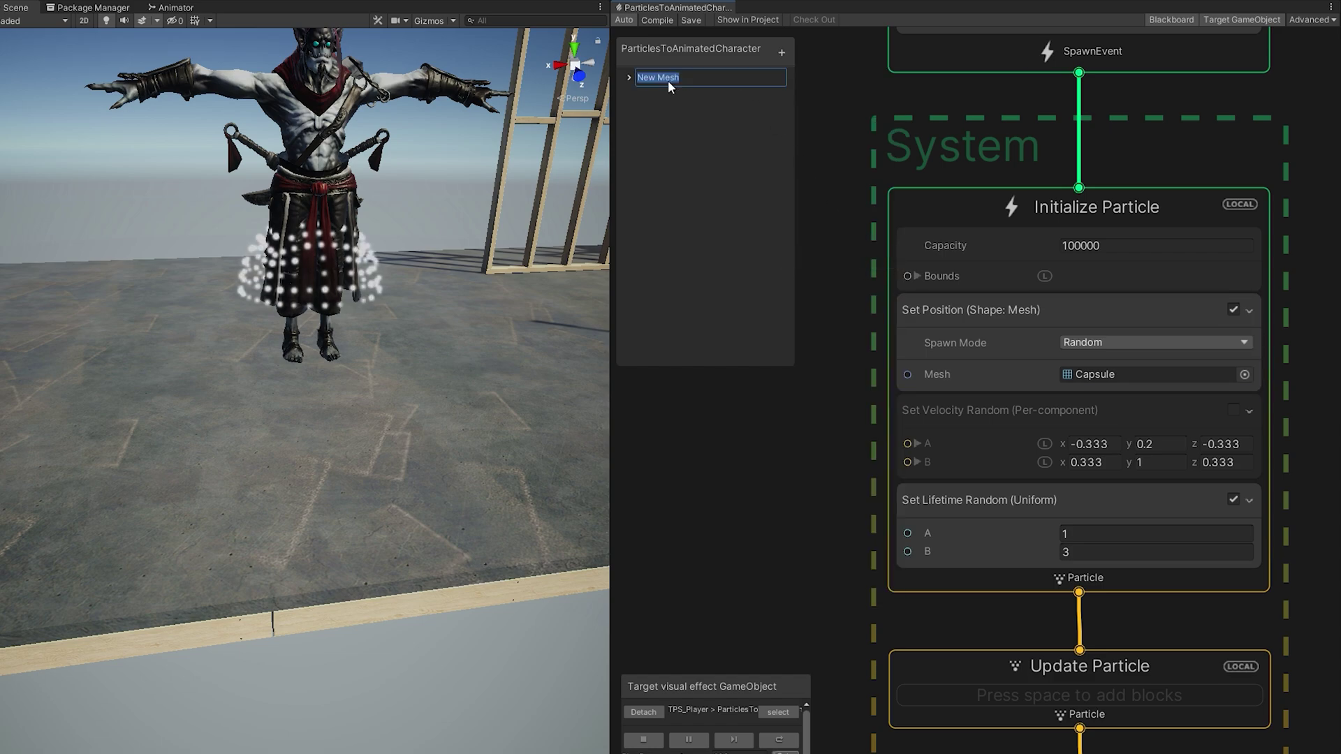
{"action": "left_click", "coordinate": [662, 79]}
{"action": "key", "text": "BackSpace"}
{"action": "key", "text": "BackSpace"}
{"action": "key", "text": "BackSpace"}
{"action": "key", "text": "Return"}
Place the Mesh property in the graph, connect it to the Mesh input of Set Position (Shape: Mesh), and expand its settings
{"action": "left_click_drag", "start_coordinate": [651, 68], "coordinate": [907, 398]}
{"action": "left_click_drag", "start_coordinate": [736, 409], "coordinate": [773, 402]}
{"action": "left_click", "coordinate": [627, 67]}
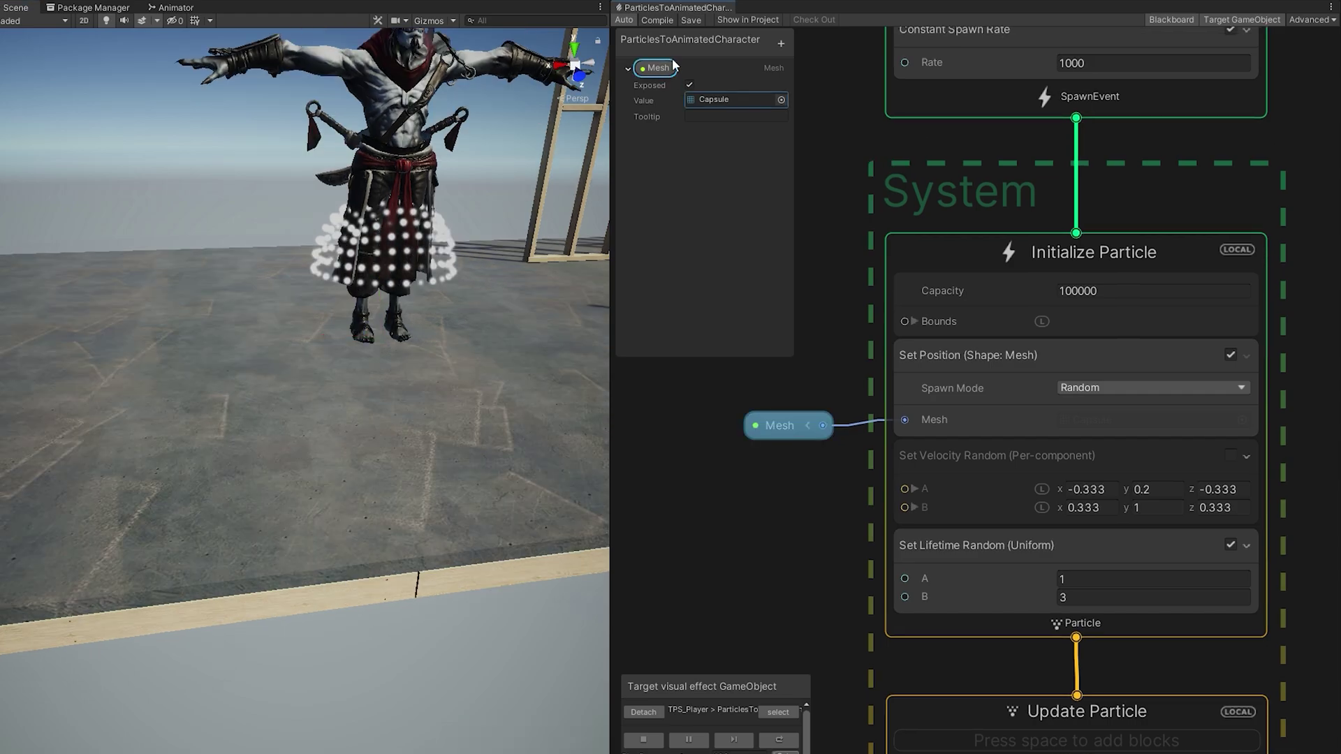
{"action": "left_click", "coordinate": [661, 72]}
Try Sphere as the exposed Mesh property of the ParticlesToAnimatedCharacter object
{"action": "left_click", "coordinate": [964, 184]}
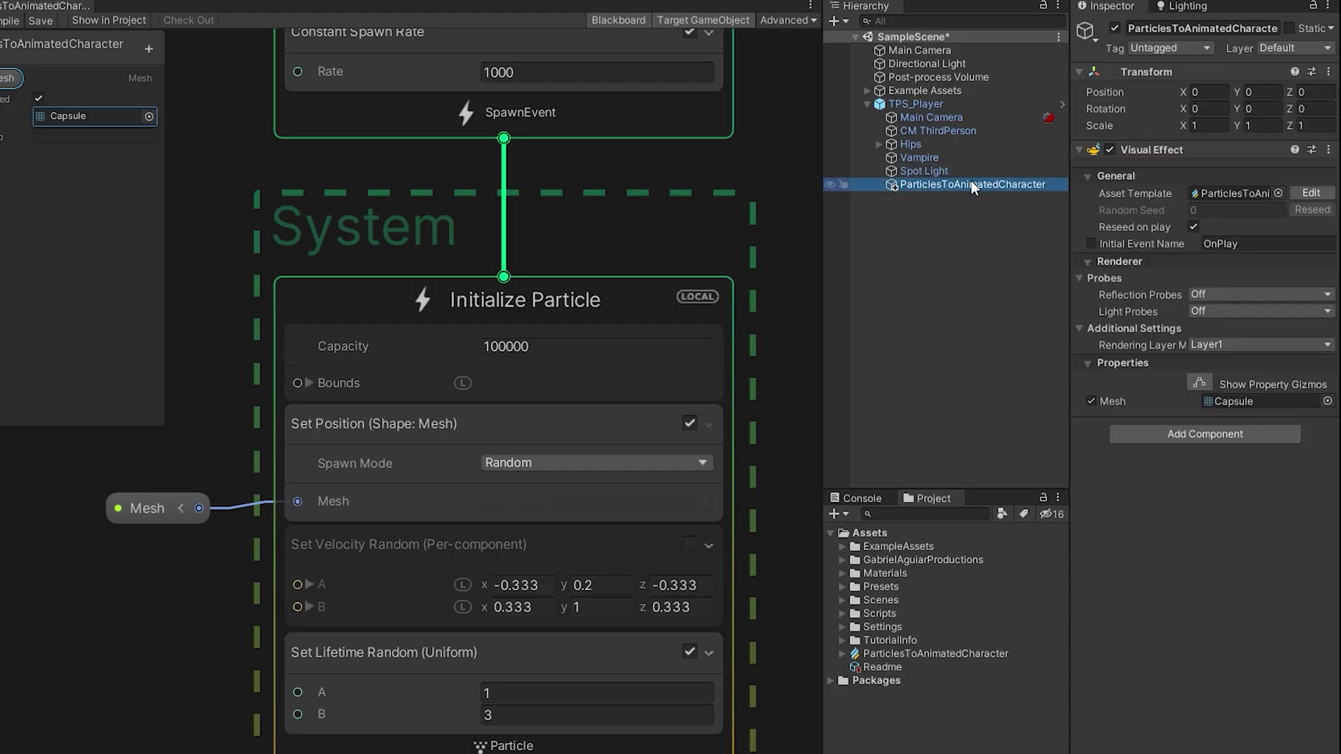
{"action": "left_click", "coordinate": [1326, 401]}
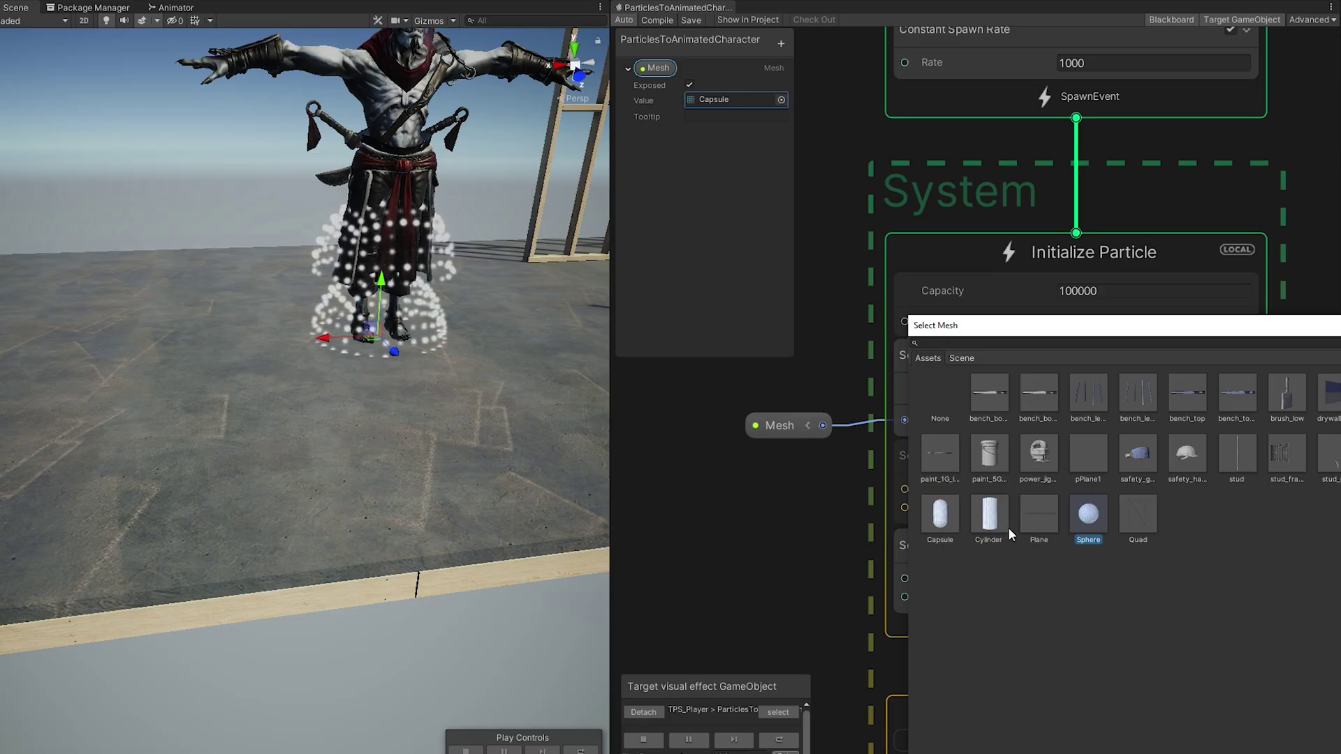
{"action": "left_click", "coordinate": [413, 630]}
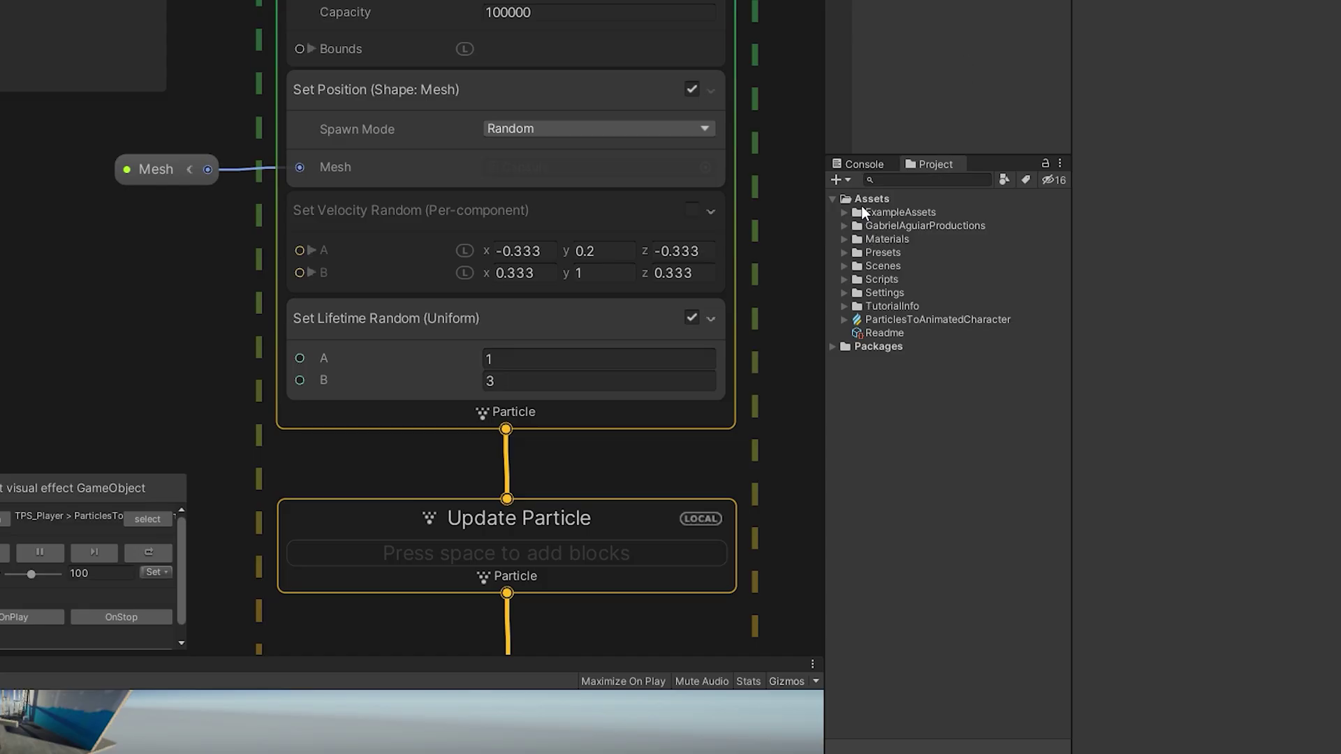
Create a C# script named SkinnedMeshToMesh in the Assets folder
{"action": "right_click", "coordinate": [866, 199]}
{"action": "mouse_move", "coordinate": [914, 208]}
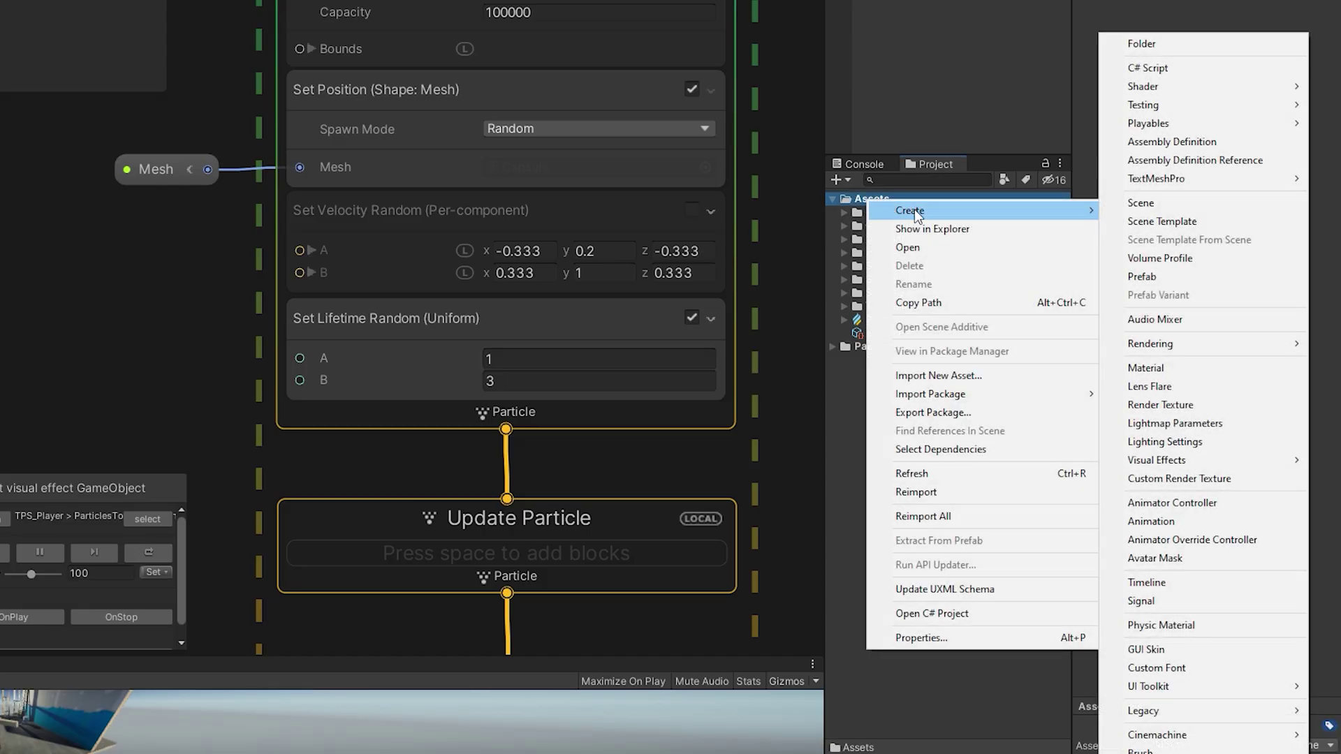
{"action": "left_click", "coordinate": [1173, 68]}
{"action": "type", "text": "SkinnedMeshToMesh"}
{"action": "key", "text": "Return"}
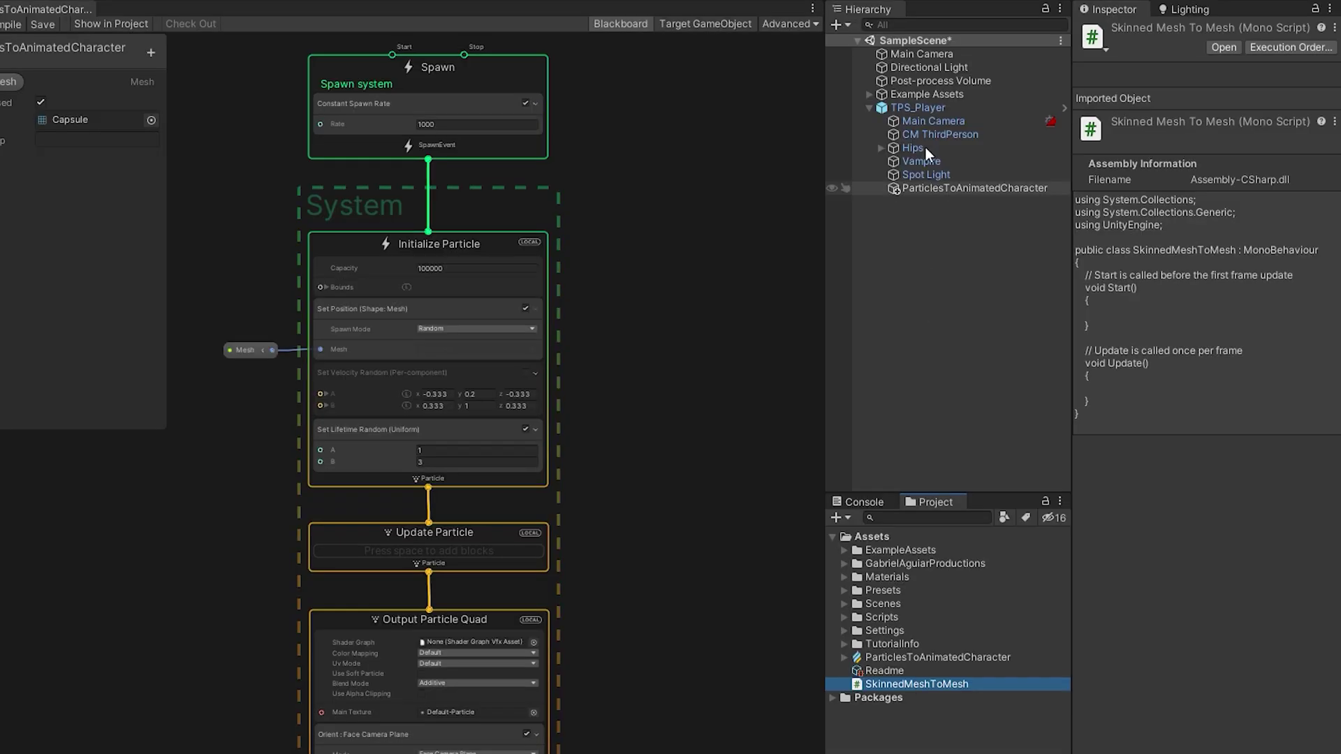
Attach the SkinnedMeshToMesh script to the TPS_Player object and open it in Visual Studio Code
{"action": "left_click", "coordinate": [920, 106]}
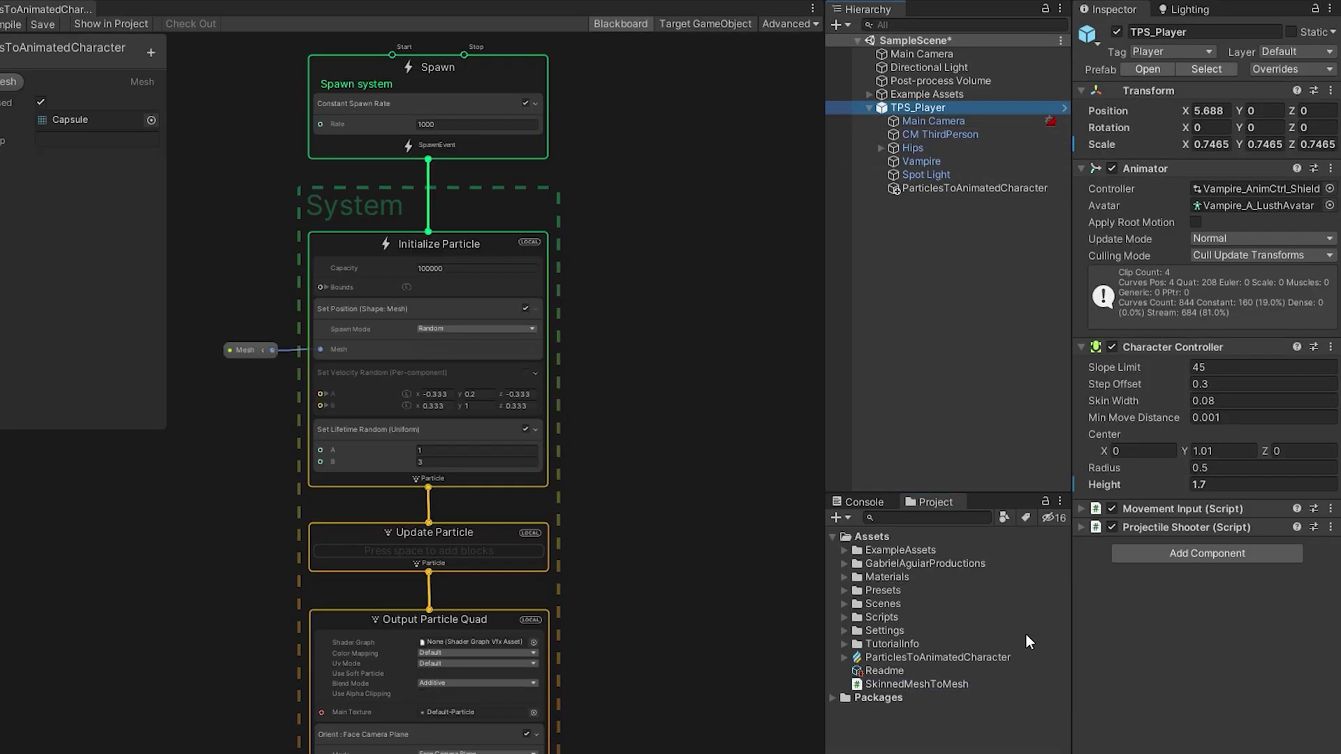
{"action": "left_click_drag", "start_coordinate": [948, 675], "coordinate": [1145, 617]}
{"action": "double_click", "coordinate": [1245, 567]}
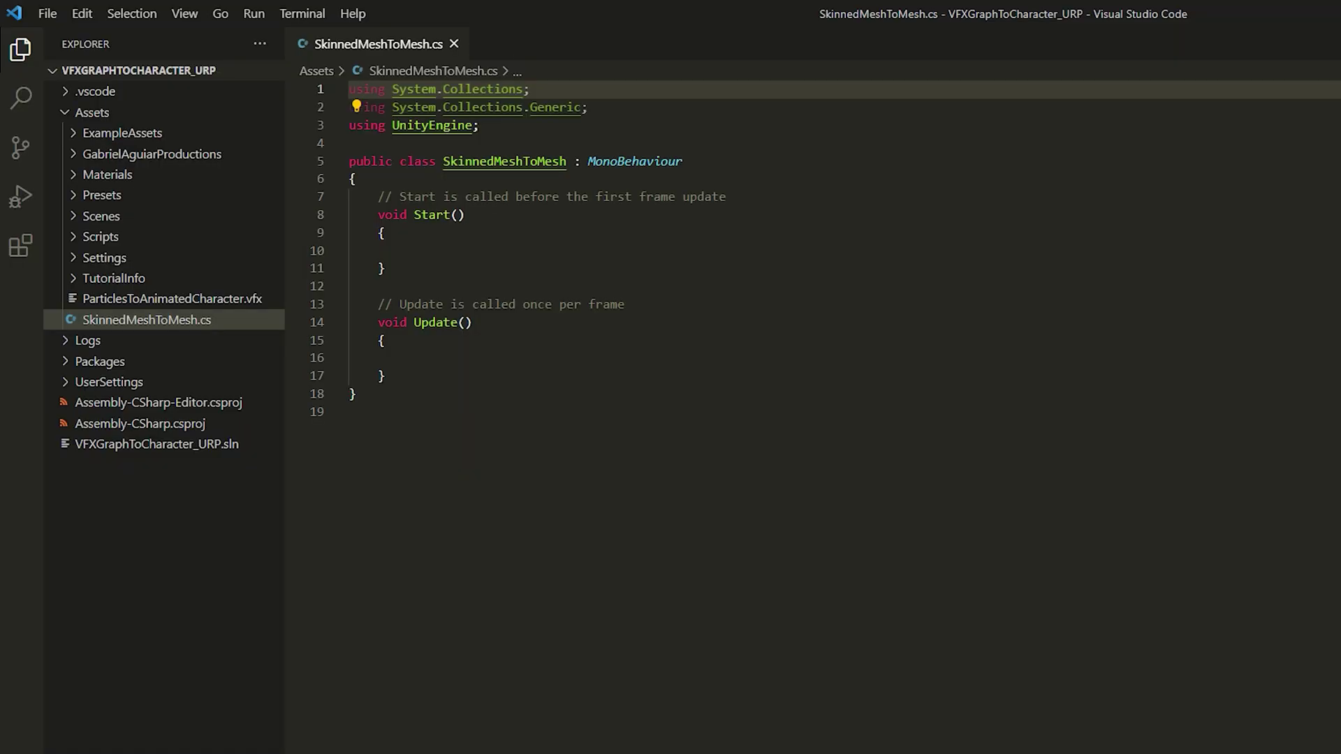
Declare a public SkinnedMeshRenderer field named skinnedMesh at the top of the SkinnedMeshToMesh class
{"action": "left_click", "coordinate": [535, 201]}
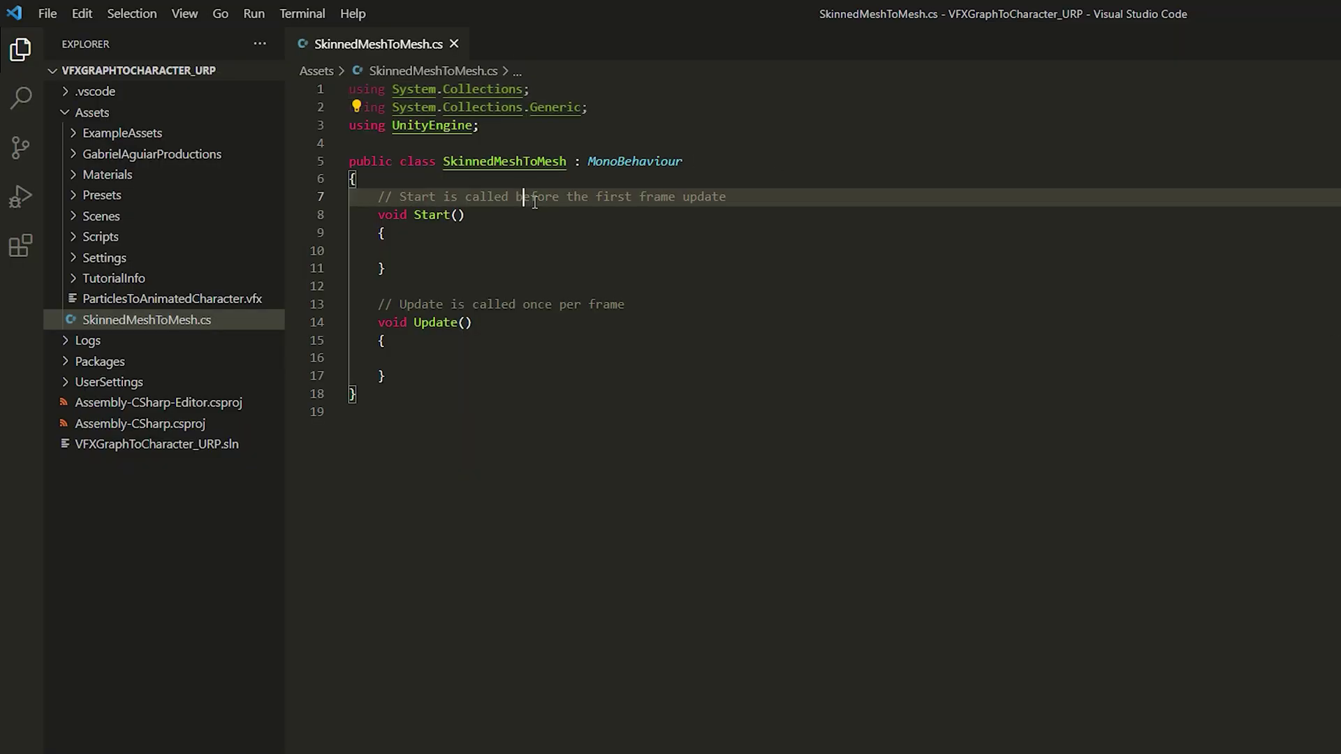
{"action": "left_click", "coordinate": [544, 187]}
{"action": "key", "text": "Return"}
{"action": "key", "text": "Return"}
{"action": "key", "text": "Up"}
{"action": "type", "text": "public SKinn"}
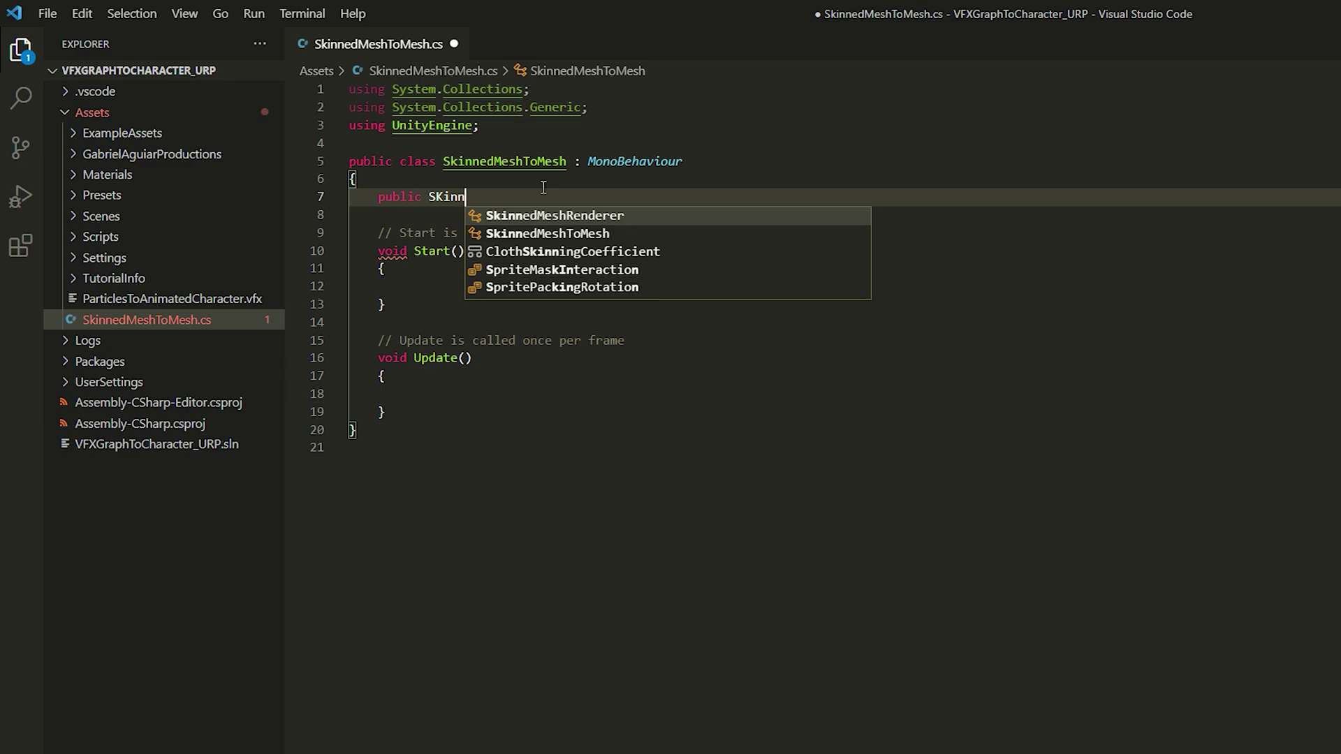
{"action": "key", "text": "Return"}
{"action": "type", "text": "skin"}
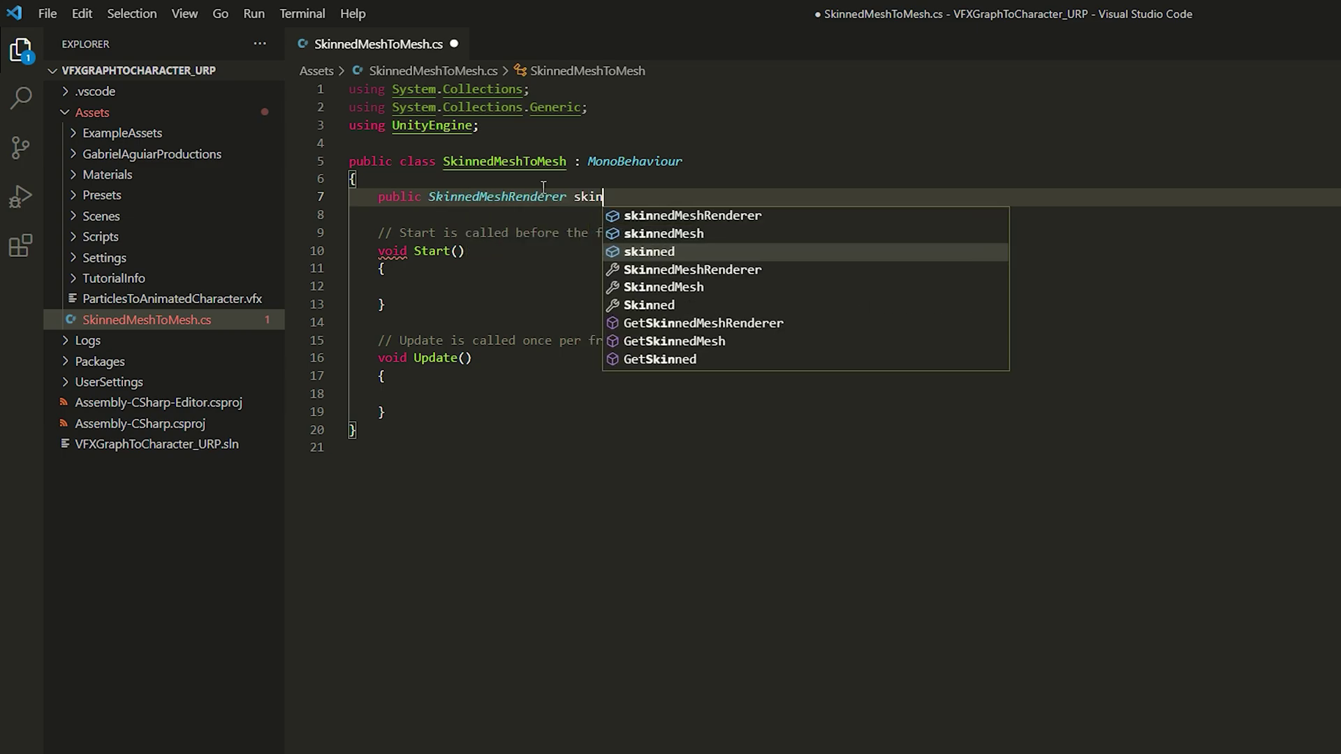
{"action": "type", "text": "nedMesh"}
{"action": "key", "text": "Escape"}
{"action": "type", "text": ";"}
Begin a public VisualEffect field declaration on the line below skinnedMesh
{"action": "key", "text": "Return"}
{"action": "type", "text": "pub"}
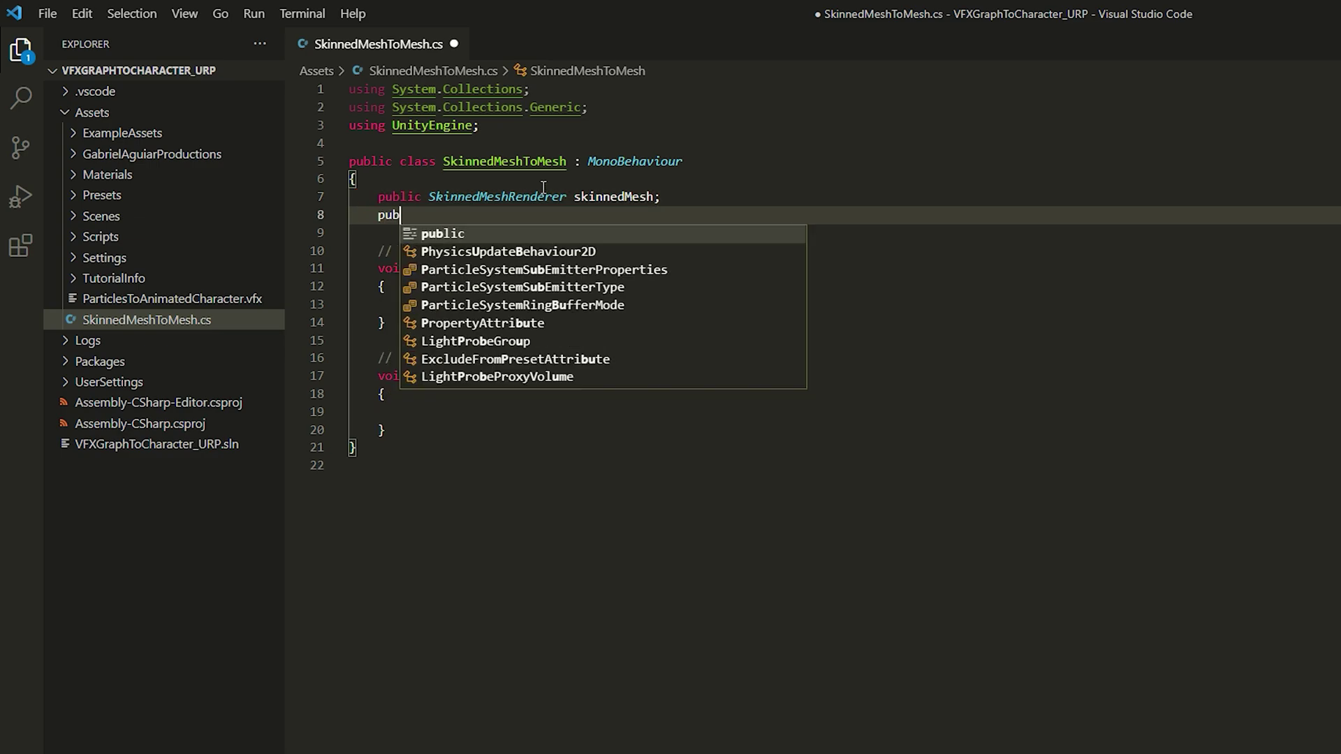
{"action": "type", "text": "lic VisualE"}
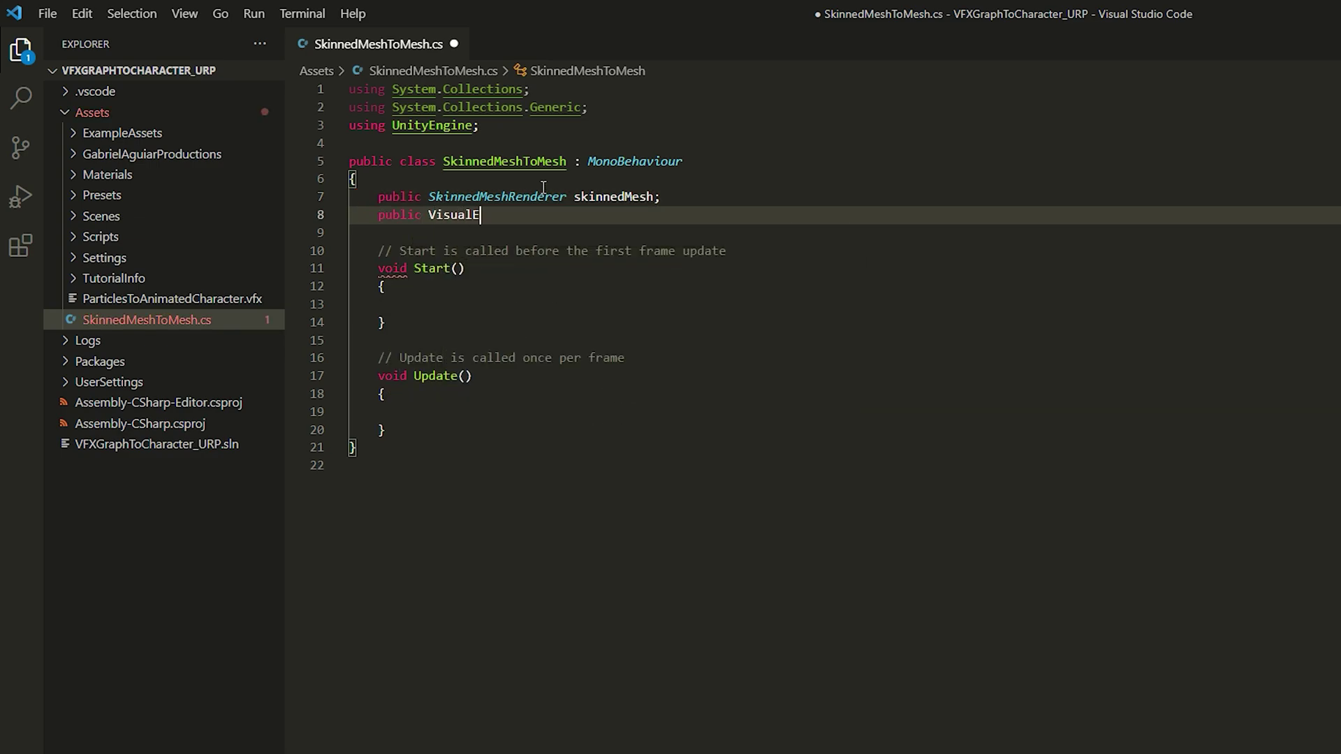
{"action": "type", "text": "ffect"}
Add a using directive for UnityEngine.VFX below the UnityEngine import
{"action": "left_click", "coordinate": [550, 126]}
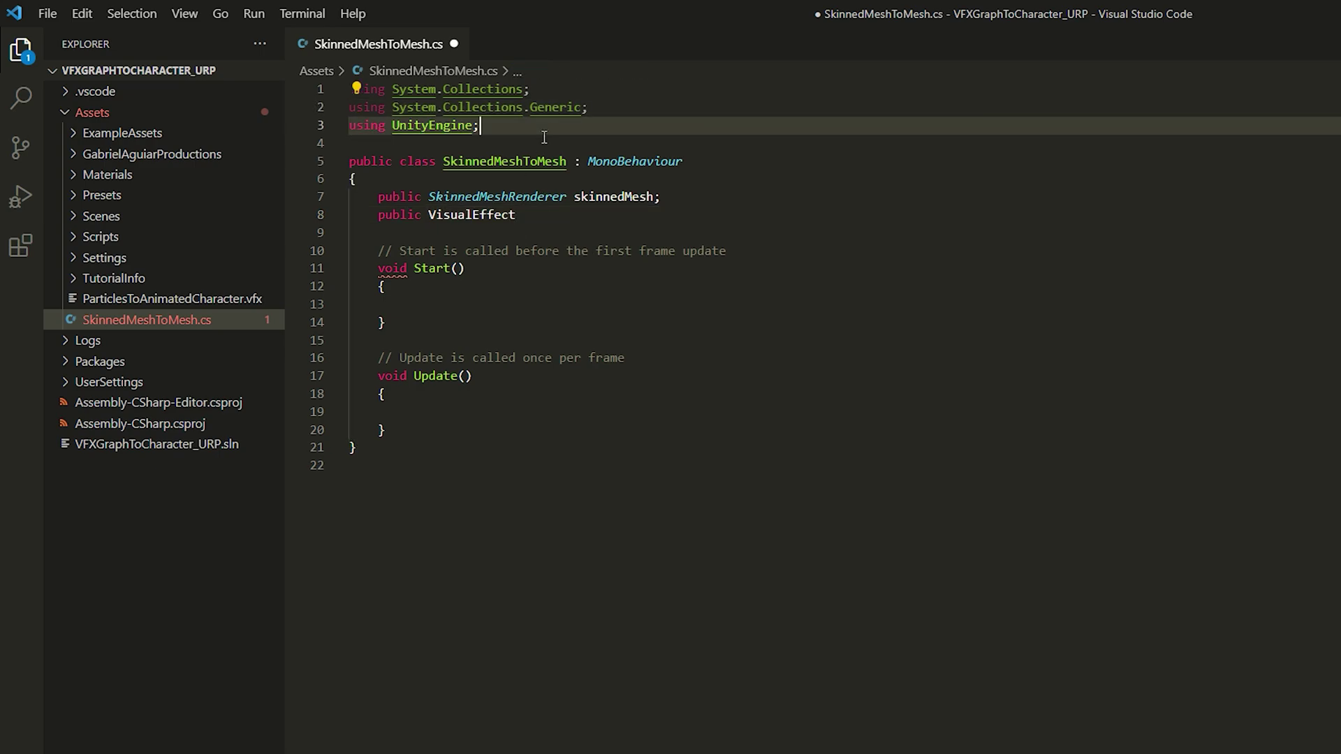
{"action": "key", "text": "Return"}
{"action": "type", "text": "using "}
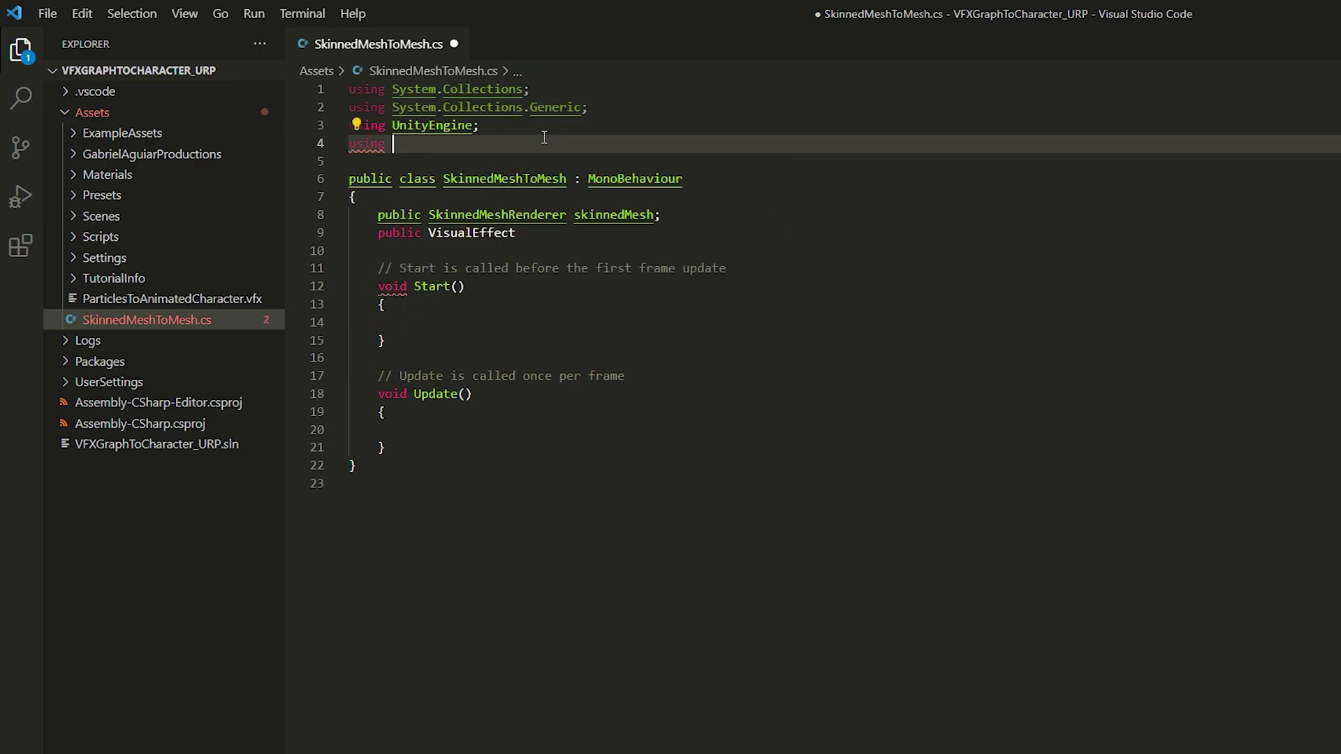
{"action": "type", "text": "uni"}
{"action": "key", "text": "Down"}
{"action": "key", "text": "Down"}
{"action": "key", "text": "Down"}
{"action": "key", "text": "Return"}
{"action": "type", "text": ".VF"}
{"action": "key", "text": "Return"}
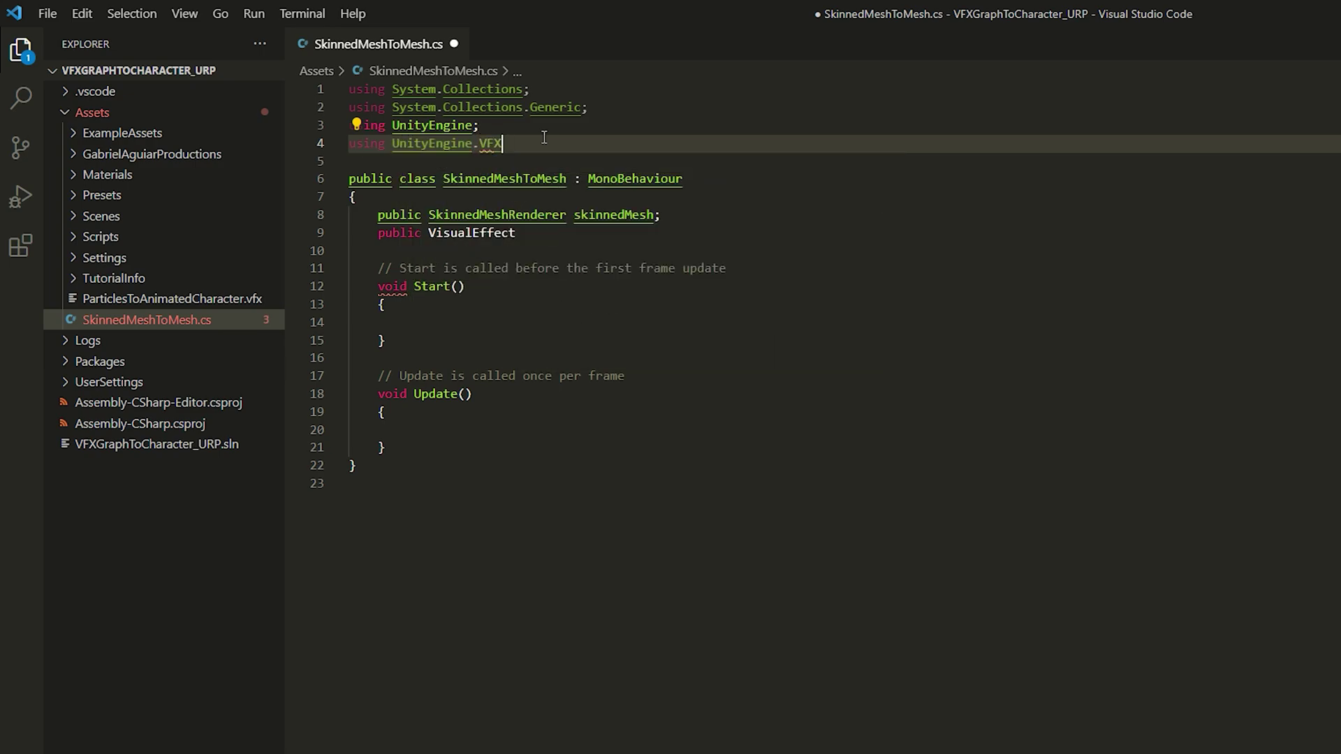
{"action": "type", "text": ";"}
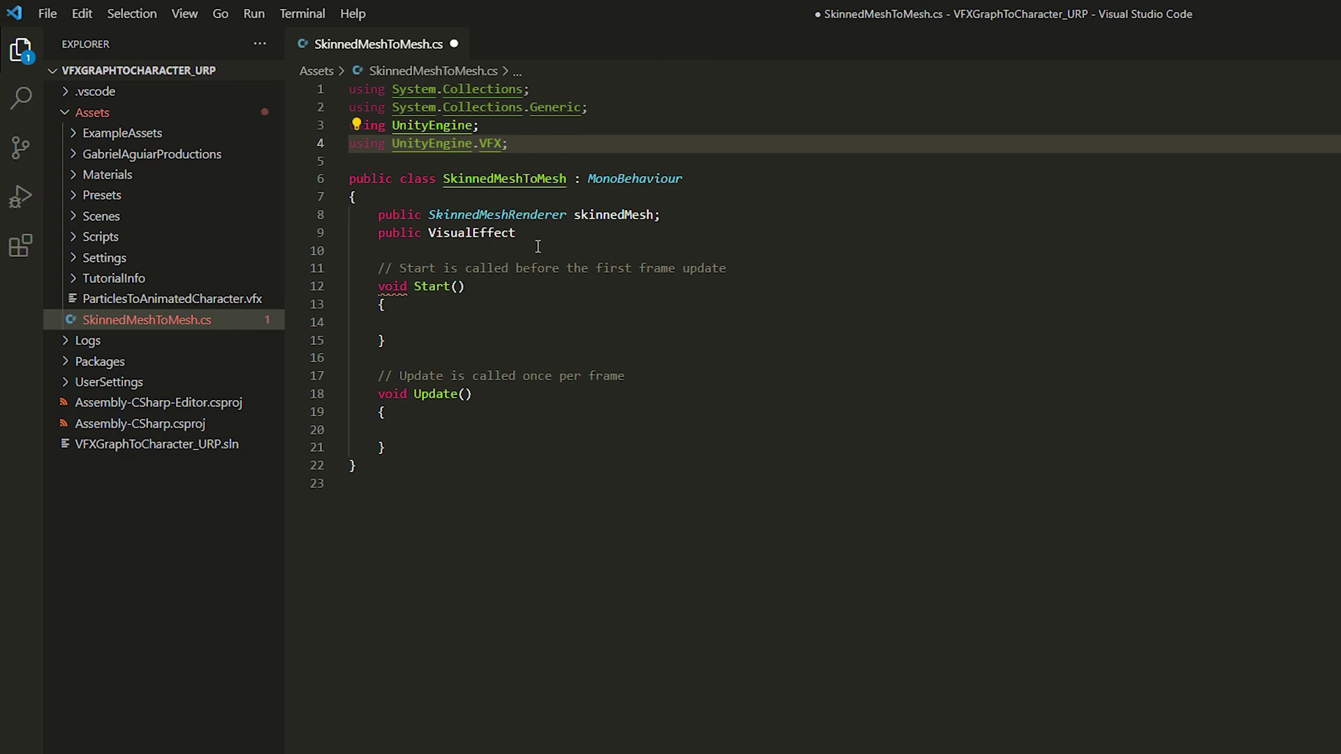
Complete the VisualEffect field declaration with the name VFXGraph
{"action": "left_click", "coordinate": [535, 235]}
{"action": "type", "text": "VFXGraph;"}
Declare a public float field named refreshRate below the VFXGraph field
{"action": "key", "text": "Return"}
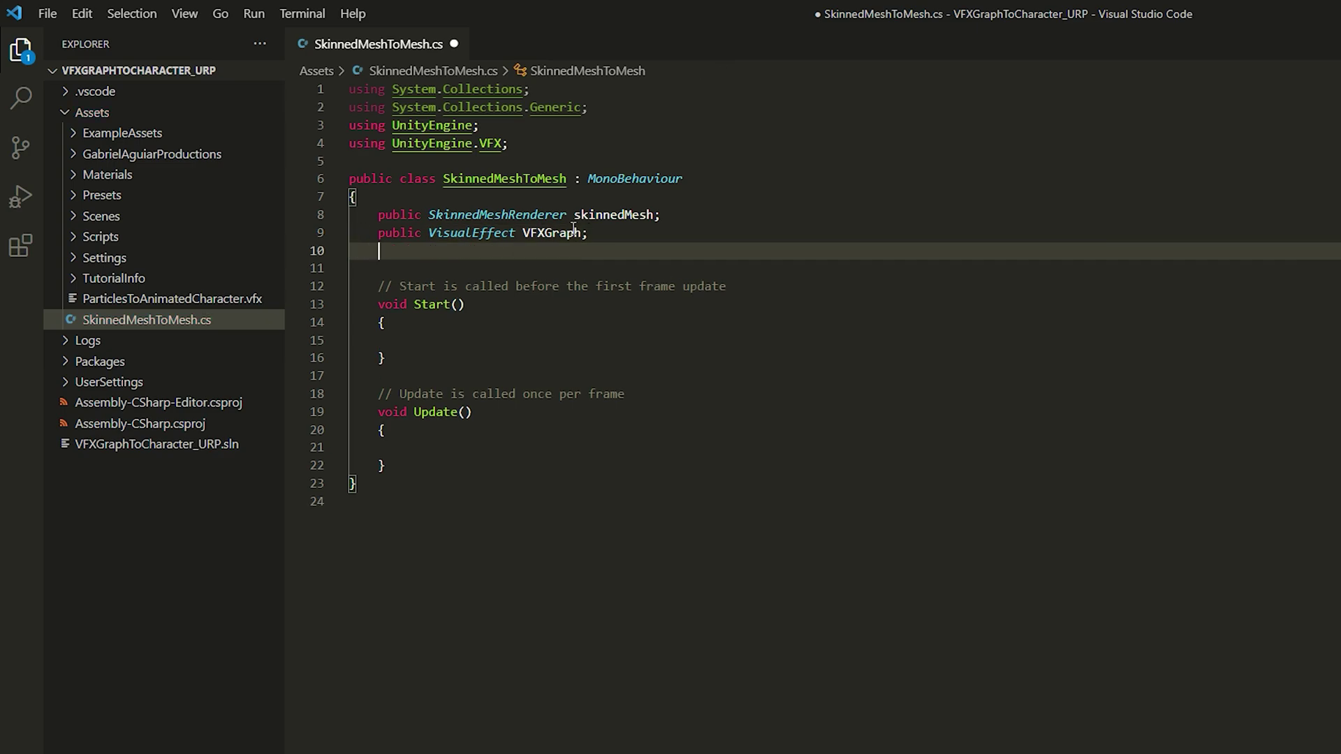
{"action": "type", "text": "public float refreshRate;"}
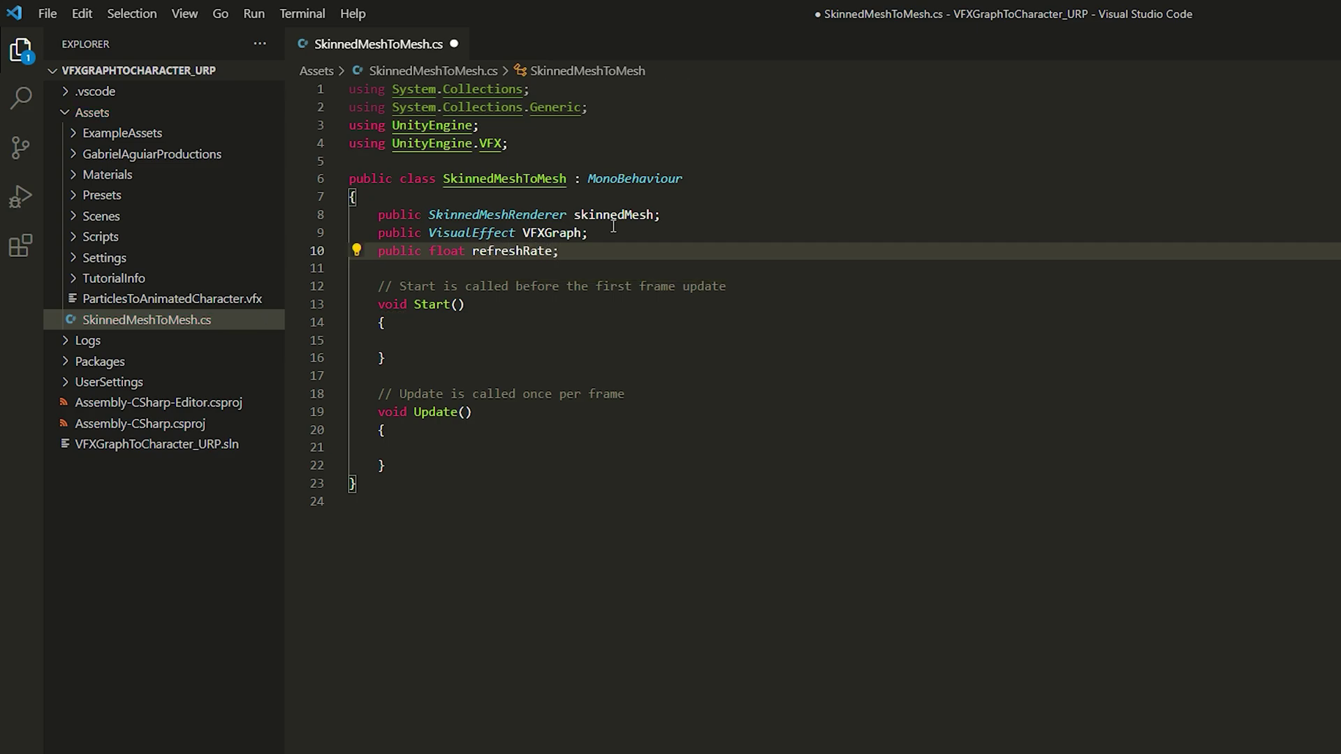
Delete the Update method and its comment, leaving an empty line after Start for new code
{"action": "left_click_drag", "start_coordinate": [418, 465], "coordinate": [350, 377]}
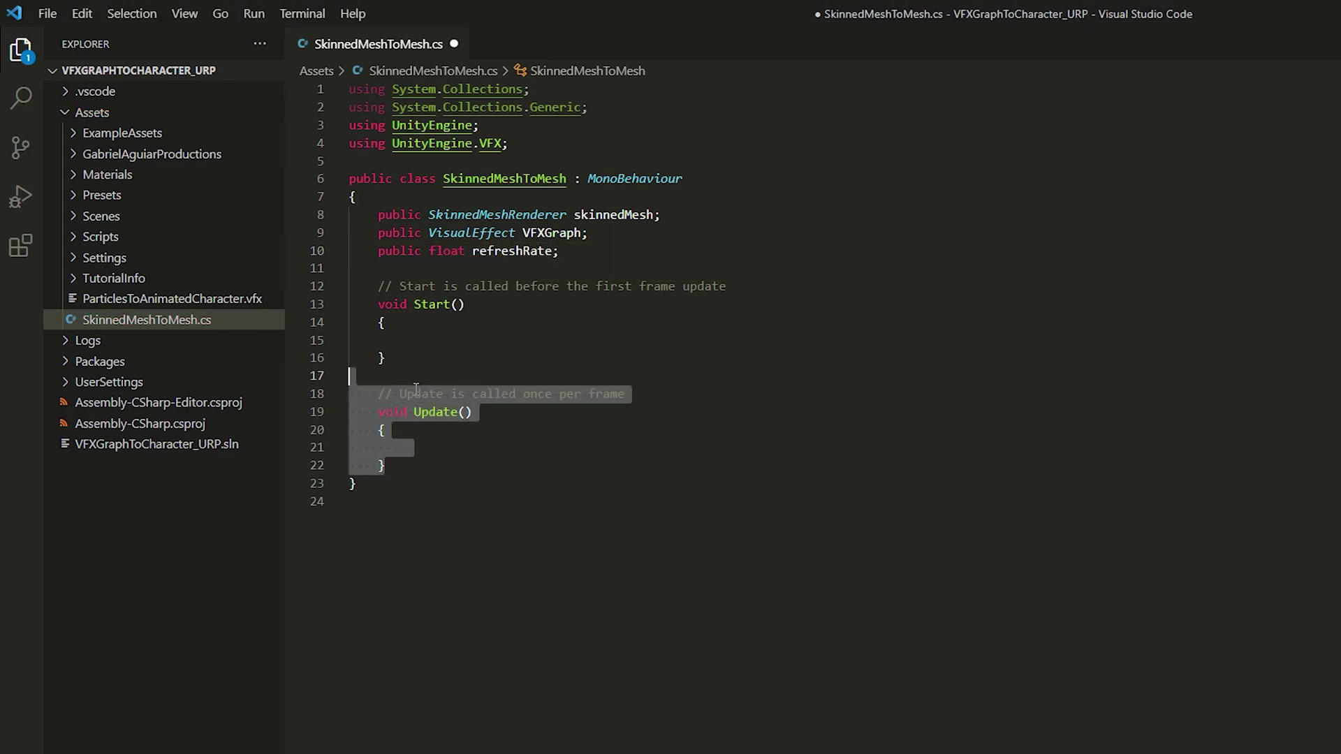
{"action": "key", "text": "BackSpace"}
{"action": "key", "text": "Return"}
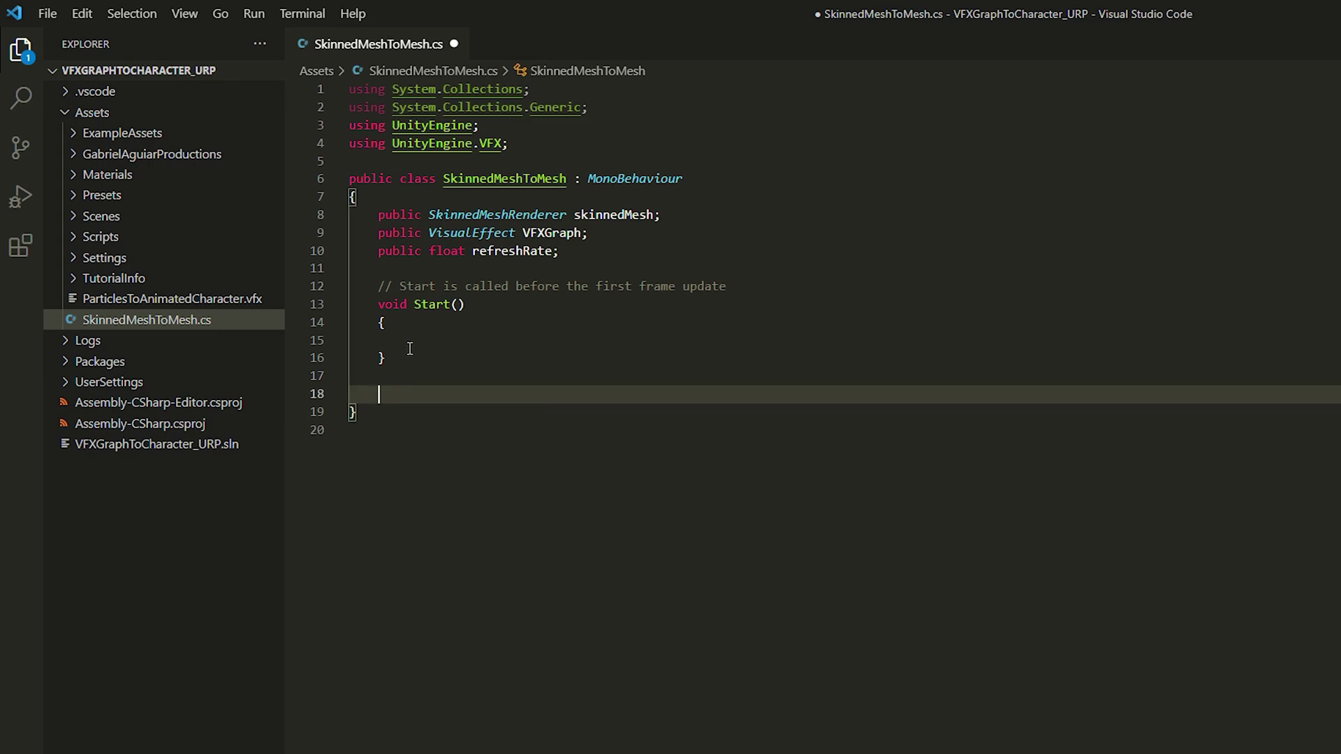
Call StartCoroutine (UpdateVFXGraph()); inside the Start method
{"action": "left_click", "coordinate": [410, 349]}
{"action": "type", "text": "StartC"}
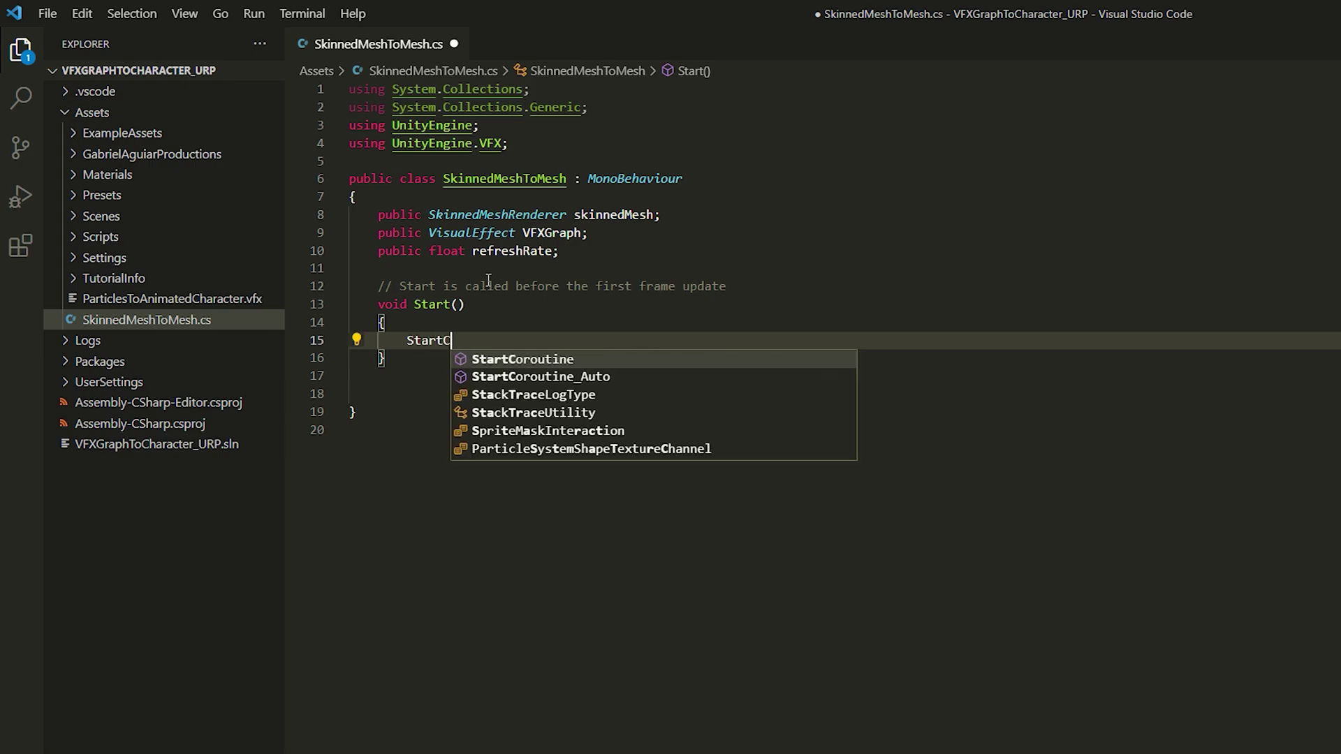
{"action": "type", "text": "o"}
{"action": "key", "text": "Tab"}
{"action": "type", "text": "("}
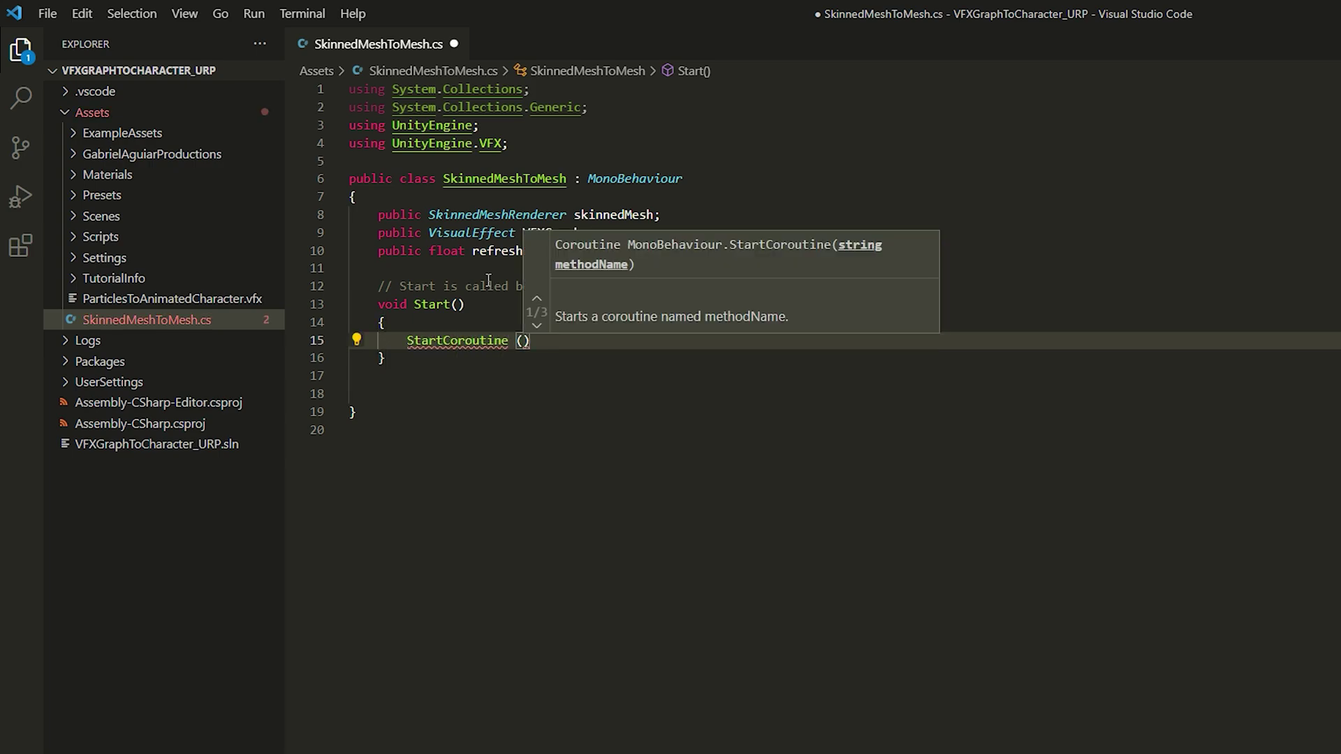
{"action": "type", "text": "UpdateVFXGFr"}
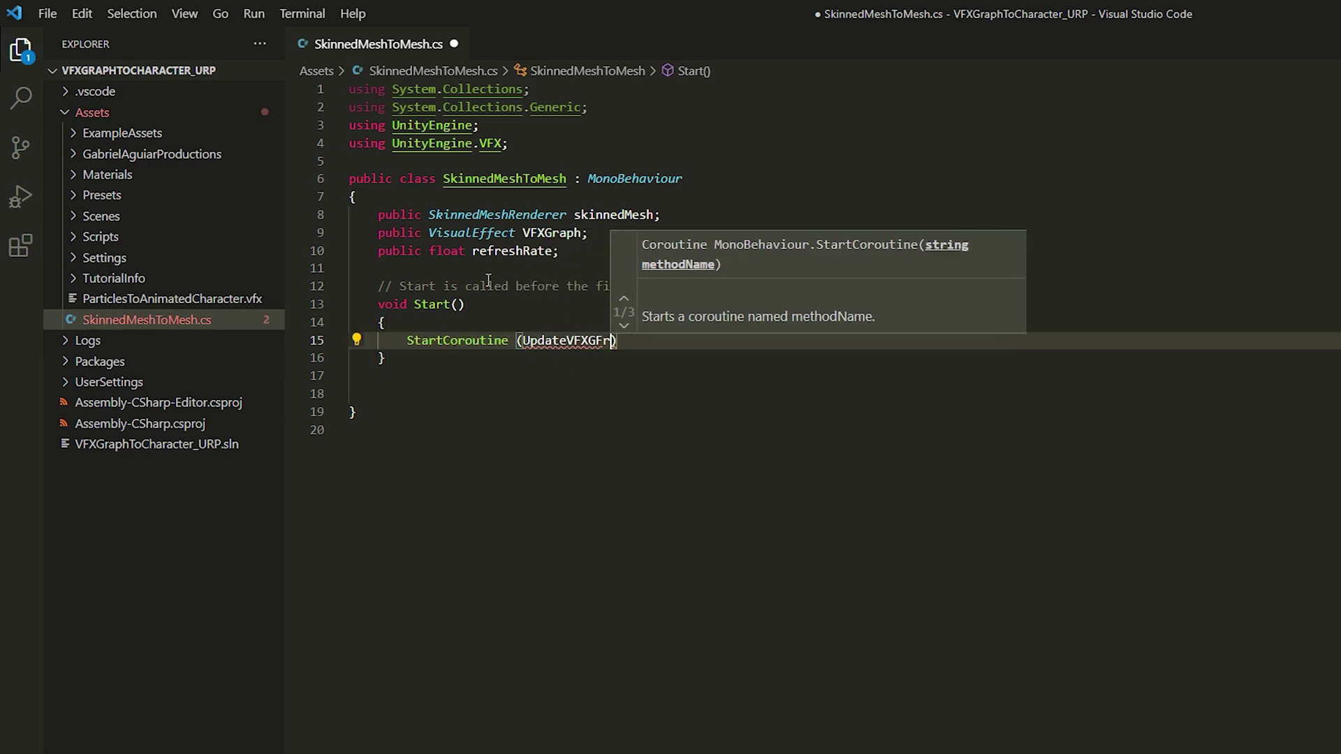
{"action": "key", "text": "BackSpace"}
{"action": "key", "text": "BackSpace"}
{"action": "type", "text": "raph());"}
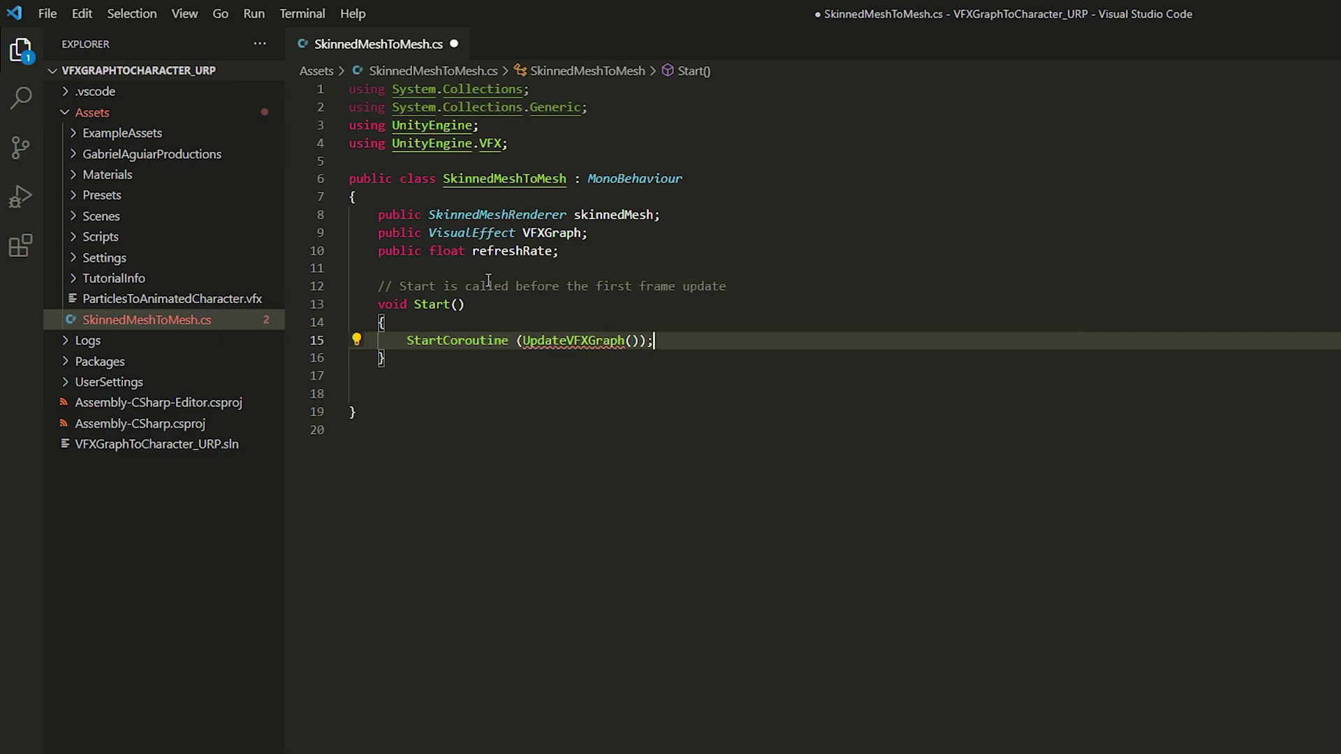
Add an IEnumerator method UpdateVFXGraph() with an empty body below Start
{"action": "key", "text": "Down"}
{"action": "key", "text": "Down"}
{"action": "key", "text": "Down"}
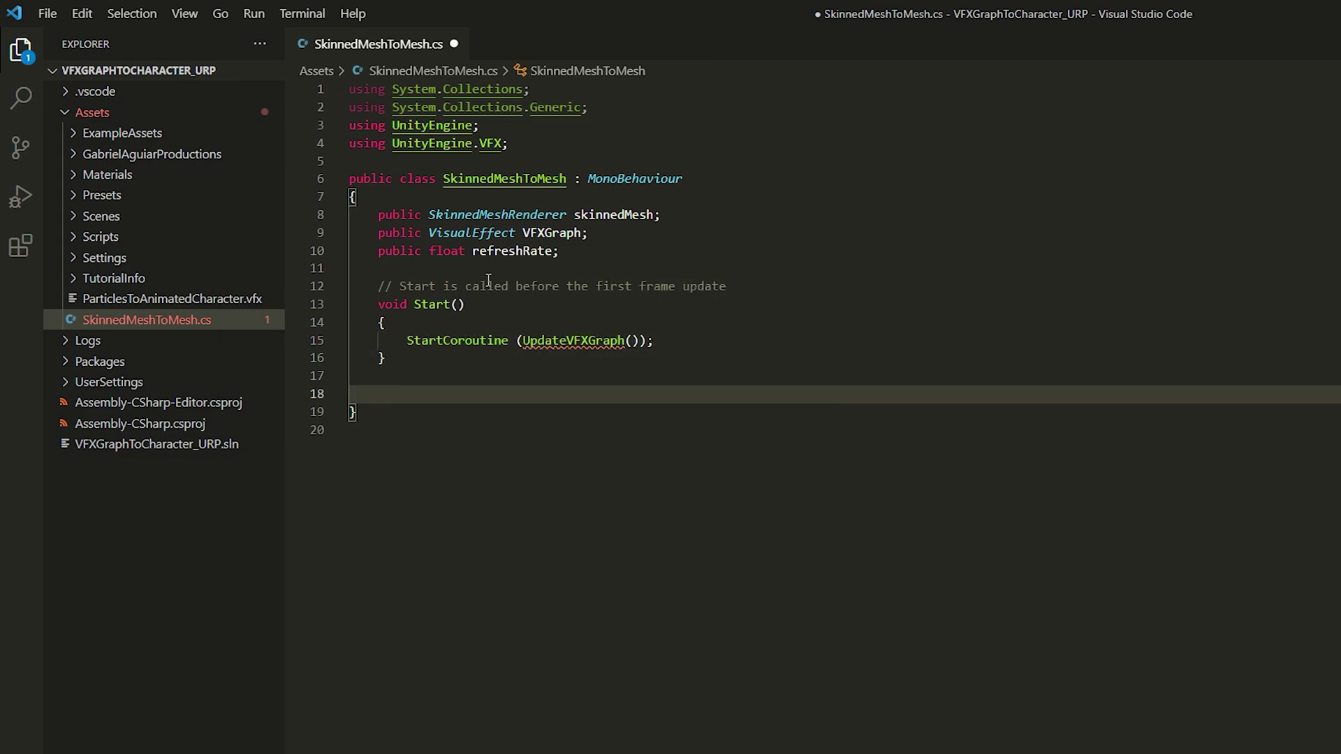
{"action": "type", "text": "IEnu"}
{"action": "key", "text": "Down"}
{"action": "key", "text": "Down"}
{"action": "key", "text": "Tab"}
{"action": "type", "text": "UpdateV"}
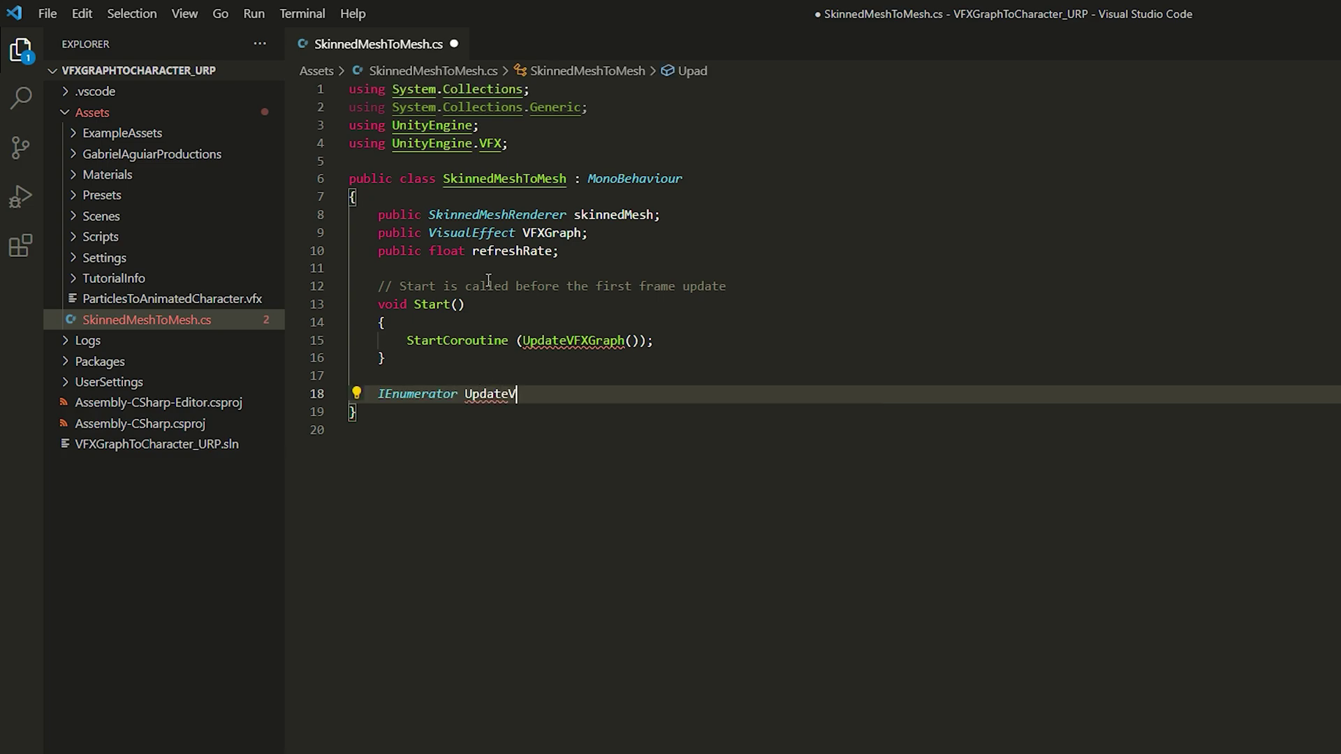
{"action": "type", "text": "FXGraph()"}
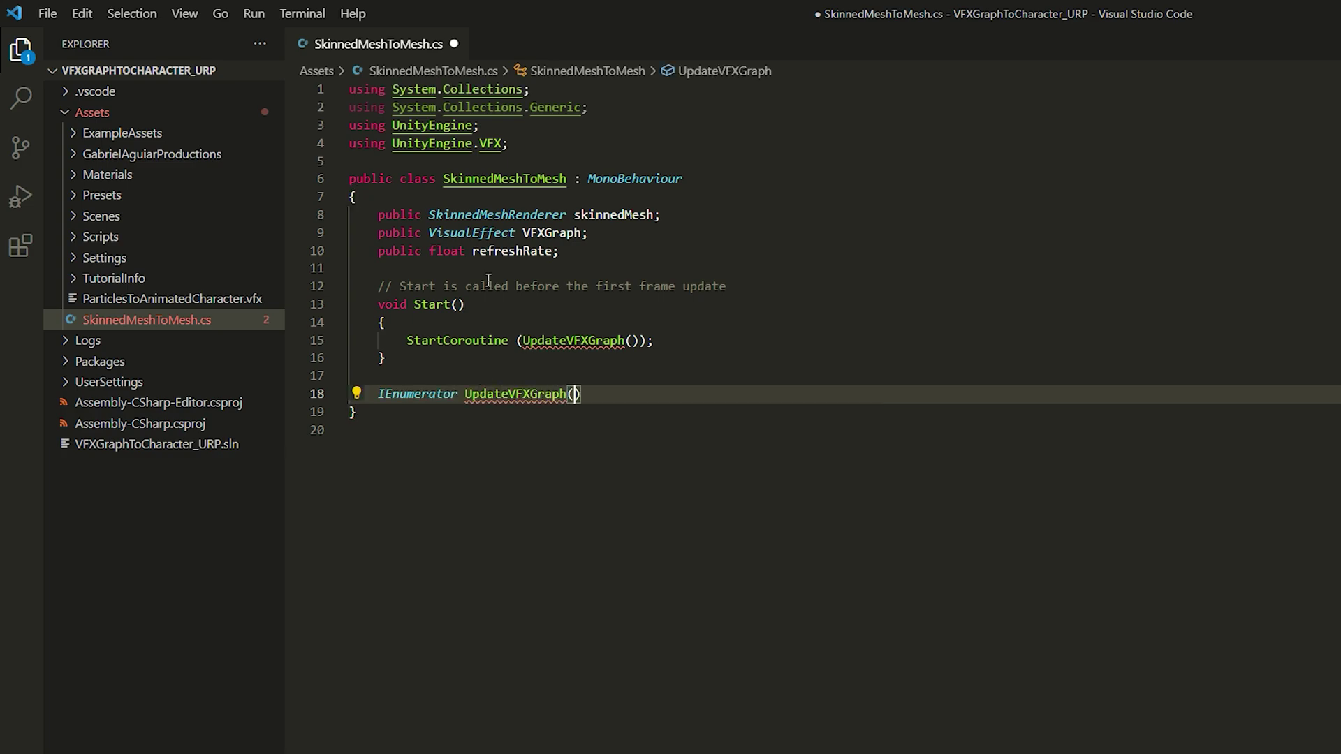
{"action": "key", "text": "Return"}
{"action": "type", "text": "{"}
{"action": "key", "text": "Return"}
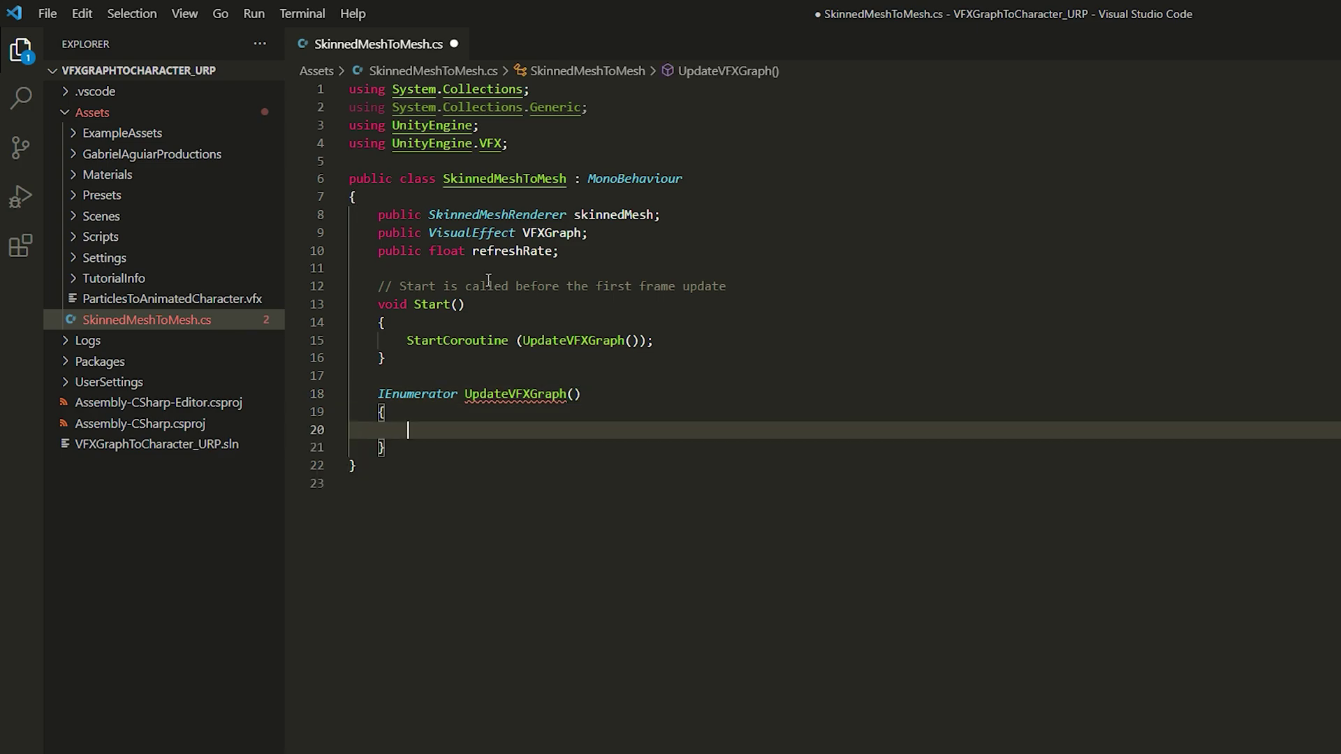
Add a while(gameObject.activeSelf) loop with an empty body inside UpdateVFXGraph
{"action": "type", "text": "while(gameObject."}
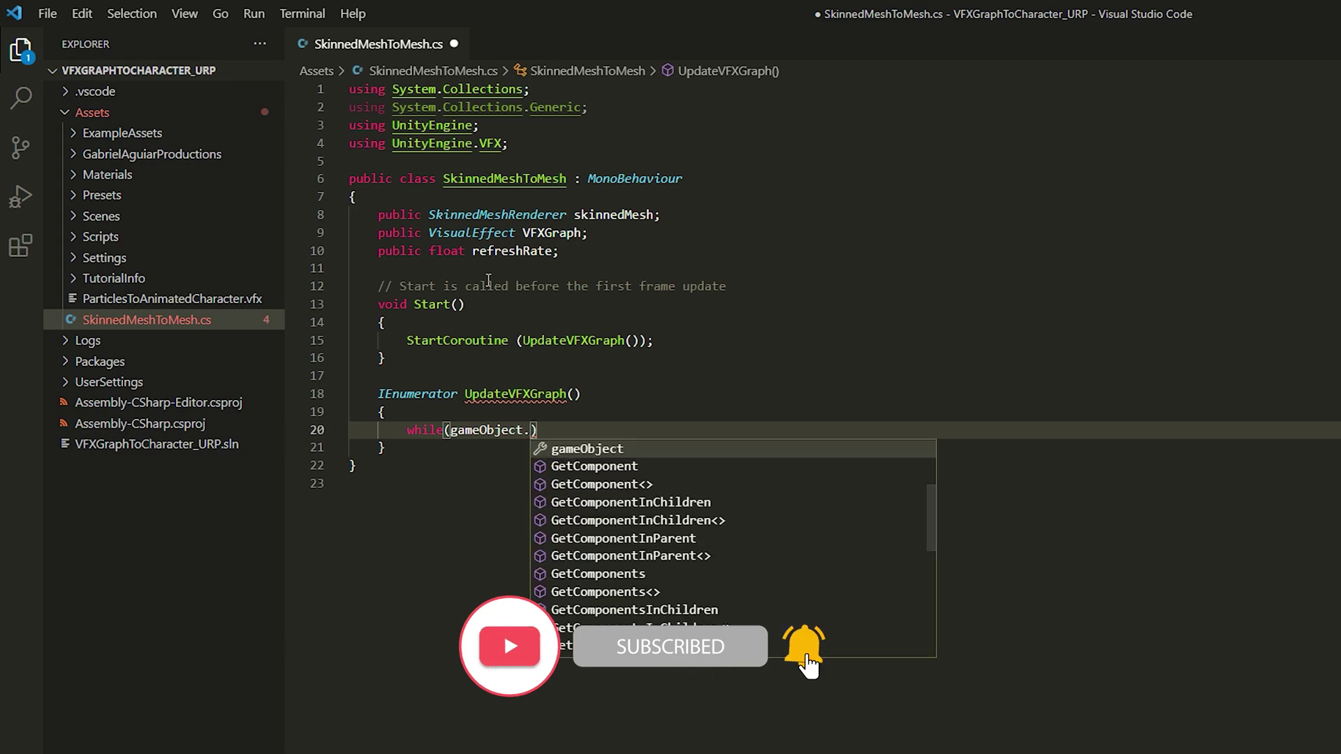
{"action": "type", "text": "acti"}
{"action": "key", "text": "Down"}
{"action": "key", "text": "Return"}
{"action": "type", "text": ")"}
{"action": "key", "text": "Return"}
{"action": "type", "text": "{"}
{"action": "key", "text": "Return"}
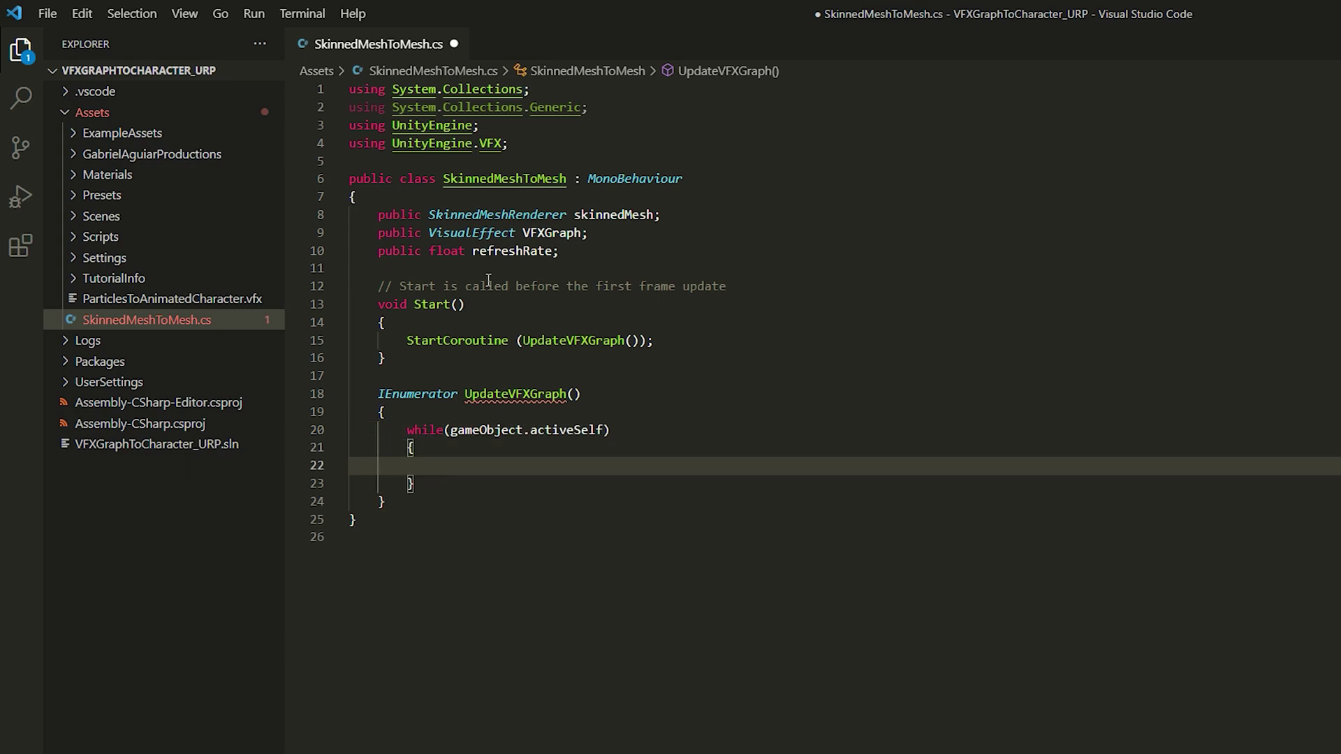
Add the line yield return WaitForSeconds (refreshRate); inside the while loop of UpdateVFXGraph
{"action": "type", "text": "yield return wait"}
{"action": "key", "text": "Down"}
{"action": "key", "text": "Down"}
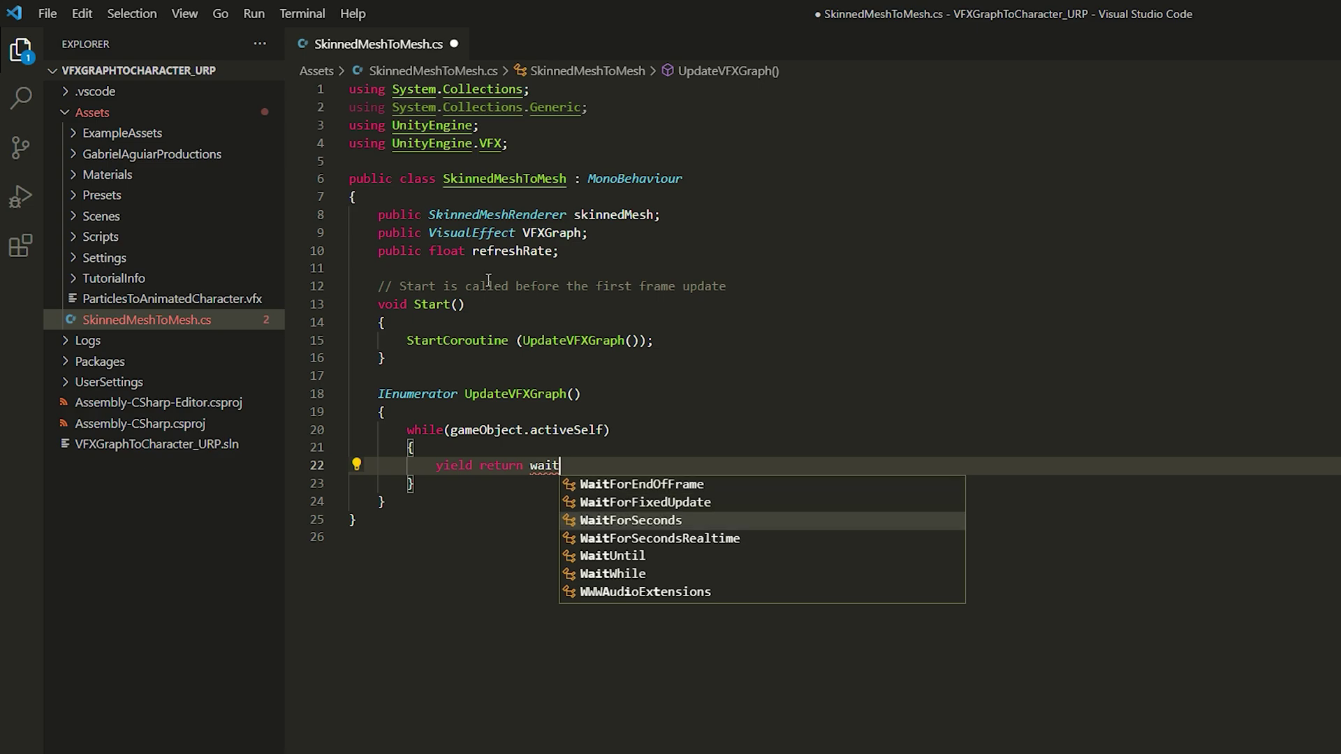
{"action": "key", "text": "Tab"}
{"action": "type", "text": "(ref"}
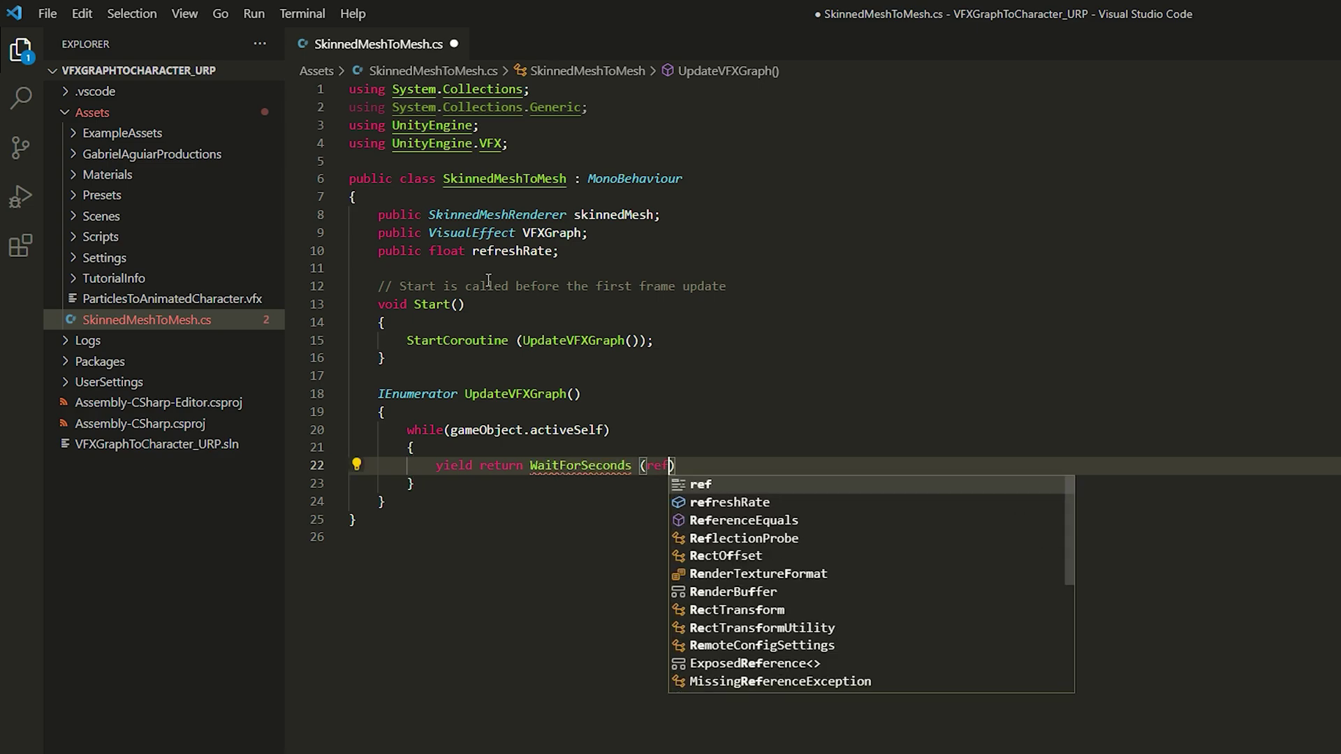
{"action": "key", "text": "Down"}
{"action": "key", "text": "Tab"}
{"action": "type", "text": ");"}
Declare Mesh m = new Mesh(); at the start of the while loop, with an empty line before the yield statement
{"action": "key", "text": "Up"}
{"action": "key", "text": "Return"}
{"action": "key", "text": "Return"}
{"action": "key", "text": "Up"}
{"action": "type", "text": "Mesh "}
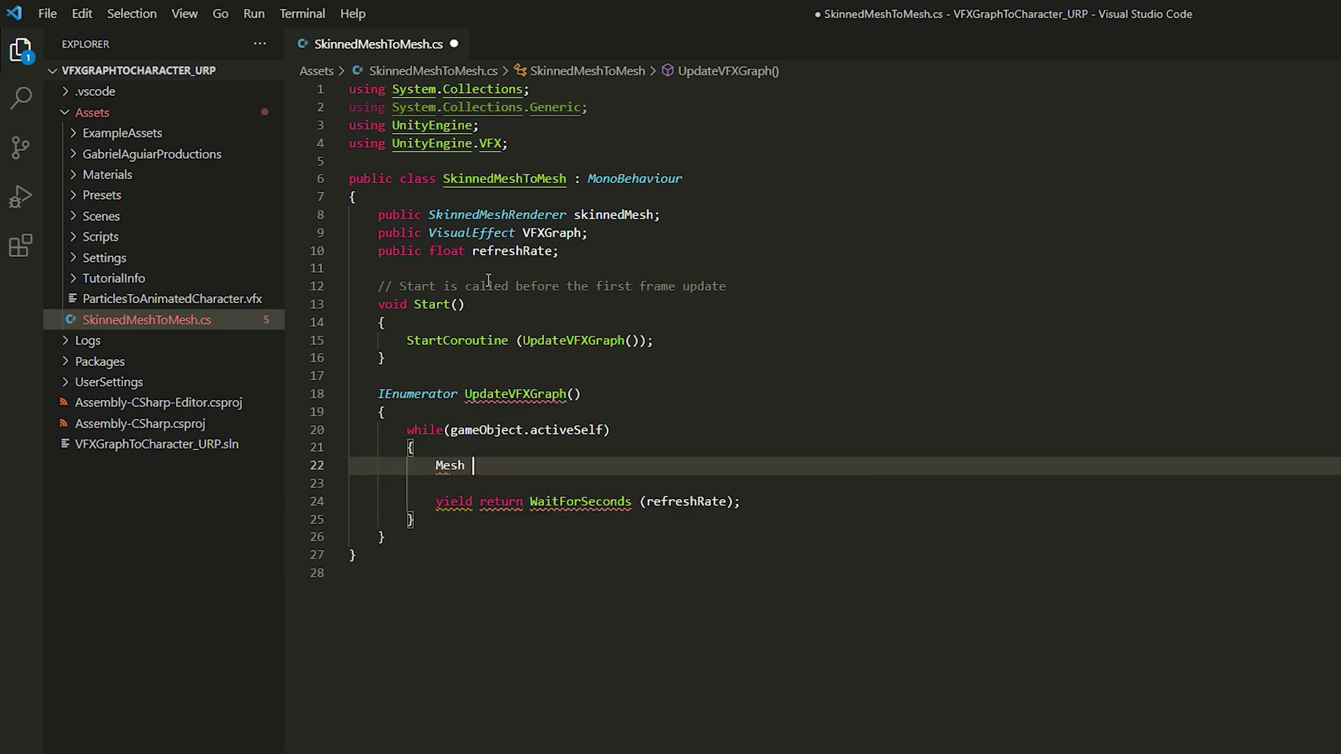
{"action": "type", "text": "mesh"}
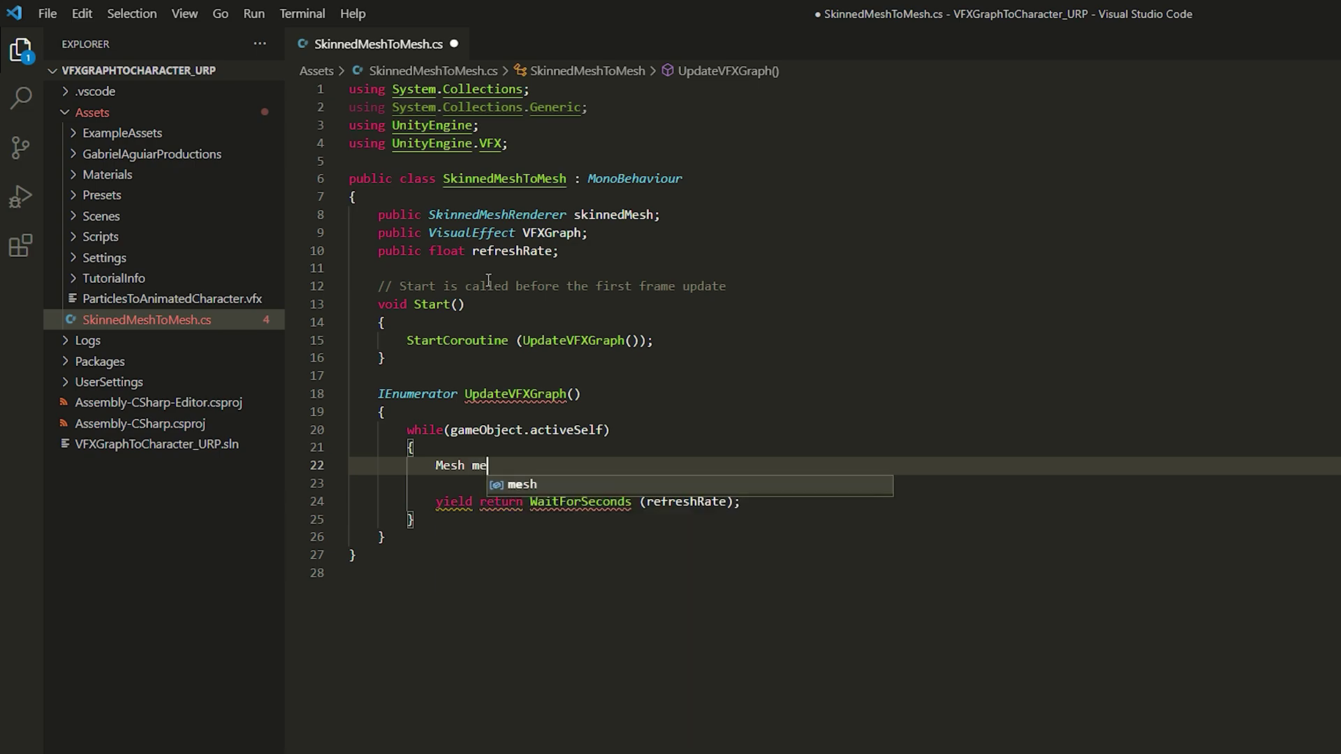
{"action": "key", "text": "BackSpace"}
{"action": "key", "text": "BackSpace"}
{"action": "key", "text": "BackSpace"}
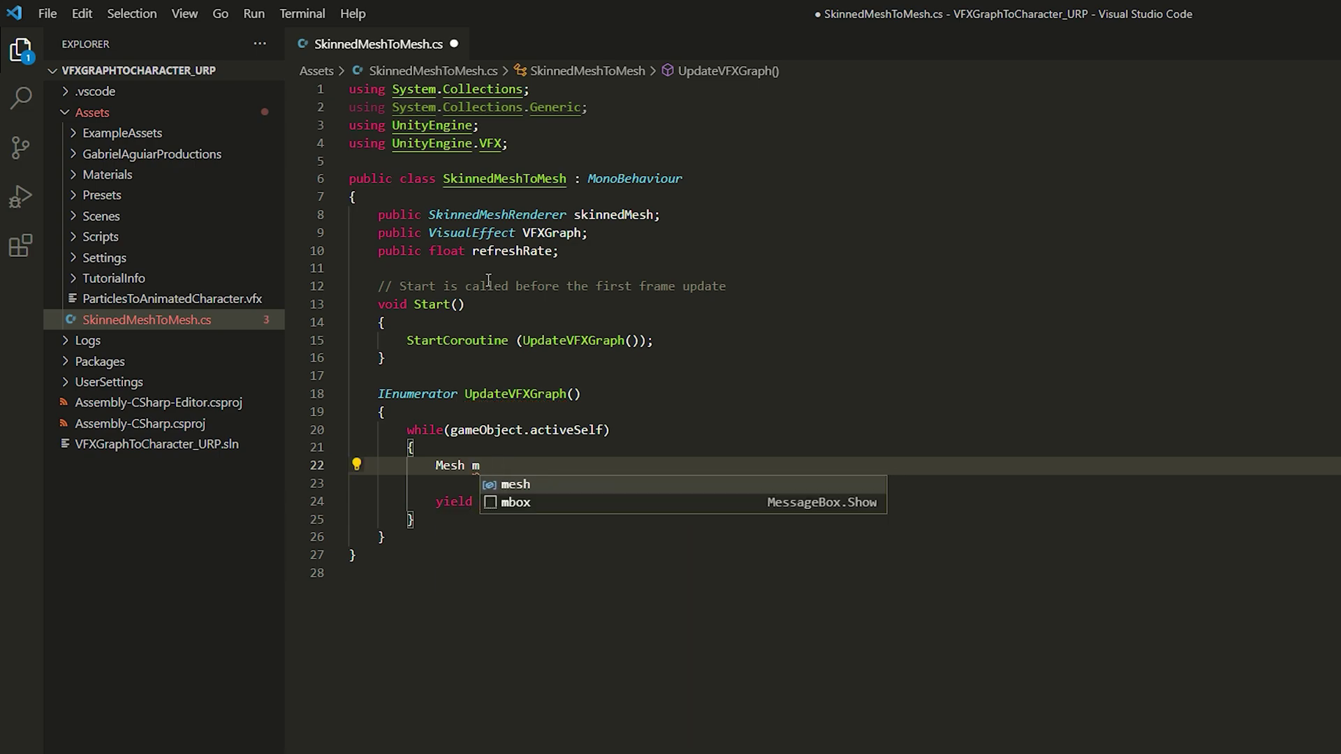
{"action": "type", "text": "= "}
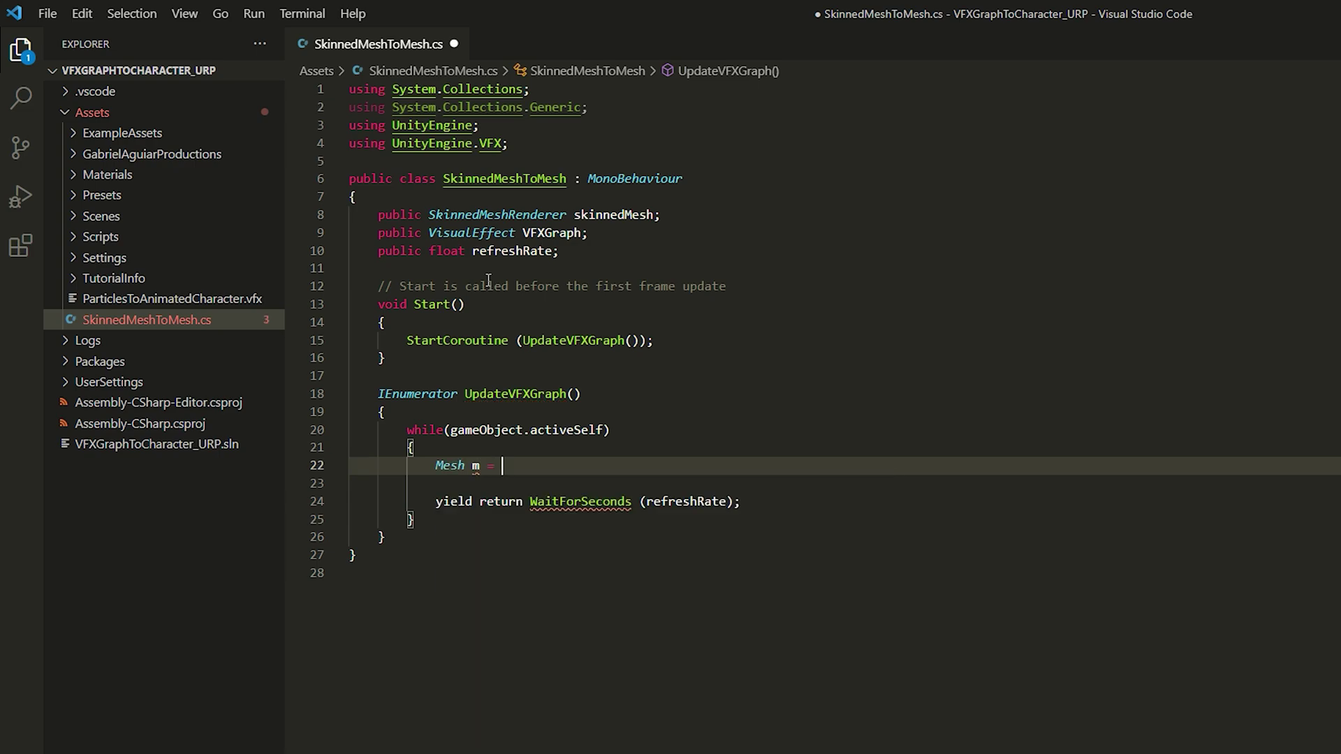
{"action": "type", "text": "new Mesh();"}
Add skinnedMesh.BakeMesh(m); on a new line below the mesh declaration
{"action": "key", "text": "Return"}
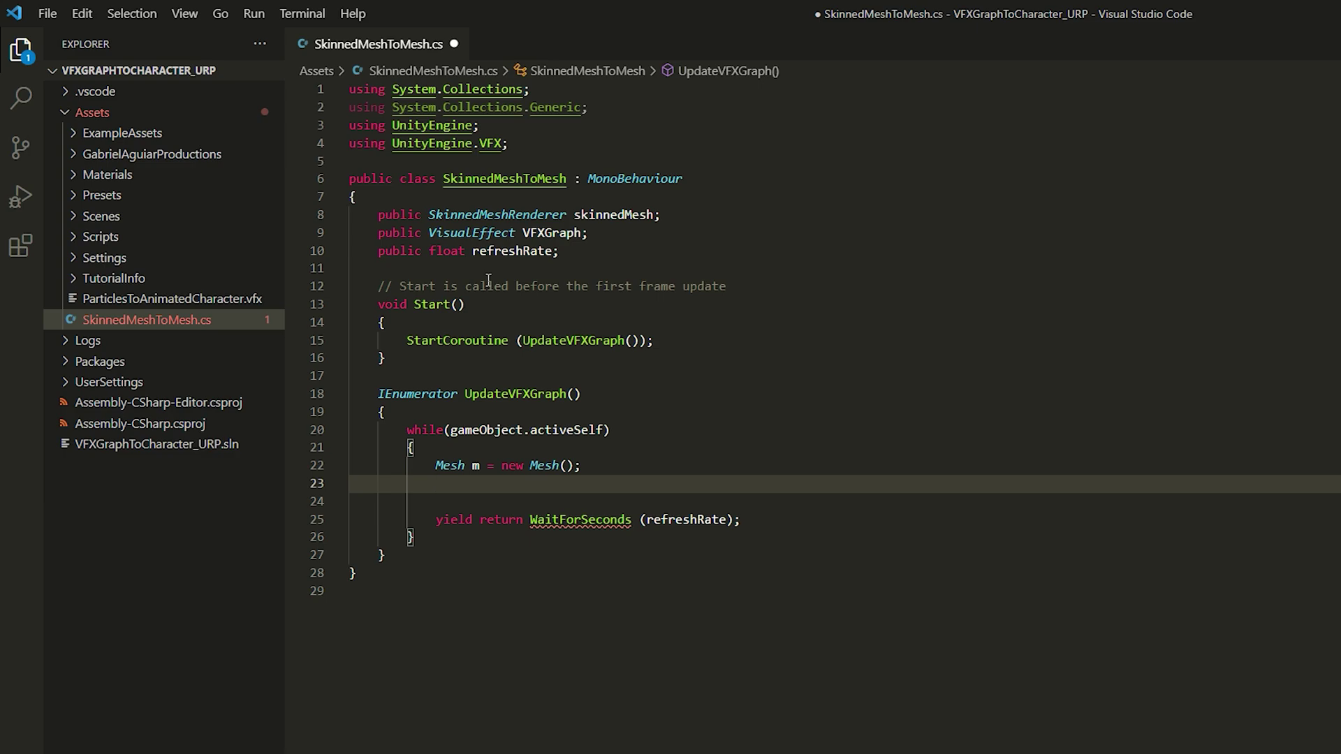
{"action": "type", "text": "skinnedMesh.bak"}
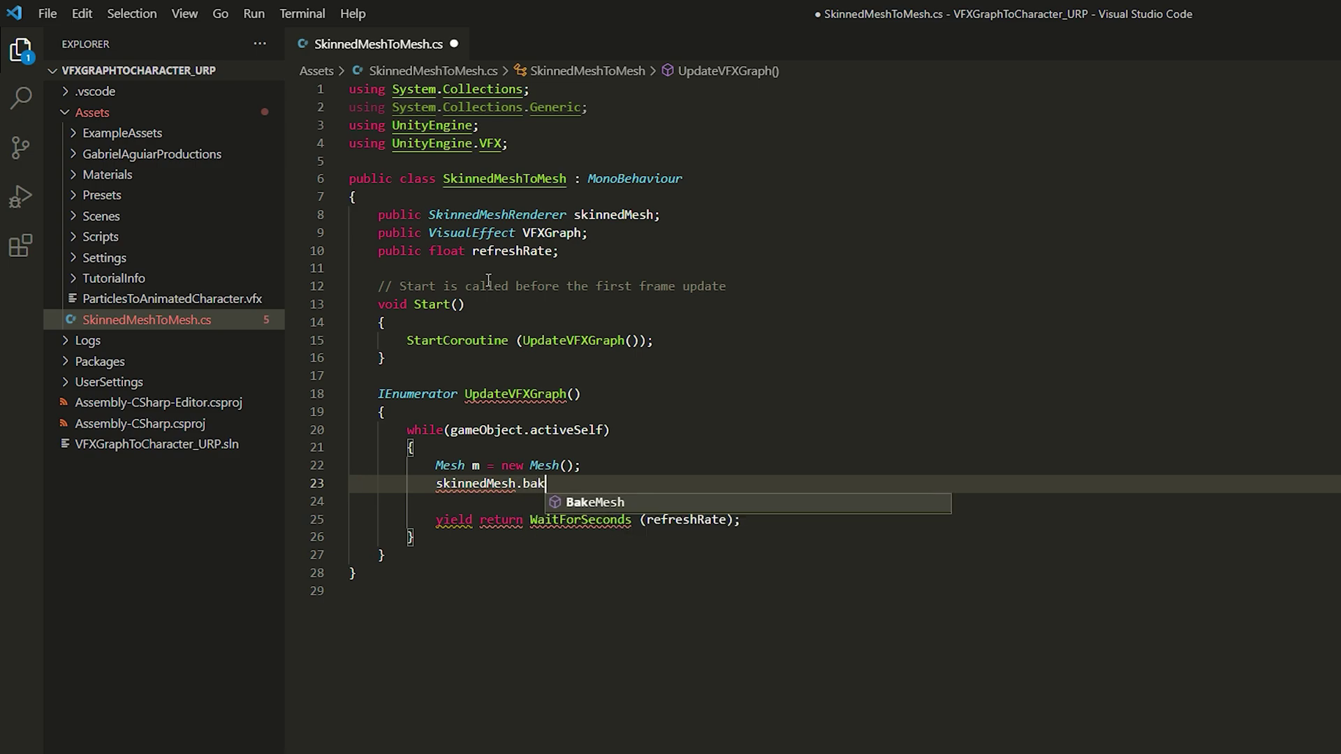
{"action": "key", "text": "Tab"}
{"action": "type", "text": "("}
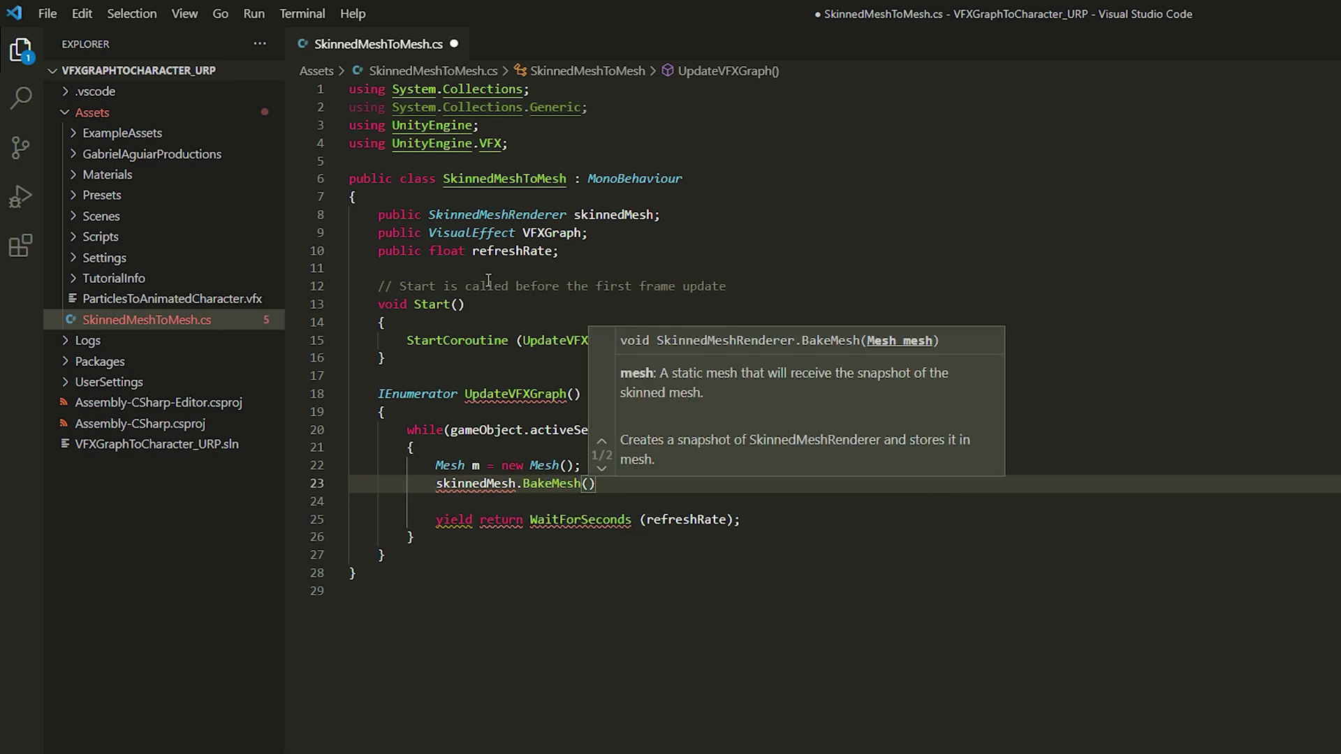
{"action": "type", "text": "m);"}
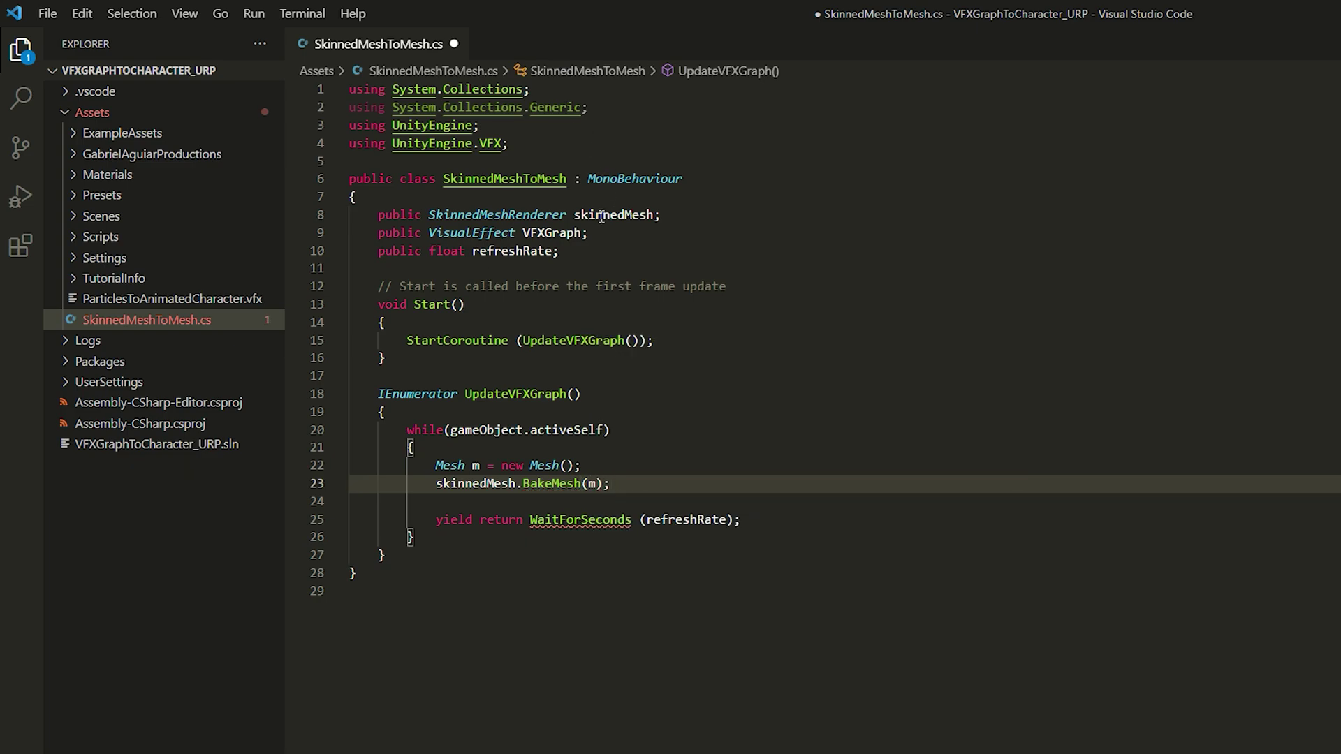
Add VFXGraph.SetMesh("Mesh", m); on a new line below the BakeMesh call
{"action": "key", "text": "Return"}
{"action": "type", "text": "VFXGraph.s"}
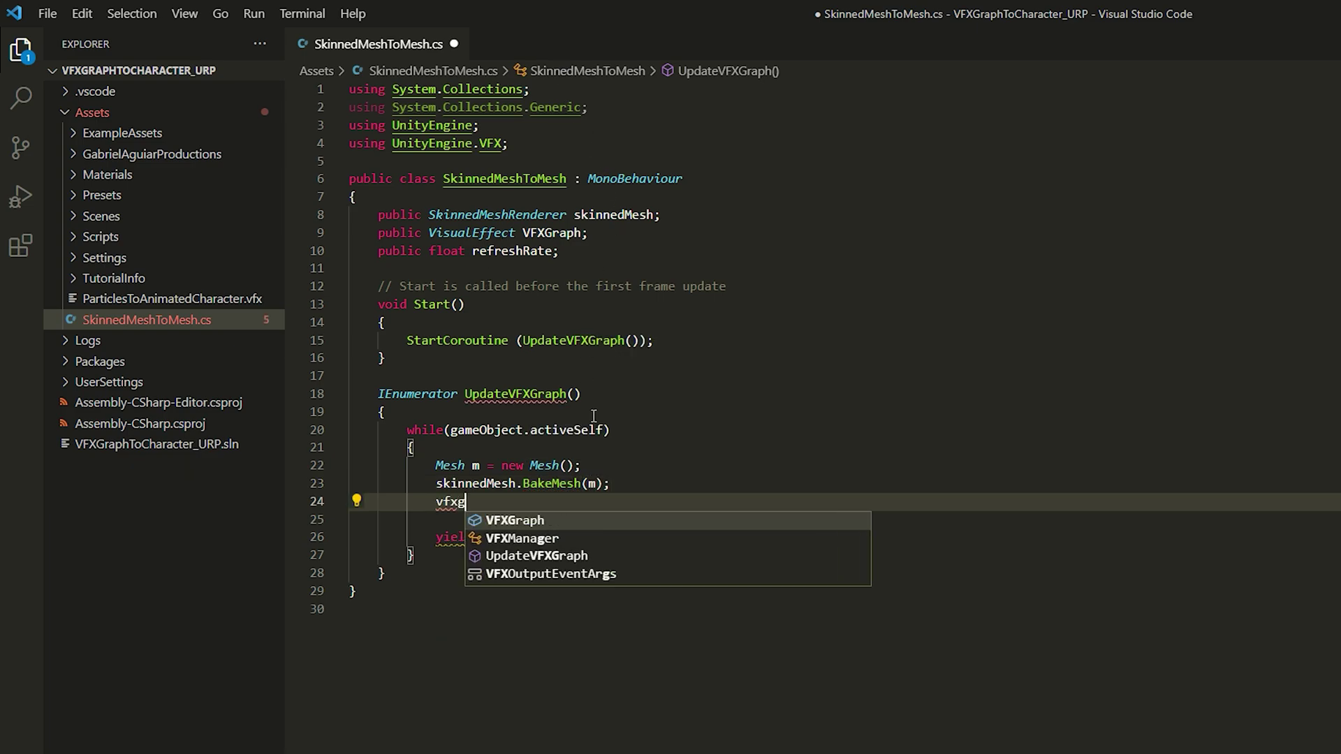
{"action": "type", "text": "etmesh"}
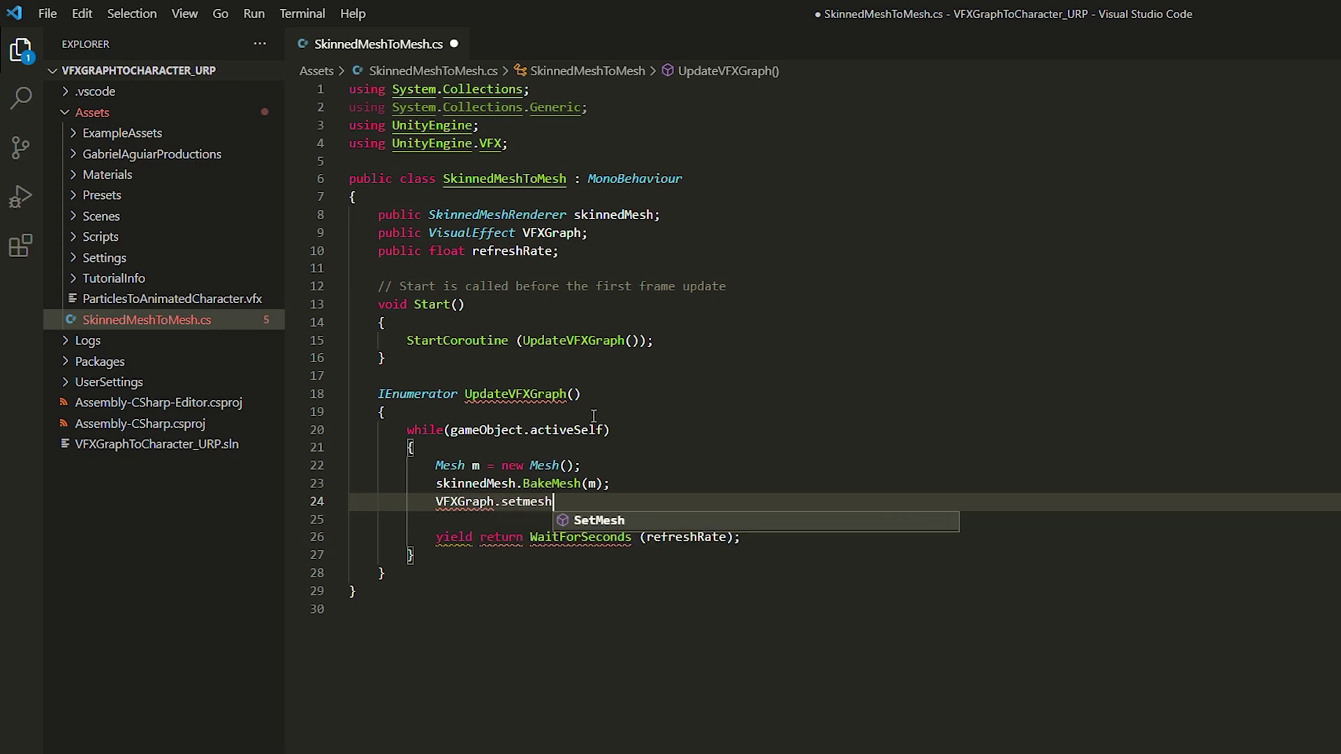
{"action": "key", "text": "Tab"}
{"action": "type", "text": "("}
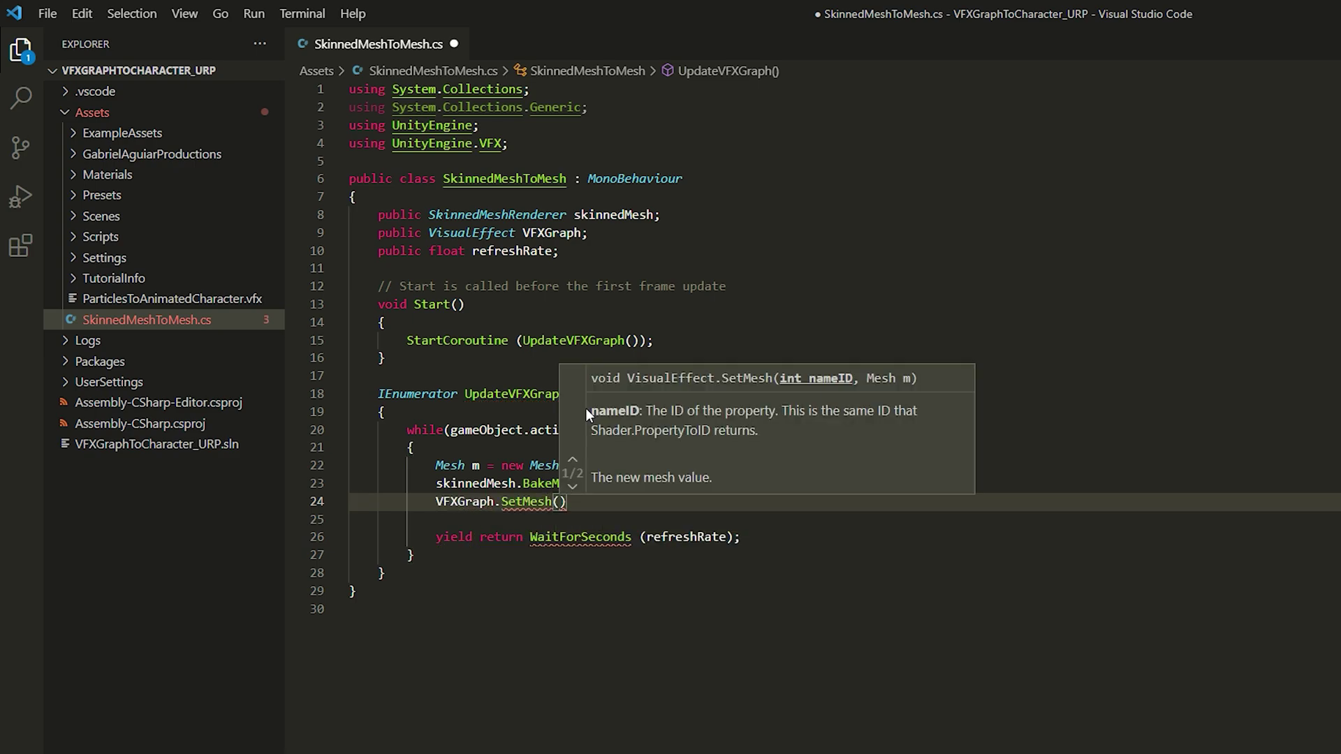
{"action": "type", "text": "\"Mesh\""}
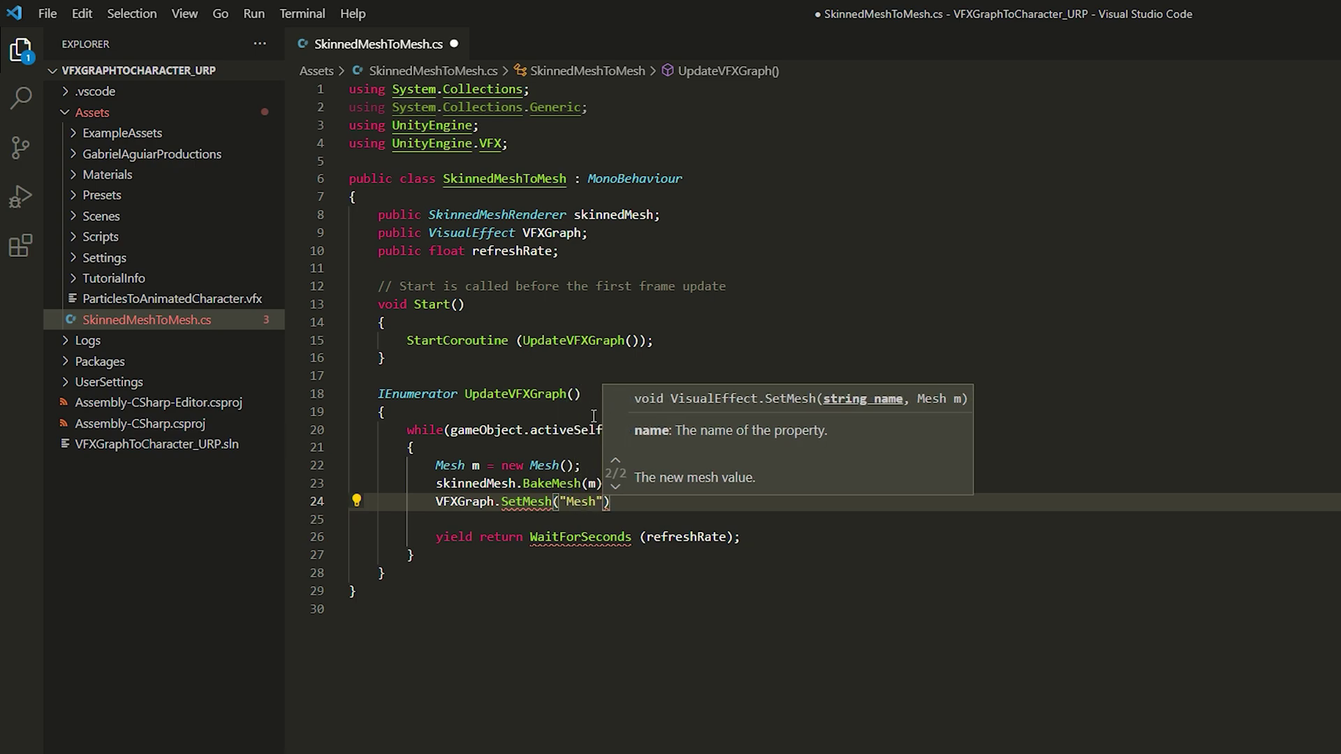
{"action": "type", "text": ", m);"}
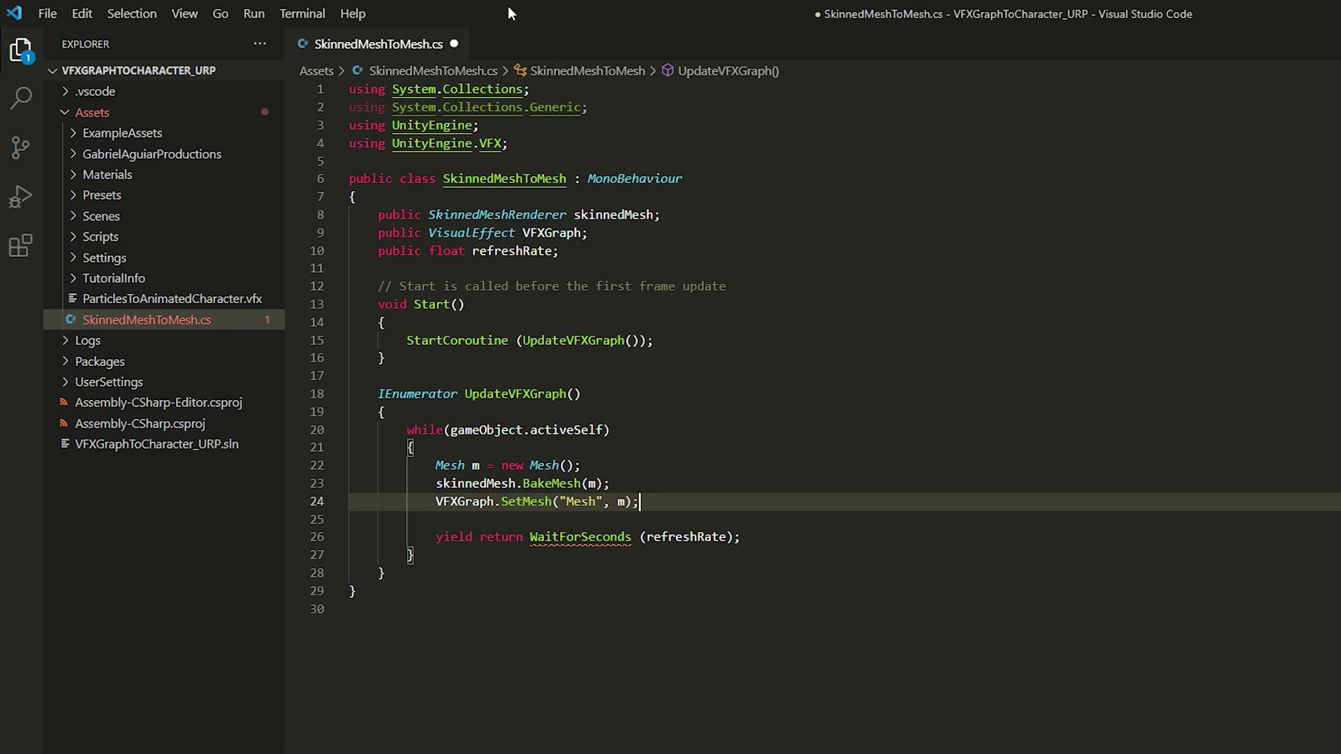
Insert the new keyword before WaitForSeconds in the yield statement and save the script
{"action": "left_click", "coordinate": [525, 536]}
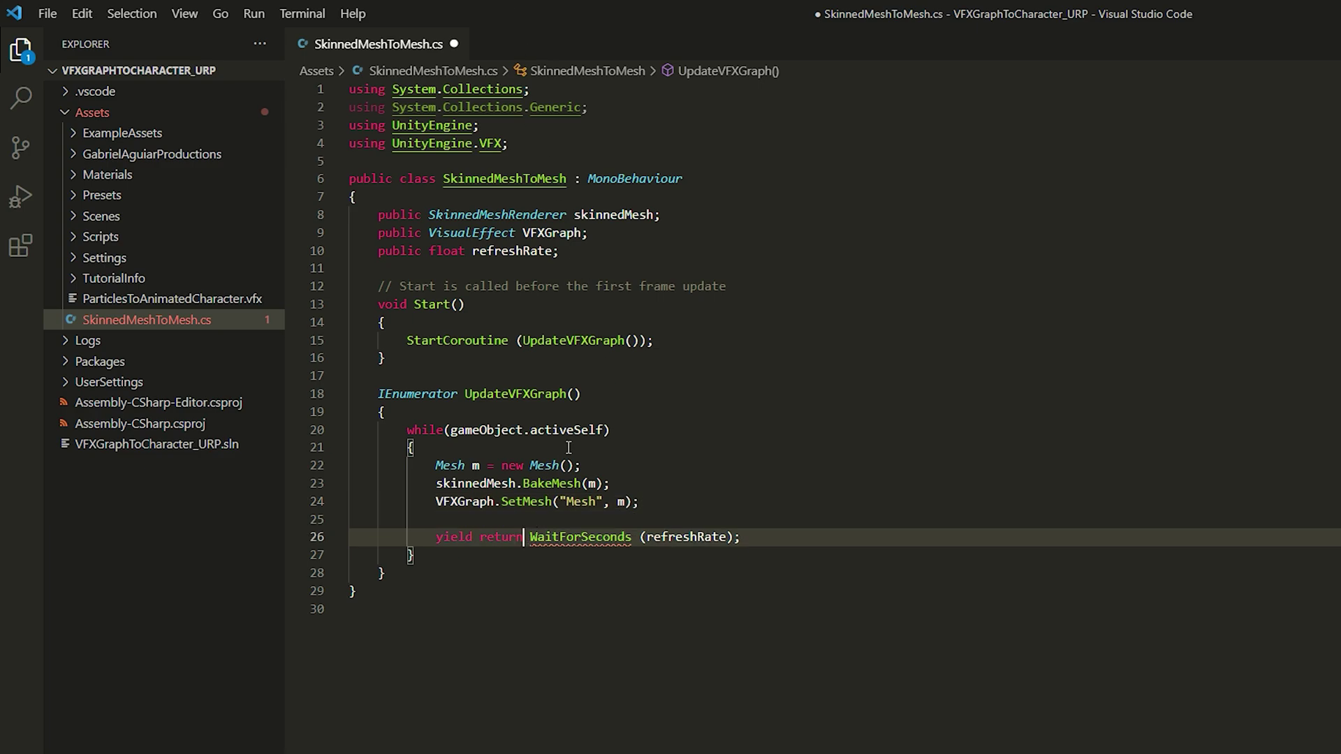
{"action": "type", "text": "new"}
{"action": "left_click", "coordinate": [569, 447]}
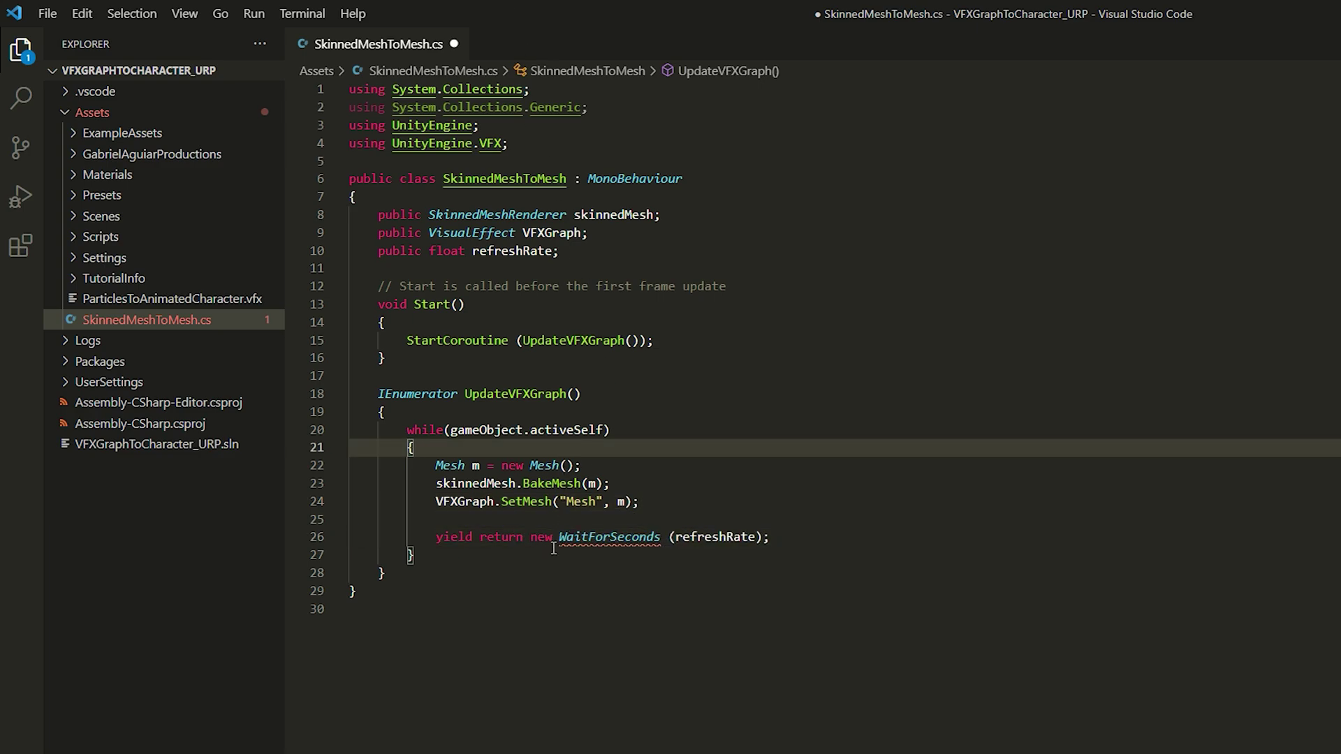
{"action": "key", "text": "ctrl+s"}
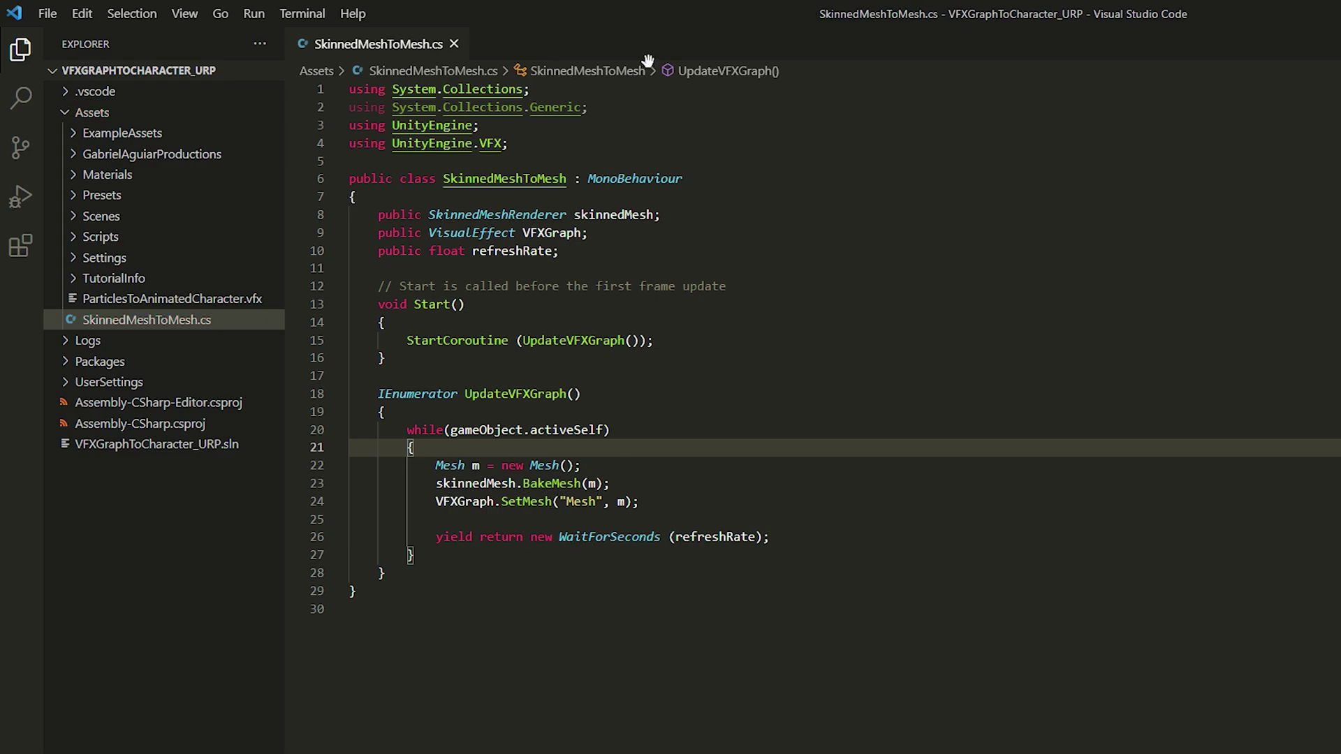
Uncover the Unity editor behind the script window and check the Mesh property's name in the VFX graph's blackboard
{"action": "left_click_drag", "start_coordinate": [644, 15], "coordinate": [1287, 595]}
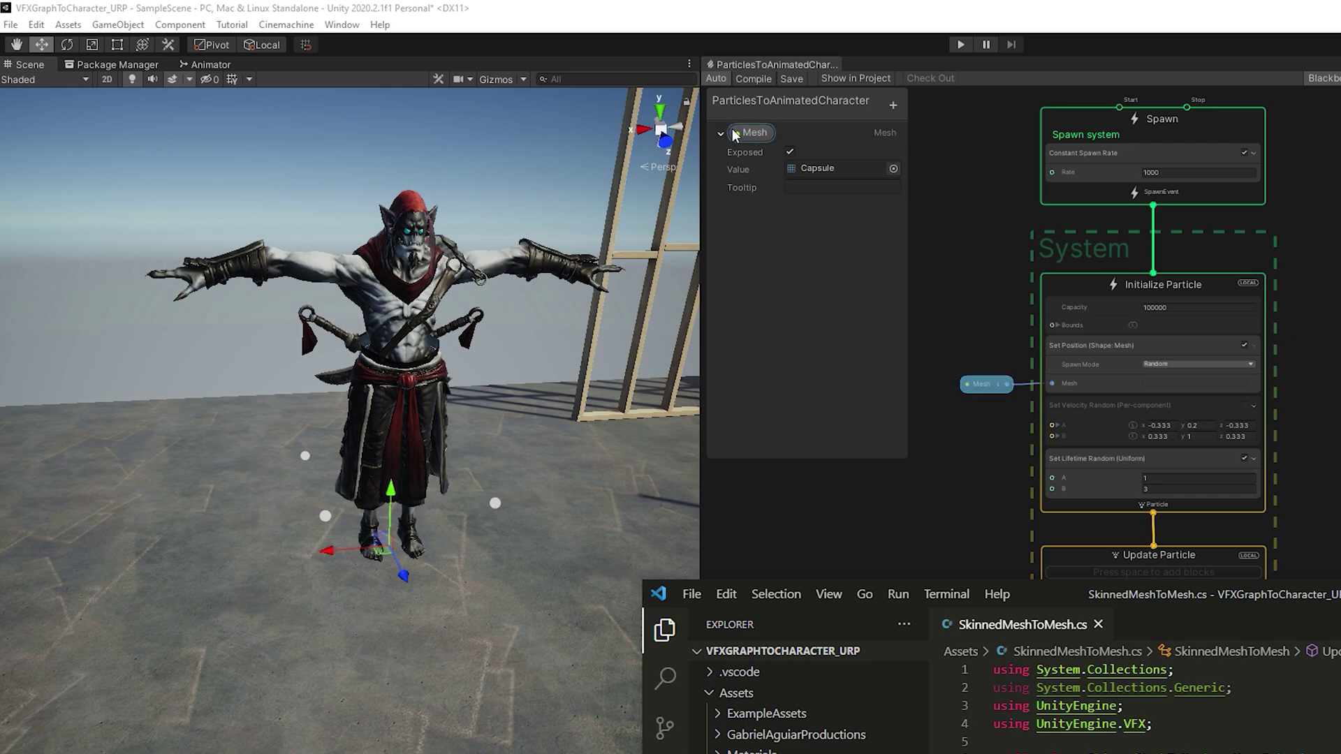
{"action": "left_click", "coordinate": [757, 136]}
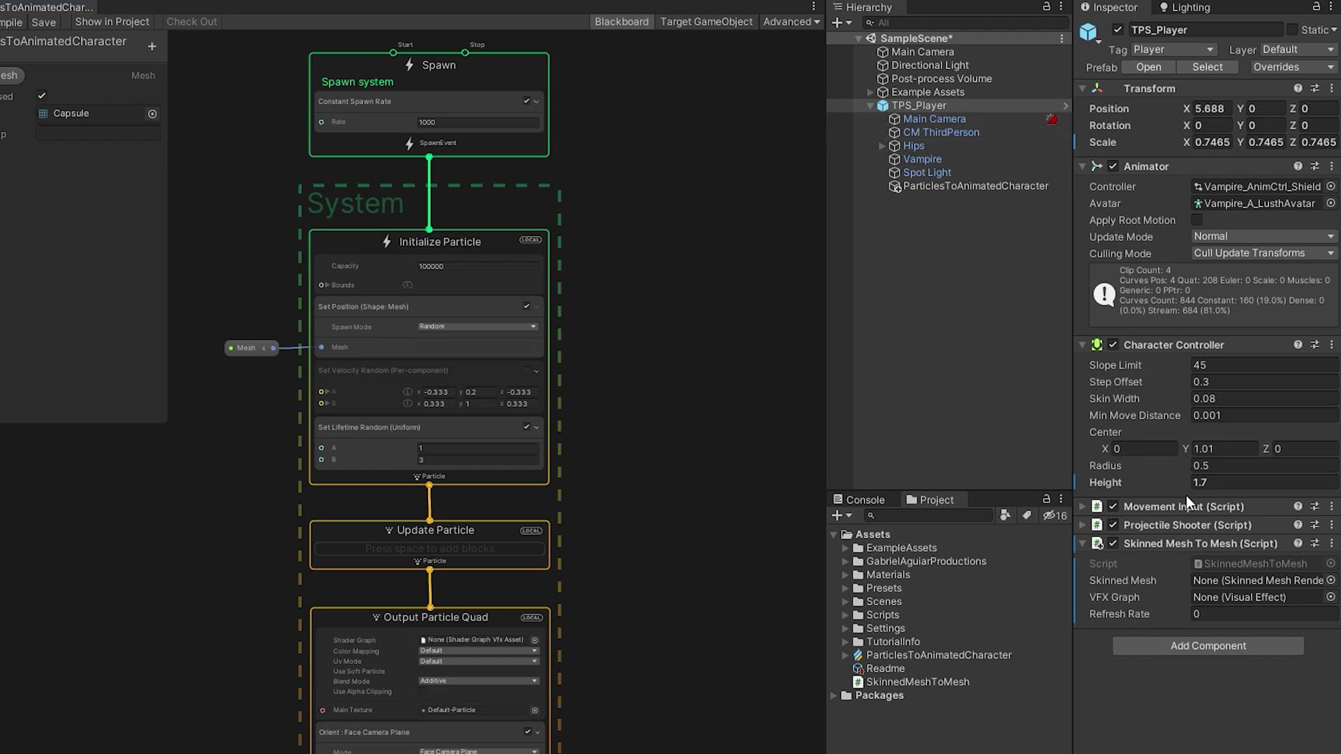
Assign Vampire as the Skinned Mesh and ParticlesToAnimatedCharacter as the VFX Graph in TPS_Player's Skinned Mesh To Mesh component
{"action": "left_click", "coordinate": [924, 159]}
{"action": "left_click_drag", "start_coordinate": [925, 159], "coordinate": [1209, 574]}
{"action": "left_click", "coordinate": [1328, 581]}
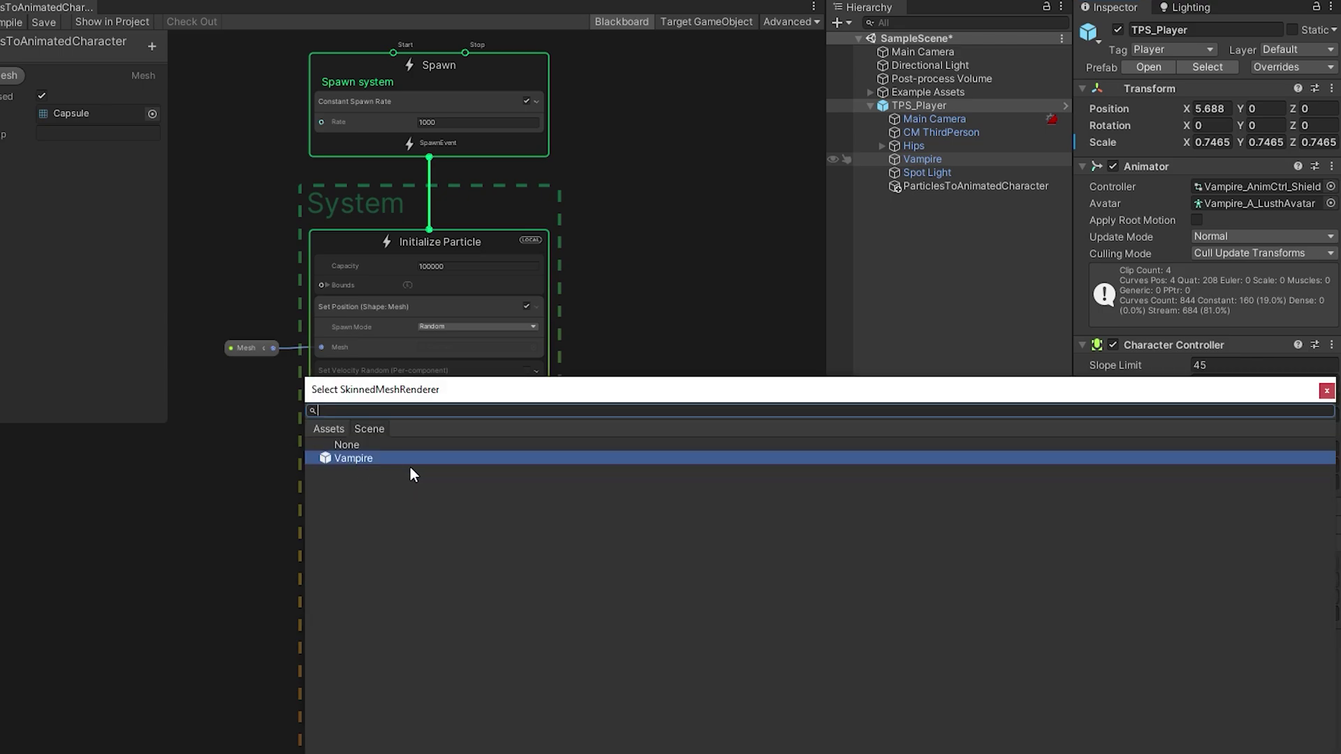
{"action": "double_click", "coordinate": [366, 462]}
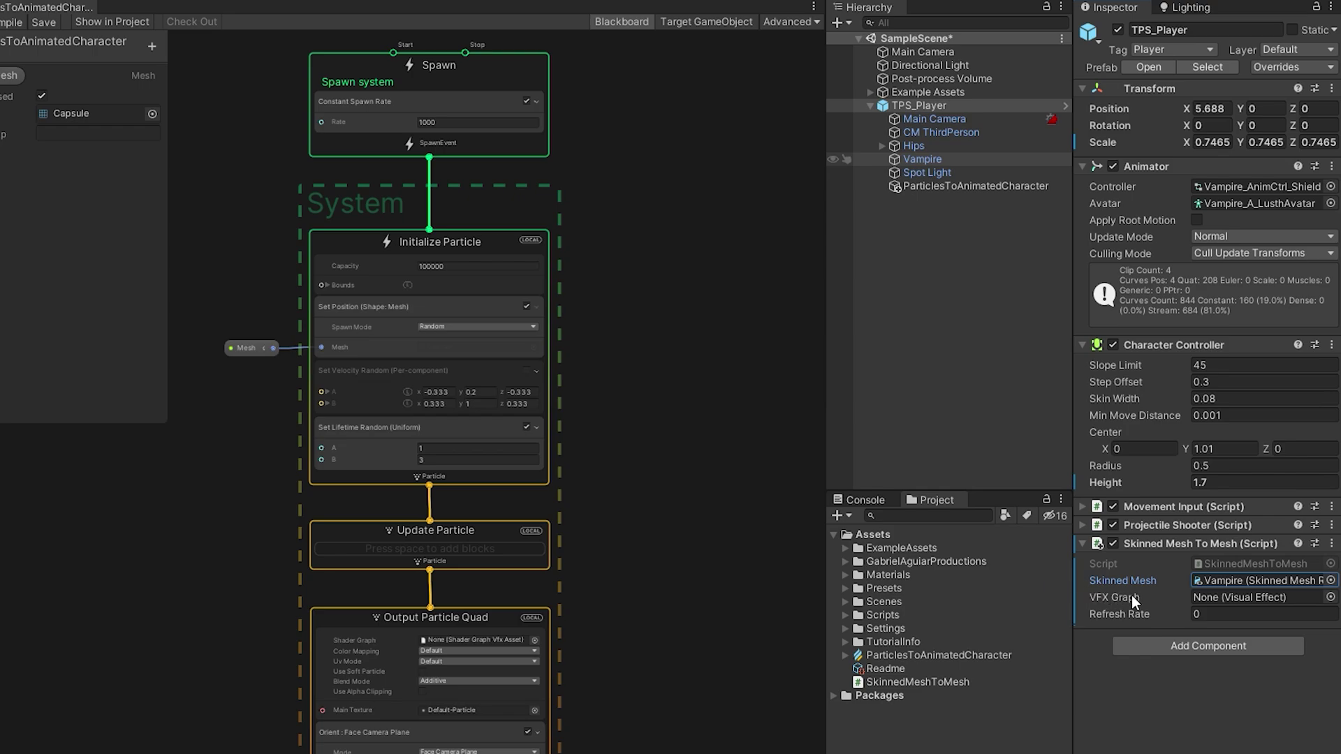
{"action": "left_click", "coordinate": [1330, 598]}
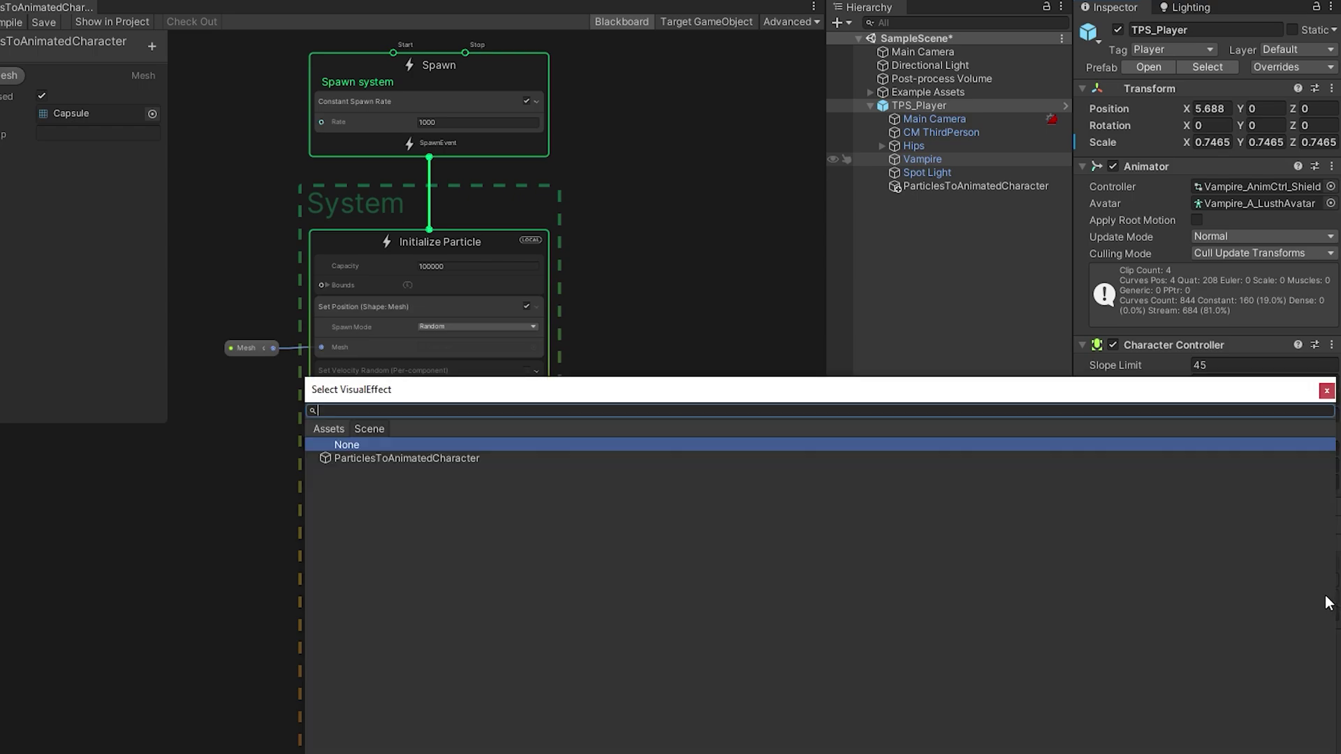
{"action": "left_click", "coordinate": [433, 460]}
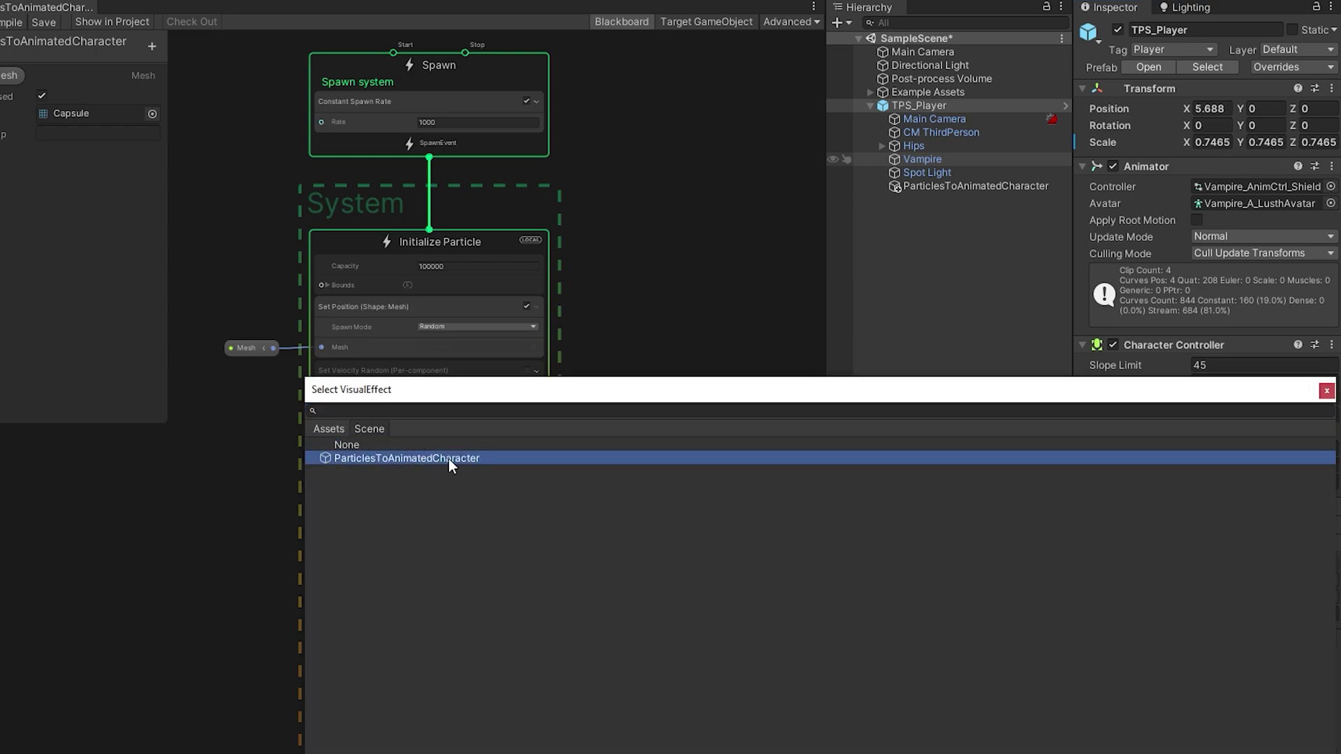
{"action": "double_click", "coordinate": [448, 458]}
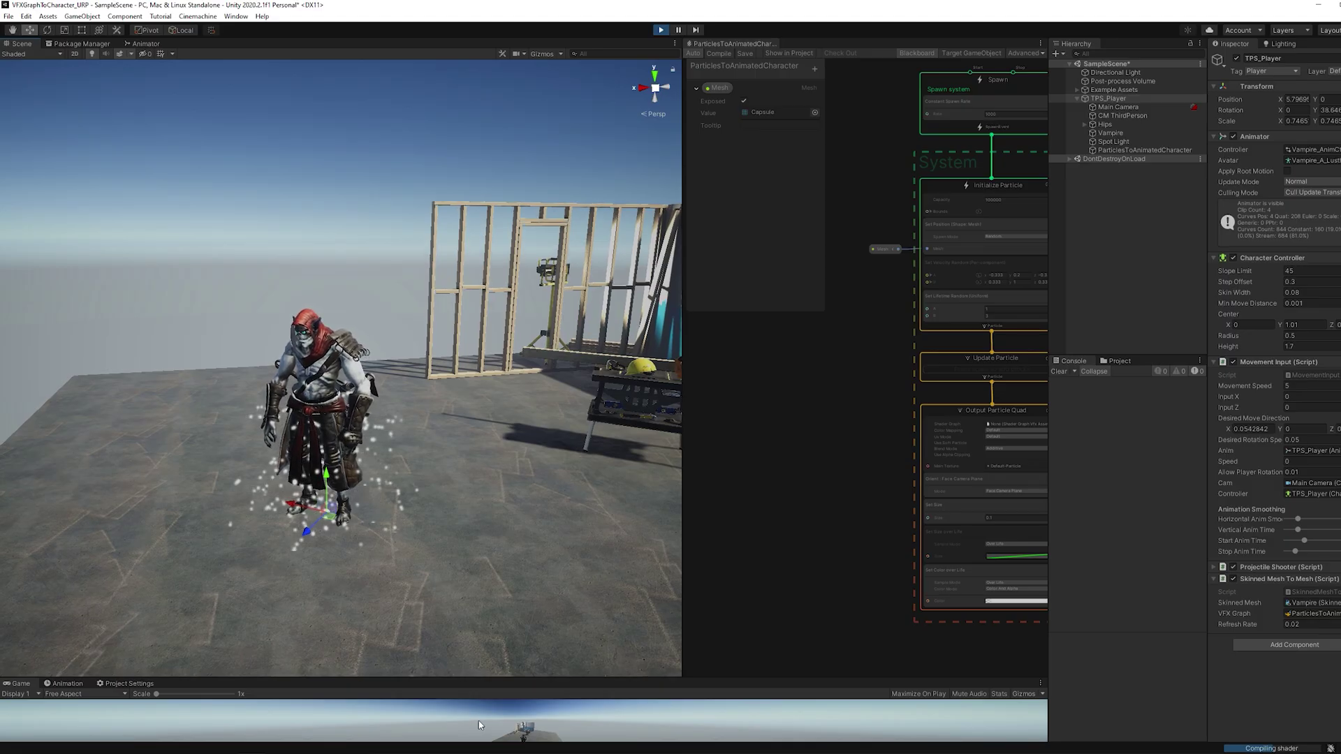
Move the character in Play mode to examine how the particles follow its mesh
{"action": "key", "text": "w"}
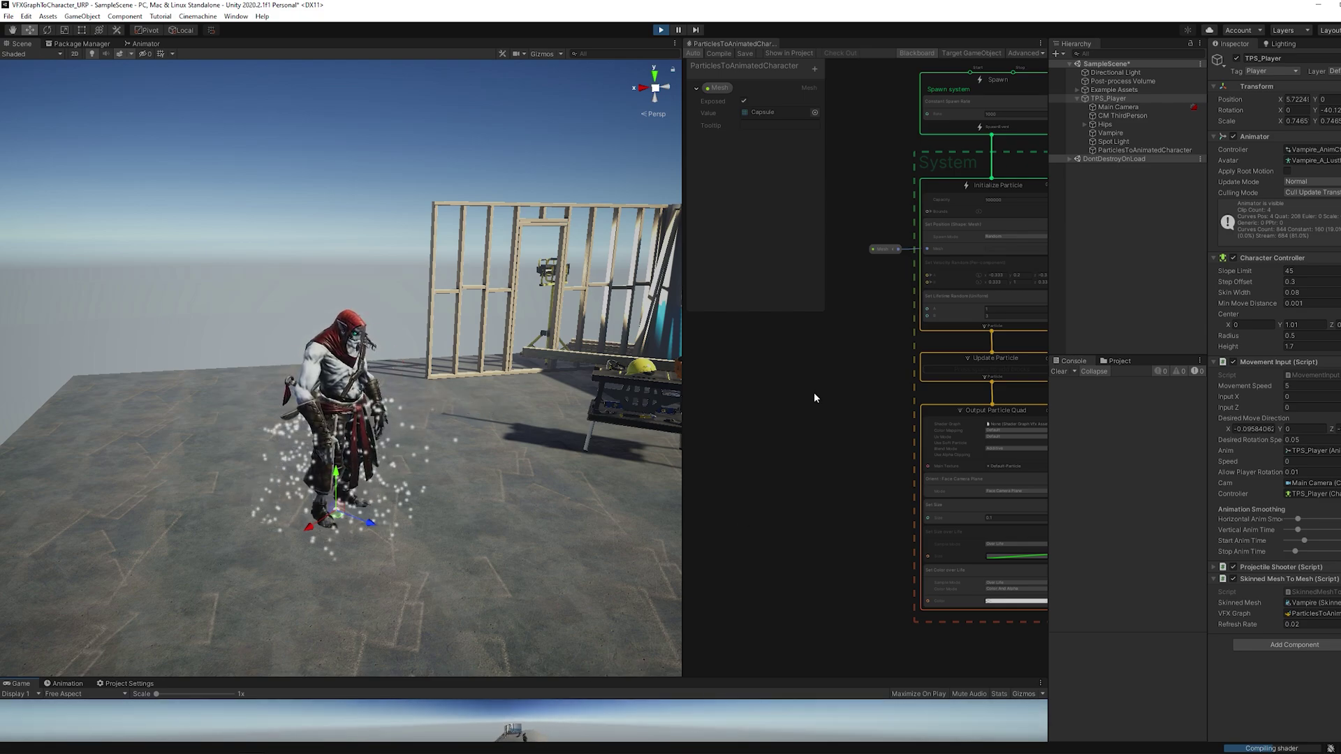
{"action": "middle_click_drag", "start_coordinate": [830, 360], "coordinate": [773, 373]}
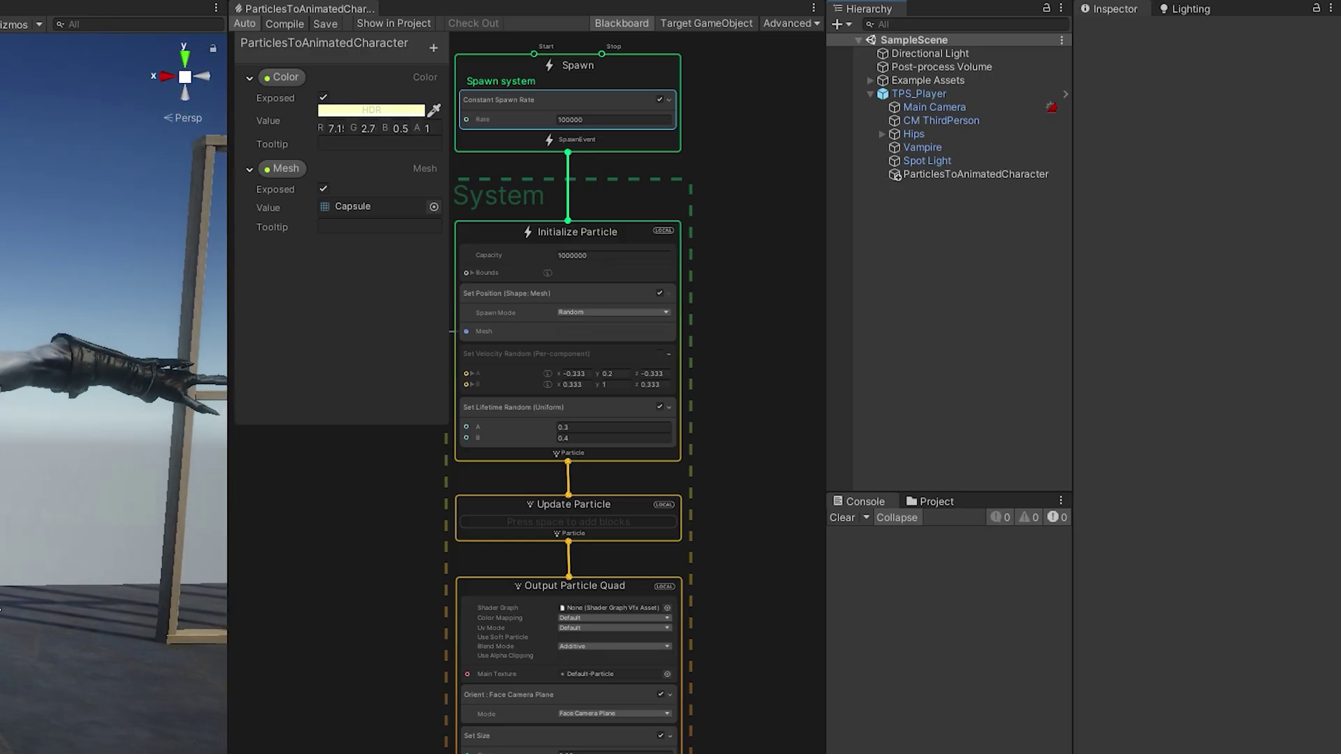
Set the scale of TPS_Player to 1 on the X, Y and Z axes
{"action": "left_click", "coordinate": [962, 93]}
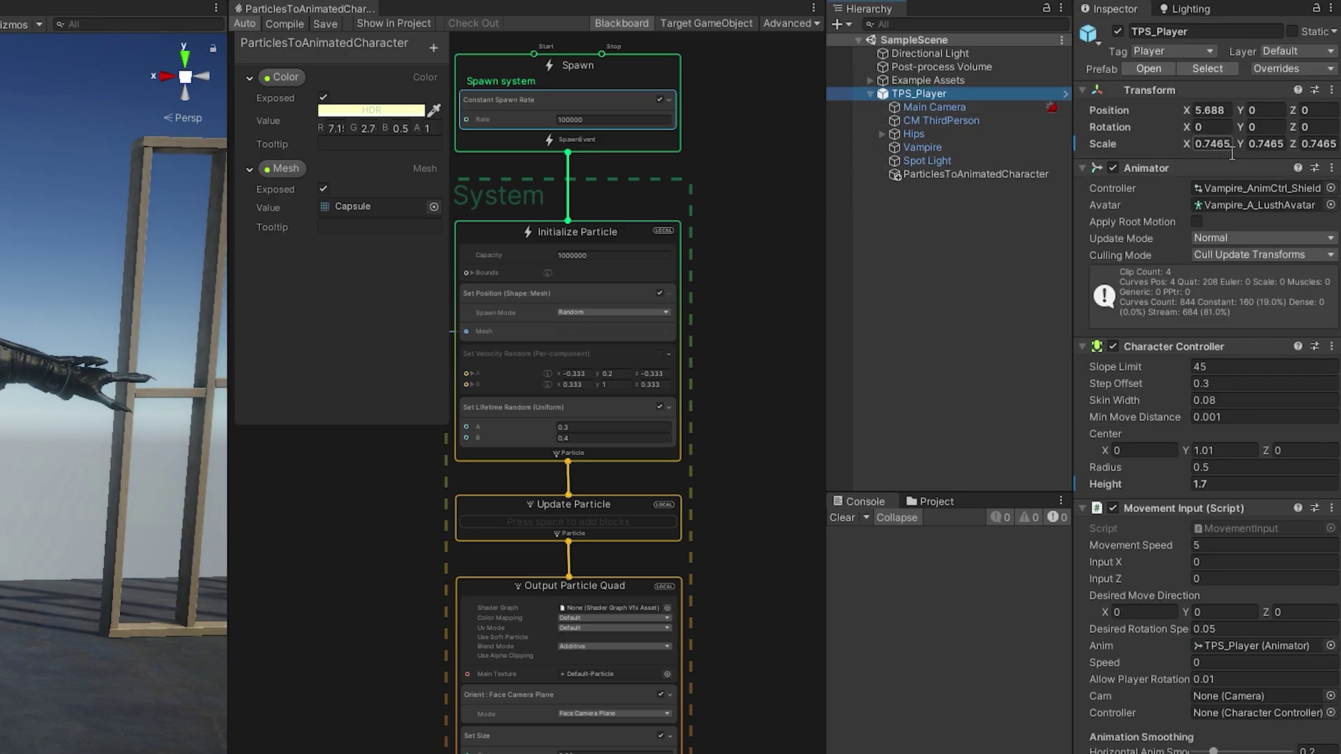
{"action": "type", "text": "1"}
{"action": "left_click", "coordinate": [1287, 153]}
{"action": "type", "text": "1"}
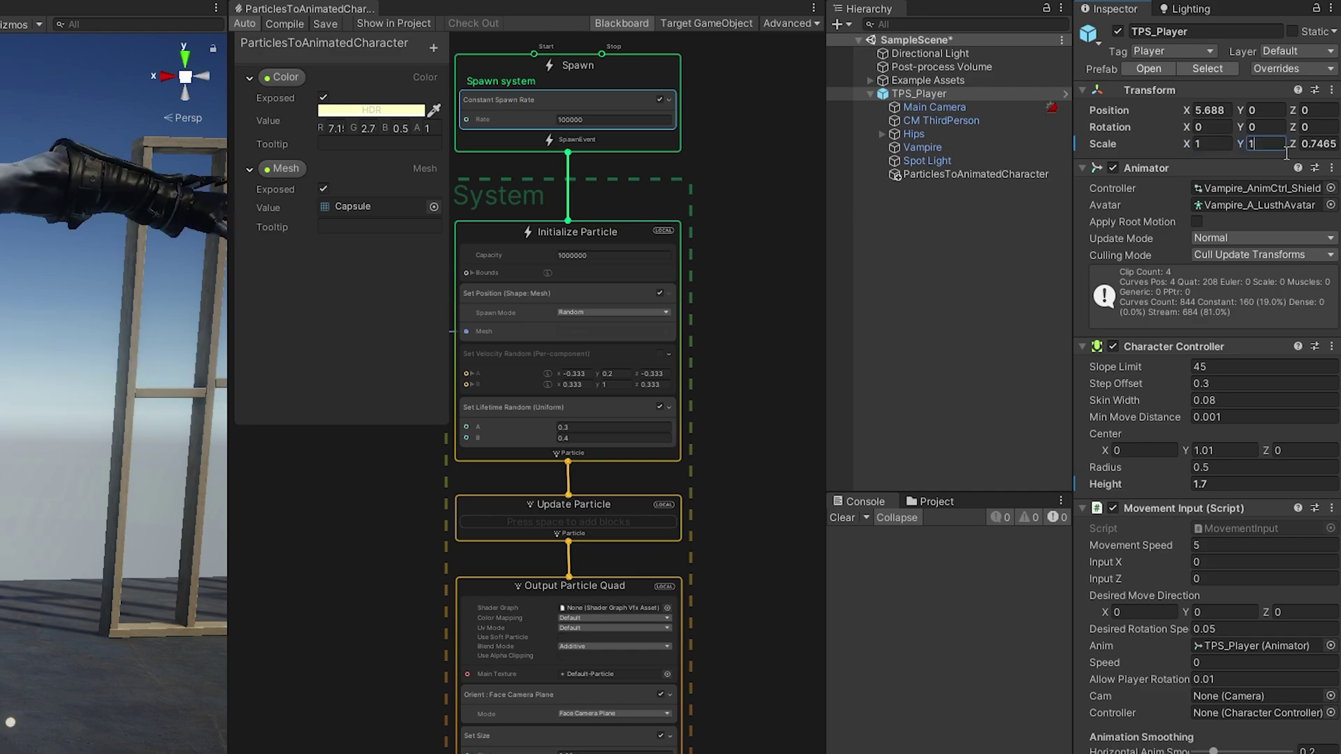
{"action": "left_click", "coordinate": [1322, 145]}
{"action": "type", "text": "1"}
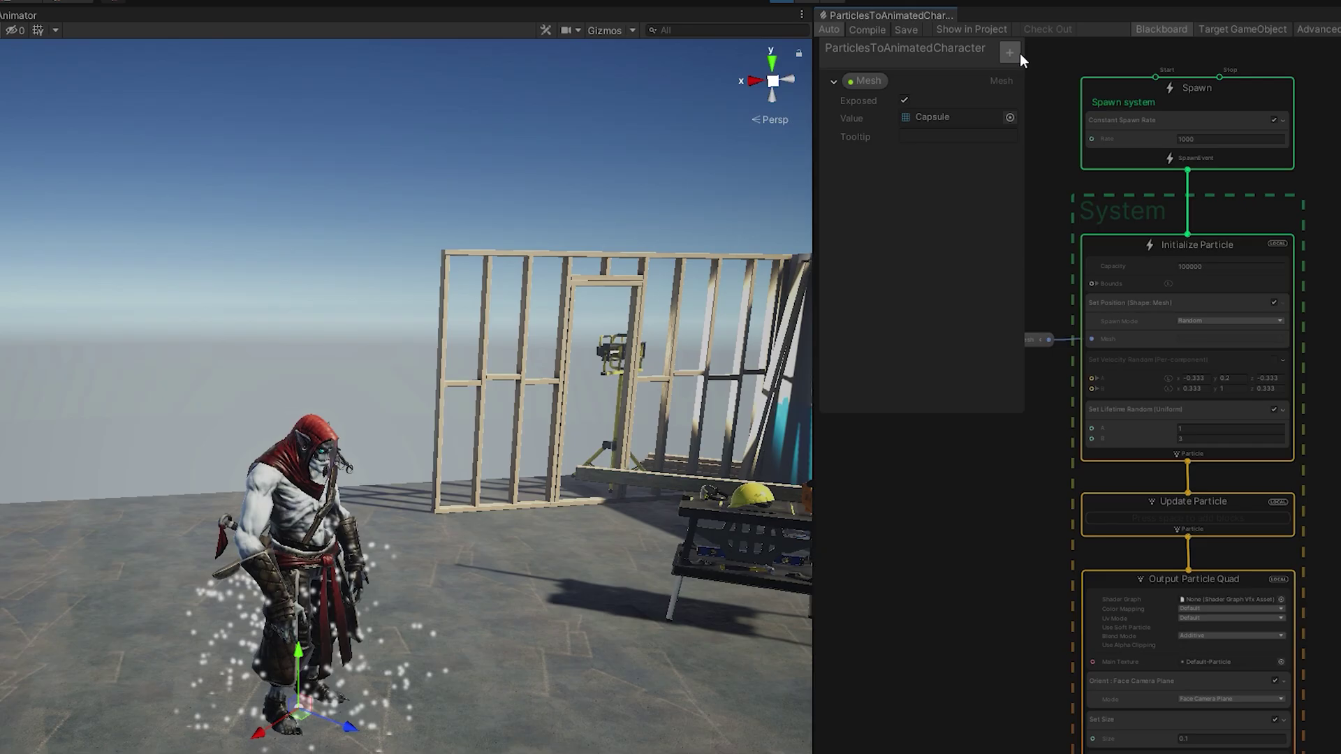
Add a color property named Color to the VFX graph's blackboard and place it above the Mesh property
{"action": "left_click", "coordinate": [1011, 53]}
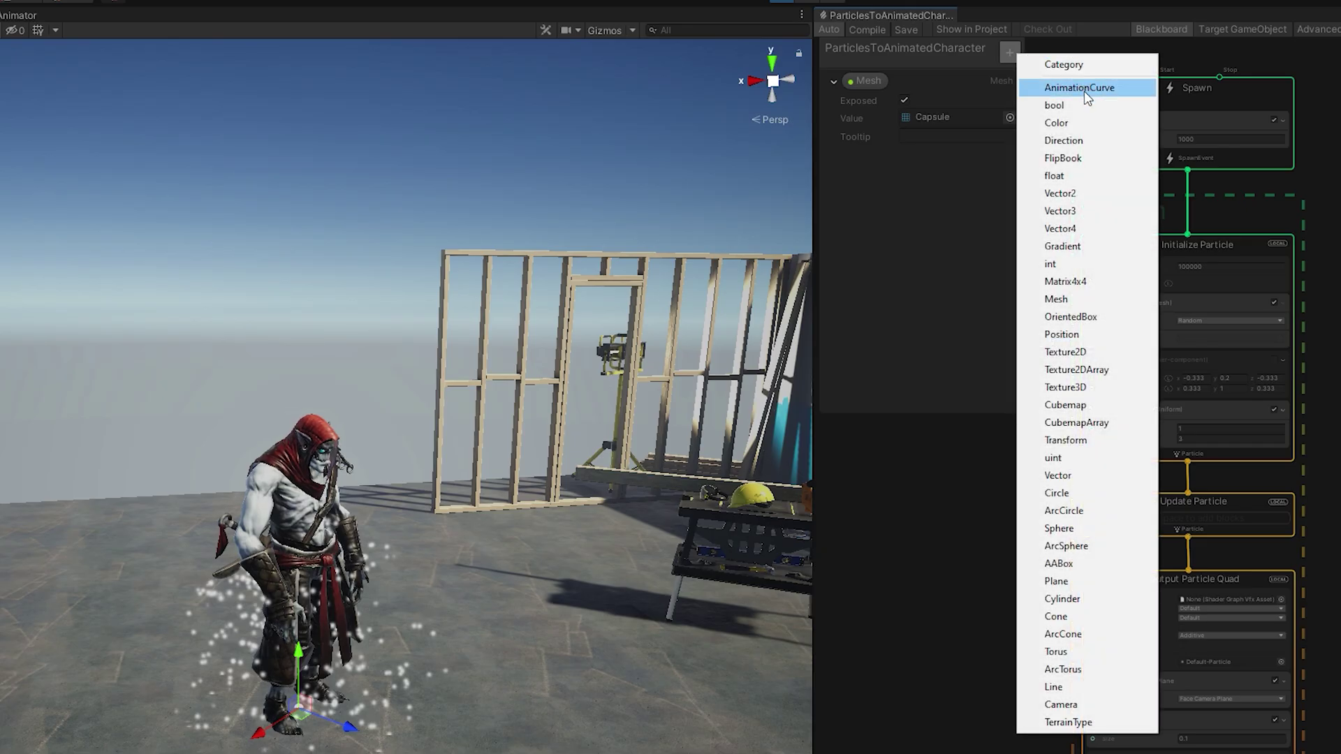
{"action": "left_click", "coordinate": [1072, 123]}
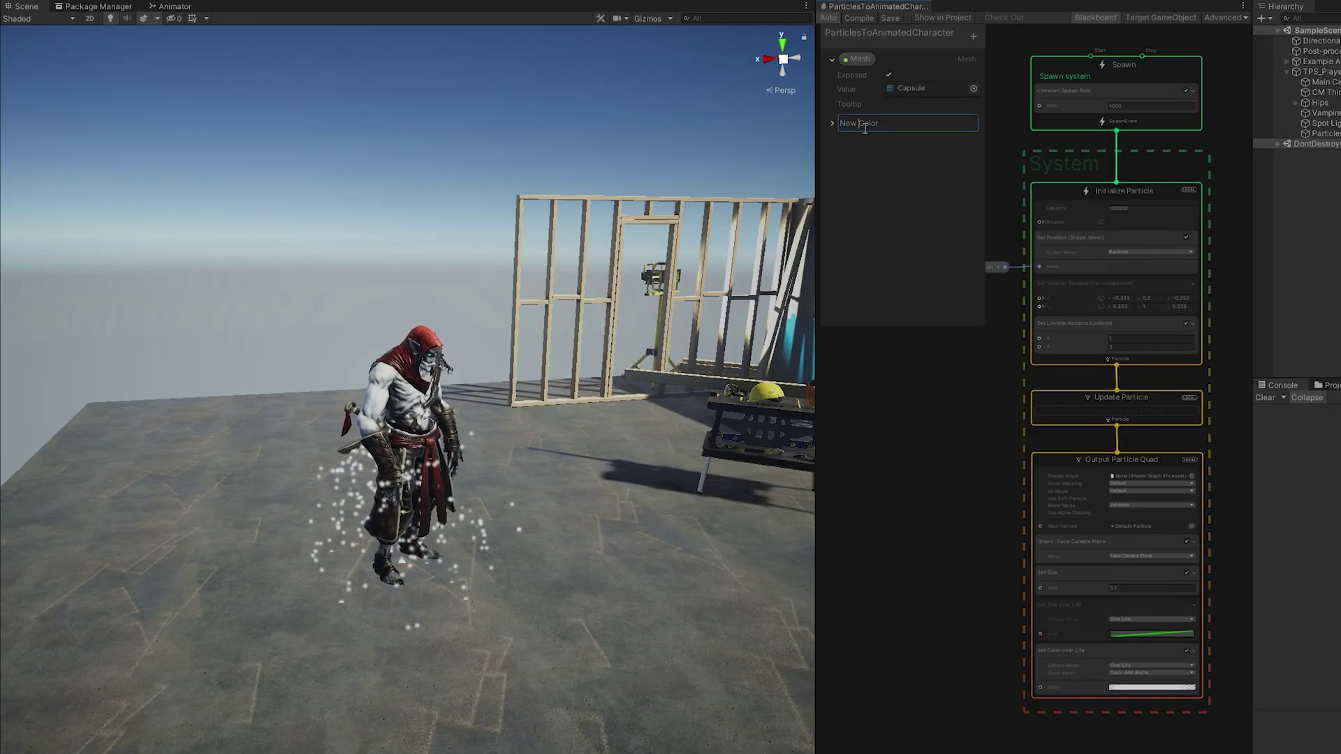
{"action": "key", "text": "BackSpace"}
{"action": "key", "text": "BackSpace"}
{"action": "key", "text": "BackSpace"}
{"action": "key", "text": "BackSpace"}
{"action": "key", "text": "Return"}
{"action": "left_click_drag", "start_coordinate": [858, 123], "coordinate": [859, 55]}
Set the Color property's HDR value to orange with hue 20, saturation 84, value 89, alpha 100 and intensity 5
{"action": "left_click", "coordinate": [832, 60]}
{"action": "left_click", "coordinate": [907, 84]}
{"action": "left_click", "coordinate": [983, 159]}
{"action": "left_click", "coordinate": [1017, 166]}
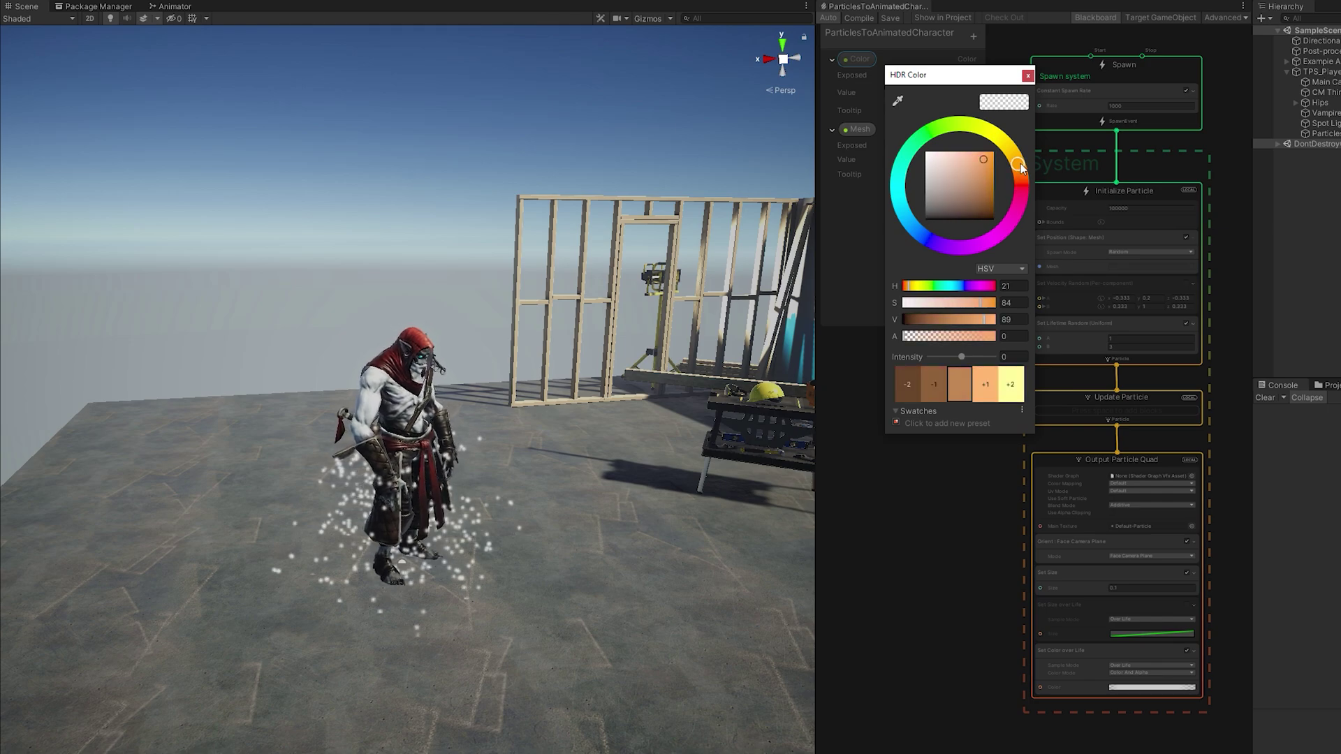
{"action": "left_click_drag", "start_coordinate": [932, 336], "coordinate": [1003, 335]}
{"action": "left_click", "coordinate": [1013, 357]}
{"action": "type", "text": "5"}
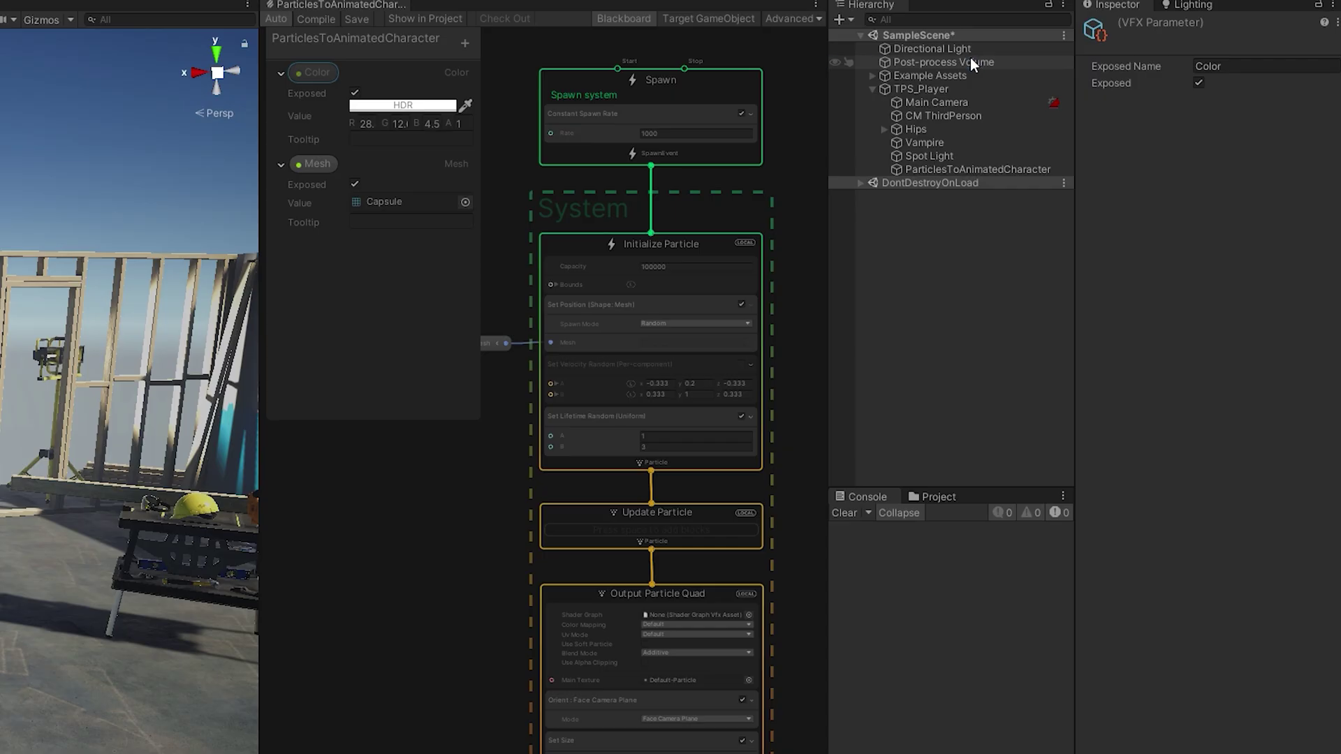
Set the Bloom threshold to 0.8 and the Bloom intensity to 2 on the Post-process Volume
{"action": "left_click", "coordinate": [1321, 51]}
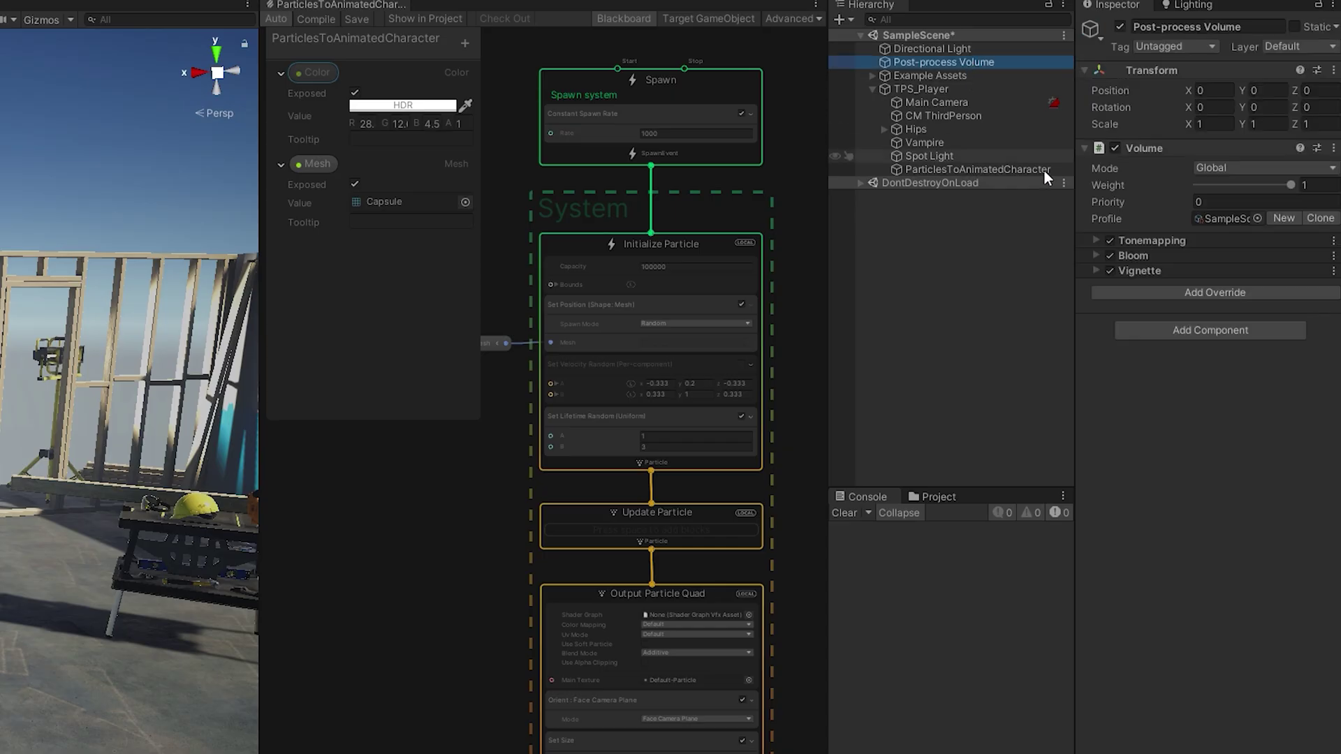
{"action": "left_click", "coordinate": [1094, 255]}
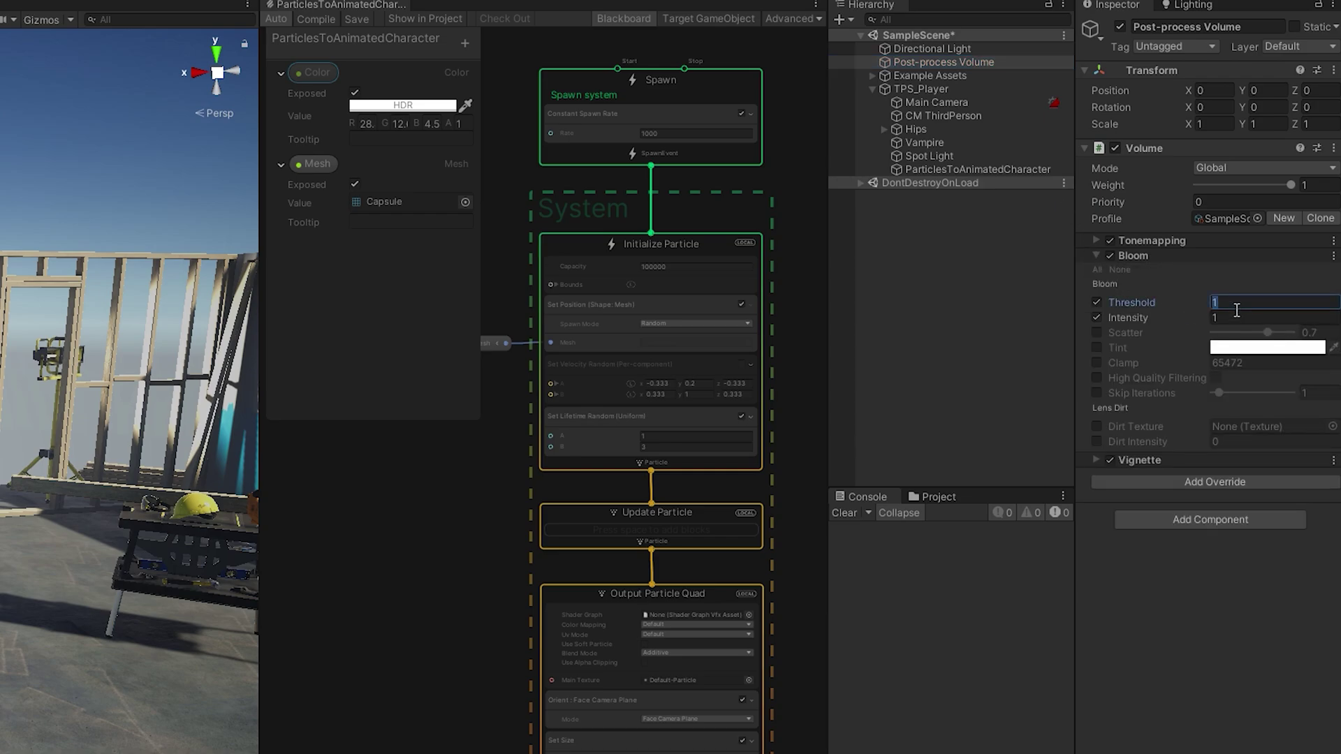
{"action": "type", "text": "0.82"}
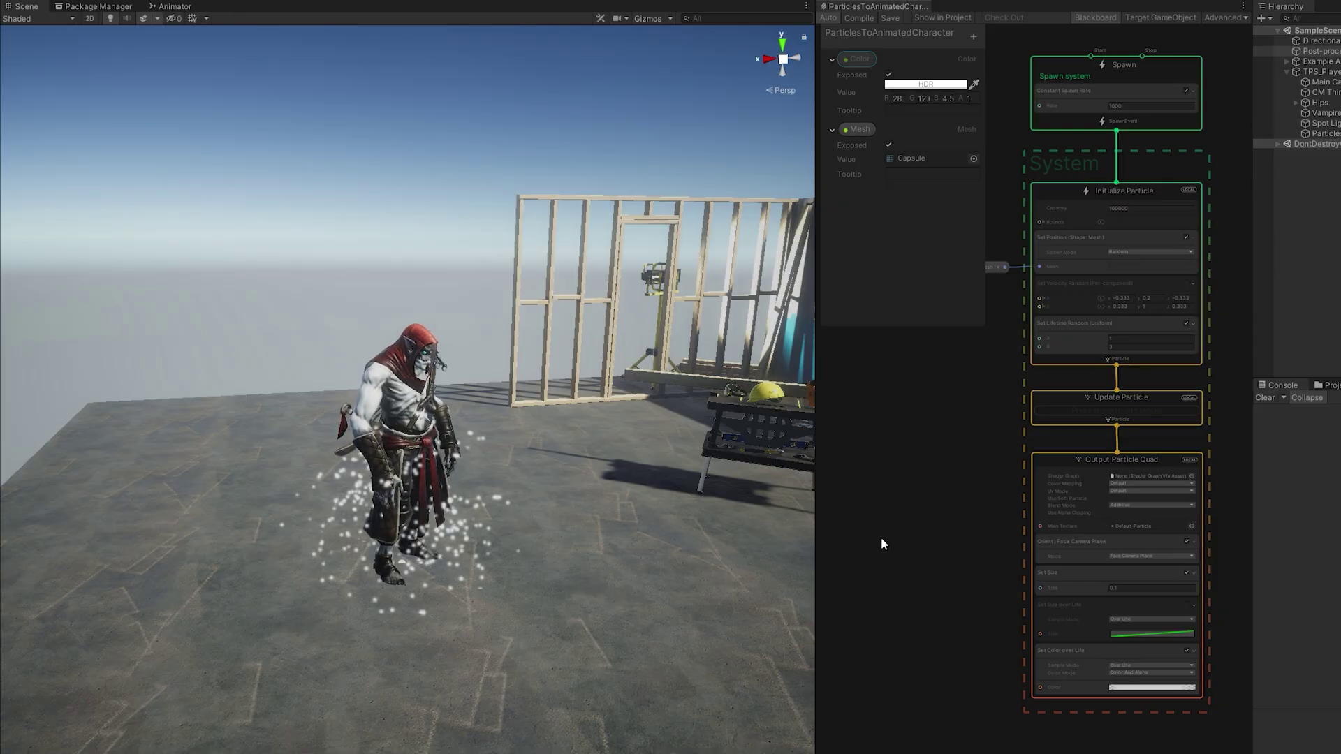
Add a Set Color block to the Output Particle Quad context, placed directly above Set Color over Life
{"action": "scroll", "coordinate": [943, 541], "scroll_direction": "up", "scroll_amount": 3}
{"action": "scroll", "coordinate": [1078, 547], "scroll_direction": "up", "scroll_amount": 3}
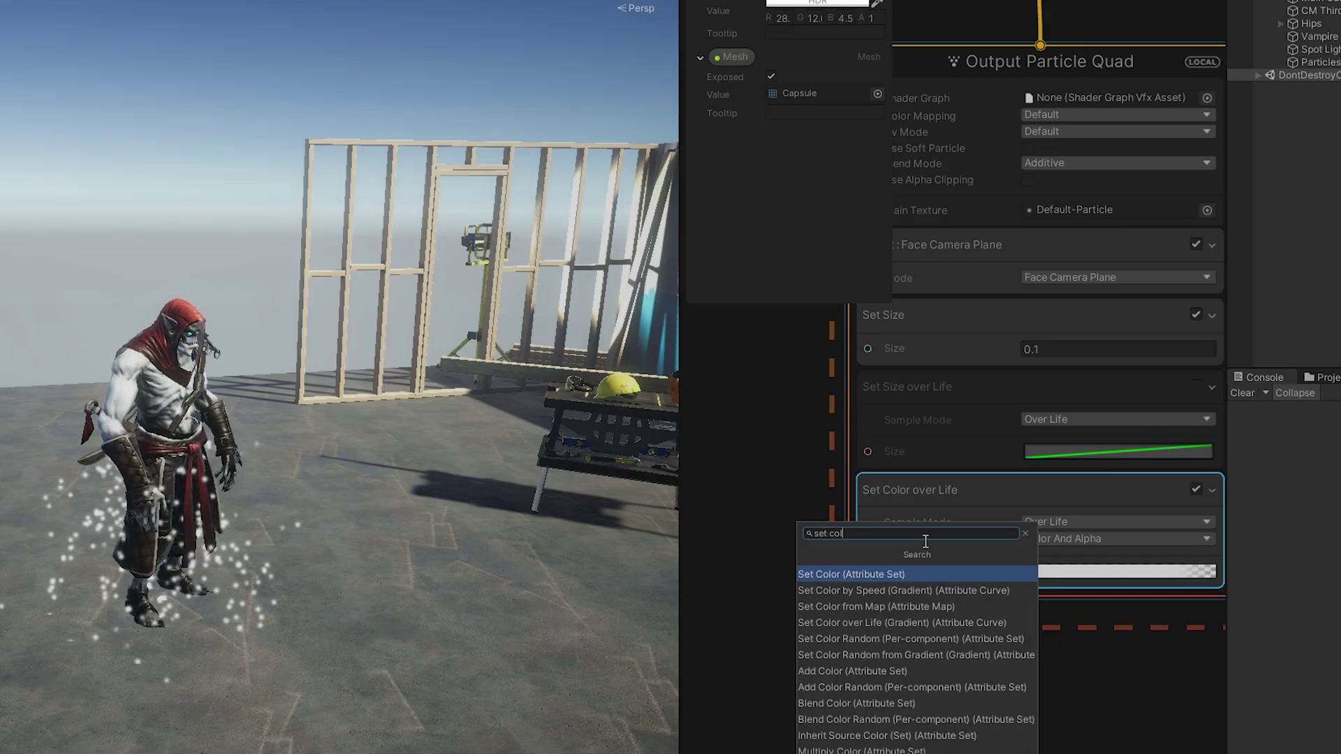
{"action": "key", "text": "Return"}
{"action": "left_click_drag", "start_coordinate": [923, 609], "coordinate": [931, 509]}
{"action": "left_click", "coordinate": [860, 661]}
{"action": "middle_click_drag", "start_coordinate": [860, 661], "coordinate": [816, 648]}
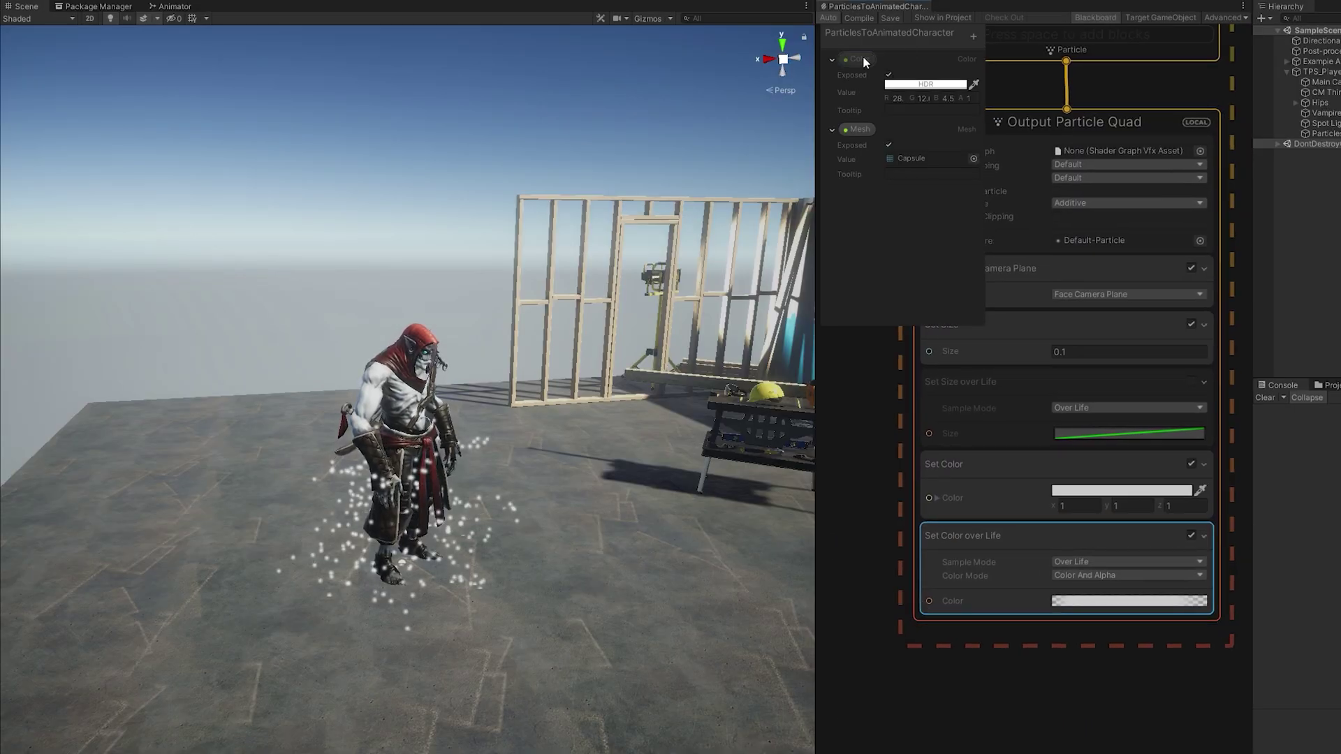
Place the Color property from the blackboard in the graph and connect it to the Set Color block's Color input
{"action": "left_click_drag", "start_coordinate": [861, 57], "coordinate": [855, 466]}
{"action": "middle_click_drag", "start_coordinate": [851, 475], "coordinate": [909, 469]}
{"action": "left_click_drag", "start_coordinate": [930, 451], "coordinate": [895, 484]}
Set the color composition of the Set Color over Life block to Multiply
{"action": "middle_click_drag", "start_coordinate": [903, 595], "coordinate": [810, 574]}
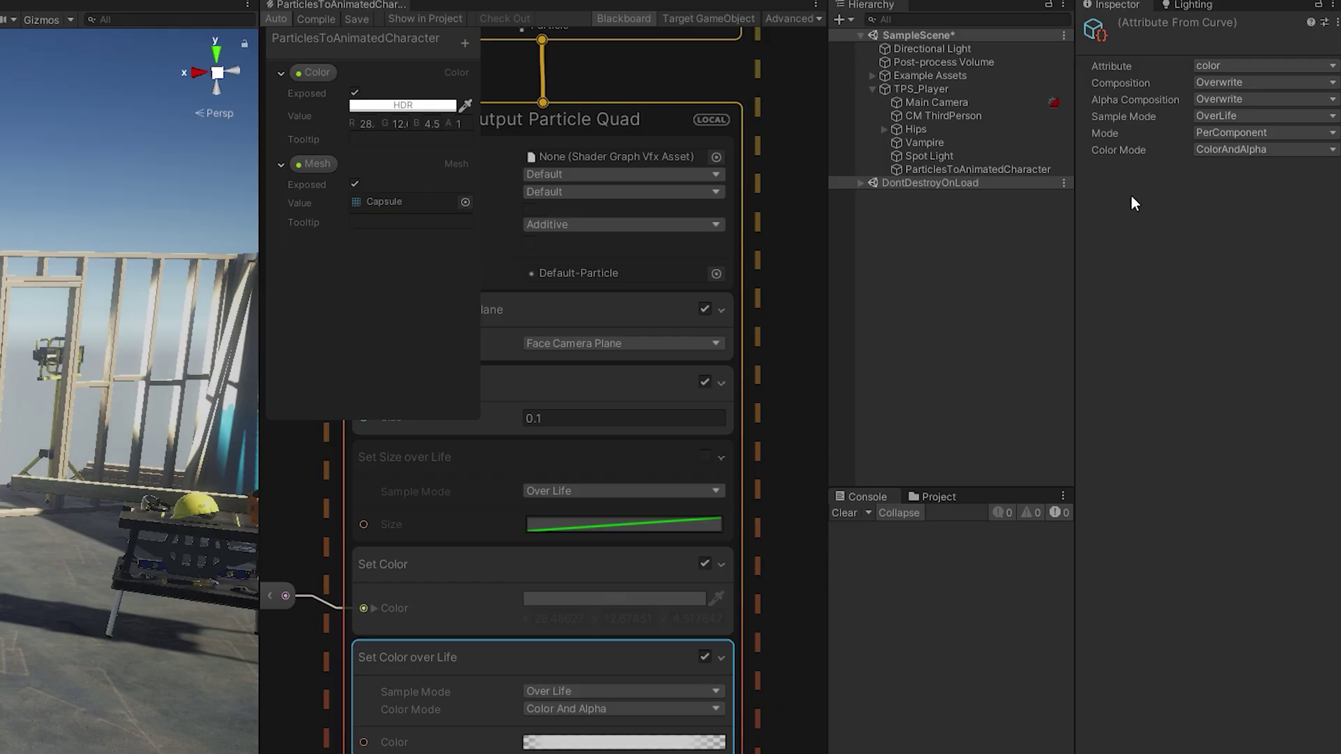
{"action": "left_click", "coordinate": [1212, 84]}
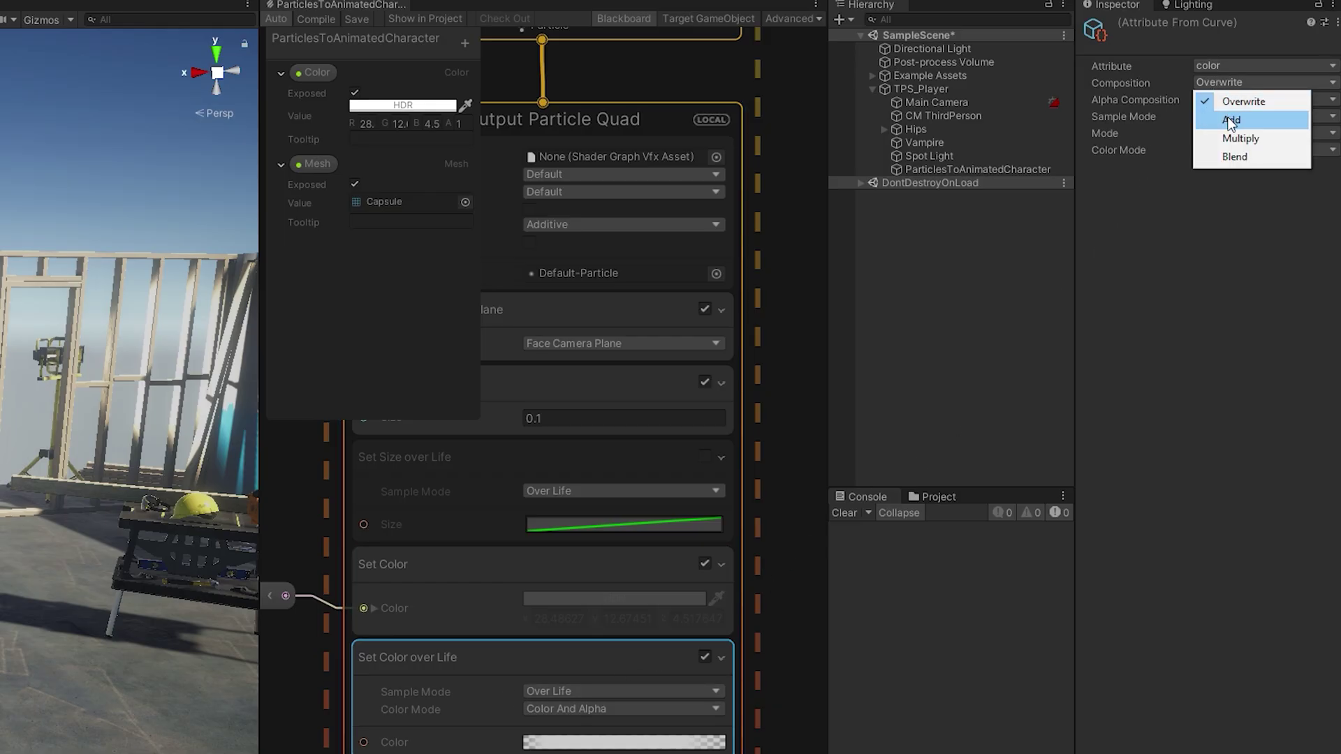
{"action": "left_click", "coordinate": [1227, 141]}
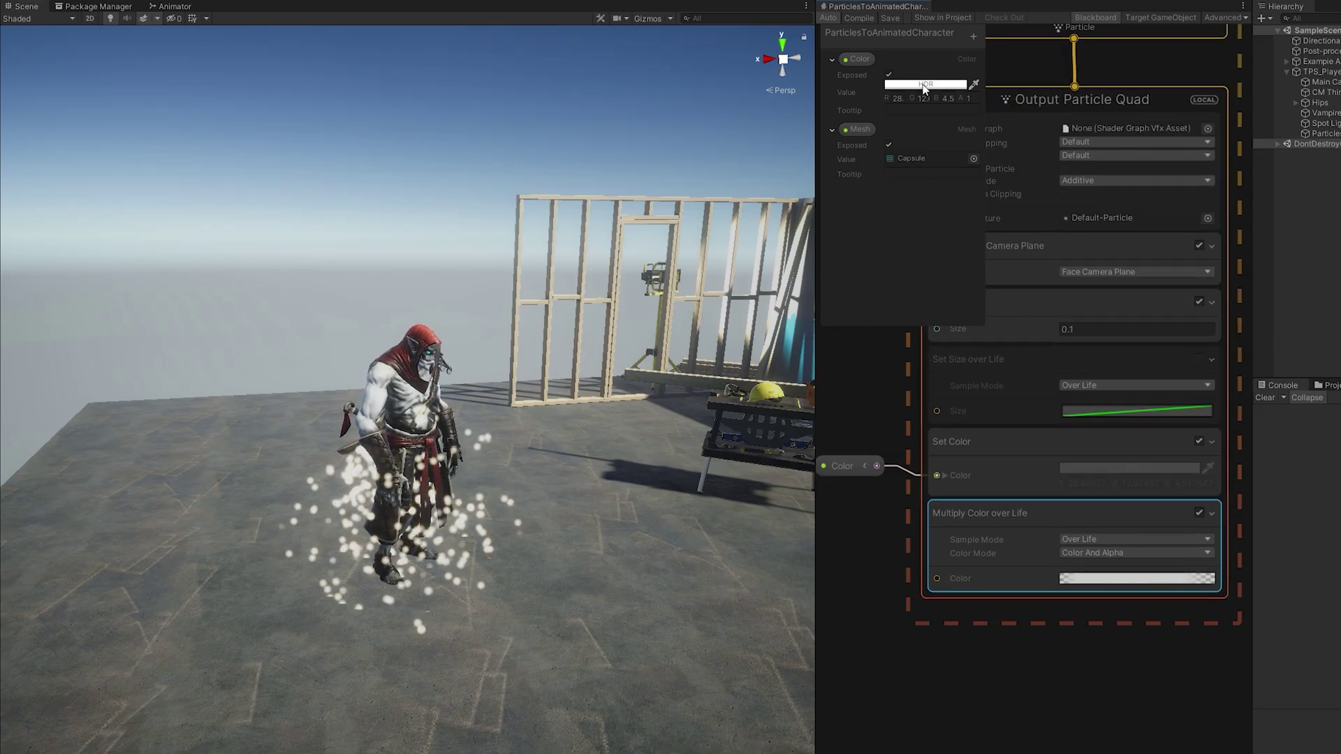
Adjust the Color property's HDR value to saturation 93, value 89 and an intensity of about 3
{"action": "left_click", "coordinate": [924, 84]}
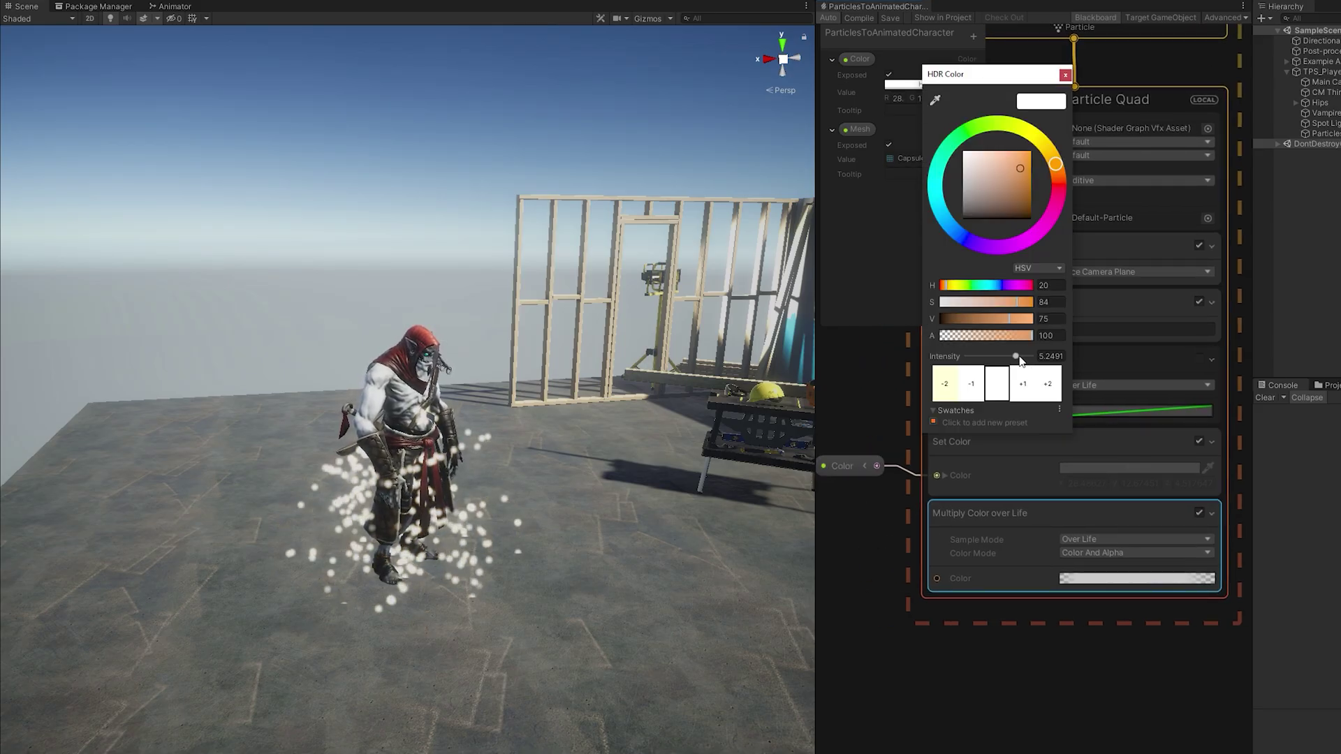
{"action": "left_click_drag", "start_coordinate": [1013, 358], "coordinate": [1008, 357]}
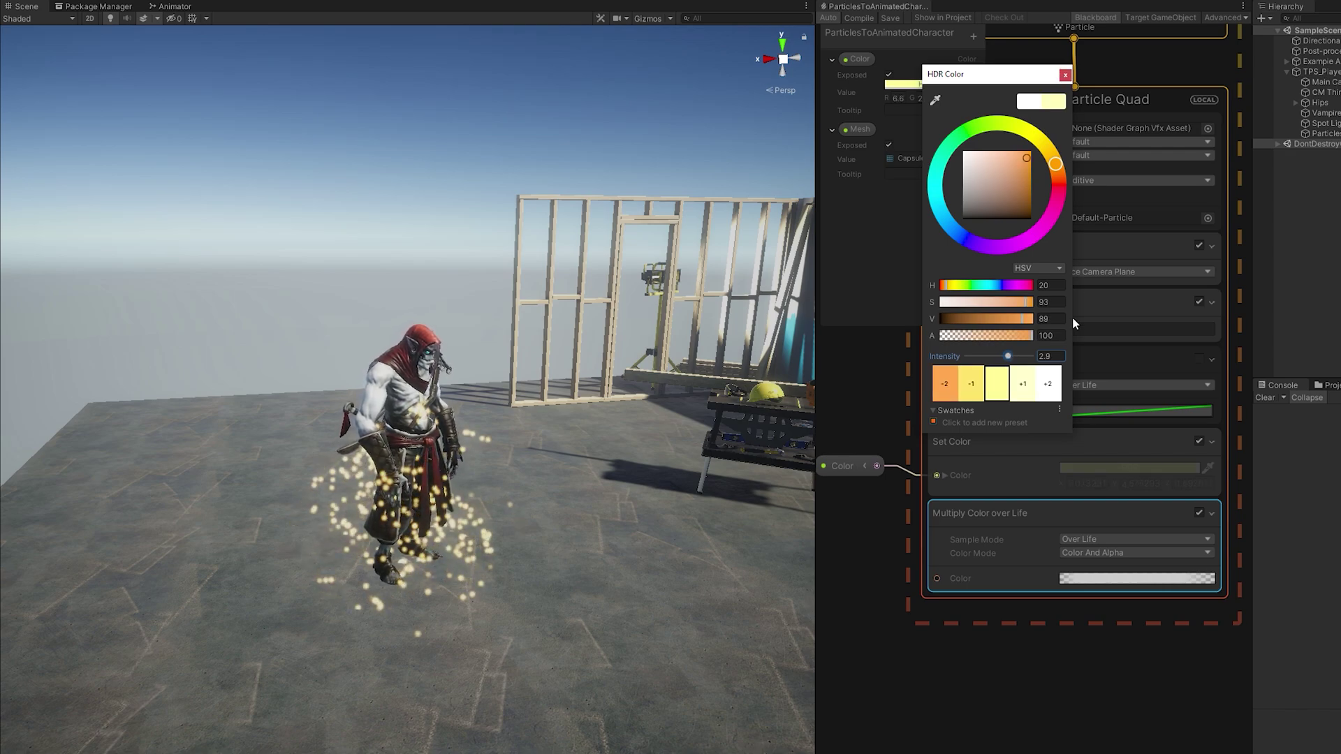
{"action": "left_click", "coordinate": [1065, 75]}
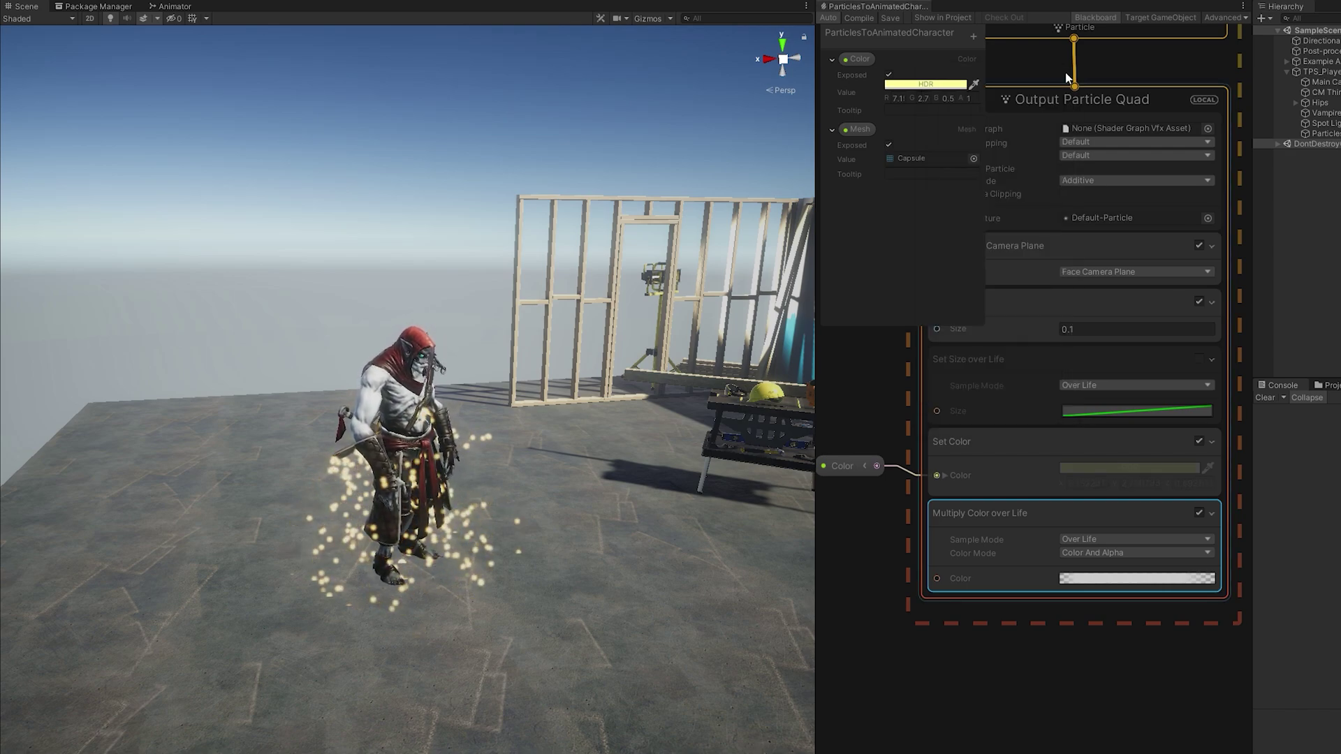
Set the particle size in the Output Particle Quad's Set Size block to 0.03
{"action": "middle_click_drag", "start_coordinate": [932, 595], "coordinate": [937, 611]}
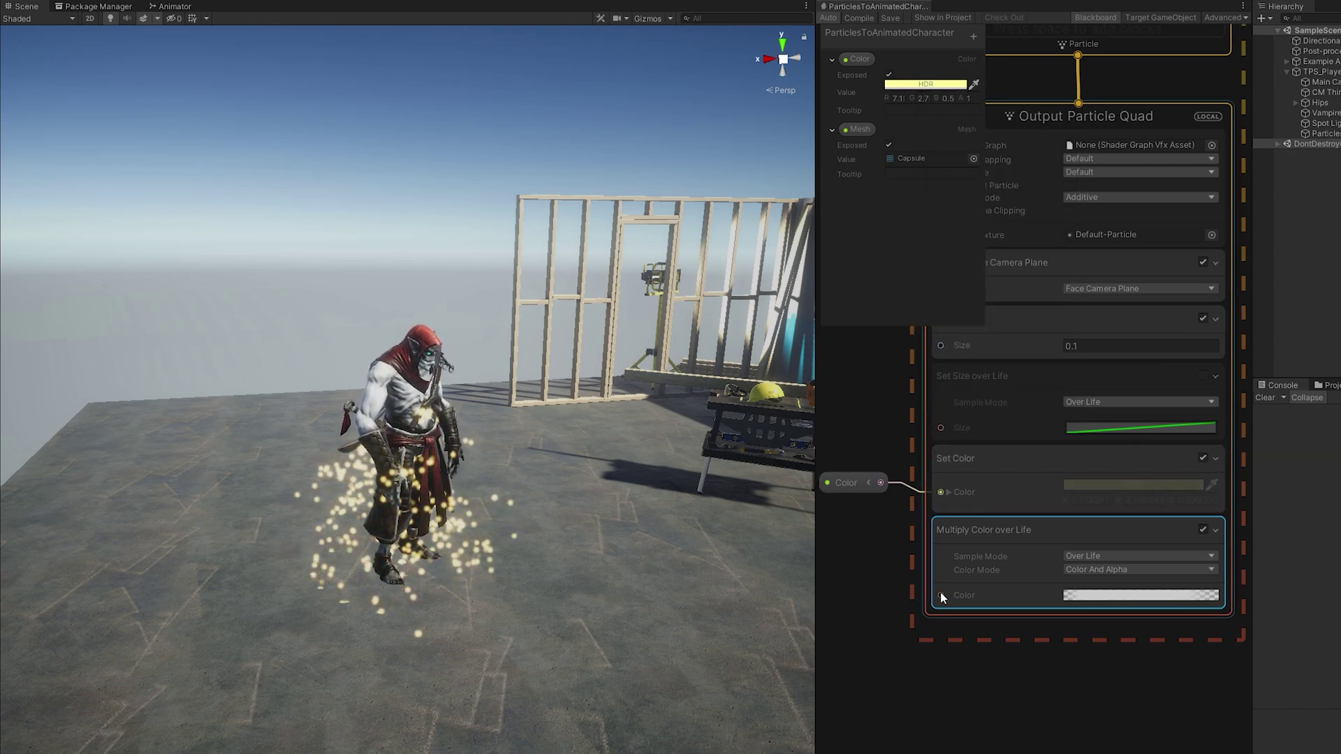
{"action": "left_click", "coordinate": [1100, 348]}
{"action": "type", "text": ".05"}
{"action": "key", "text": "Return"}
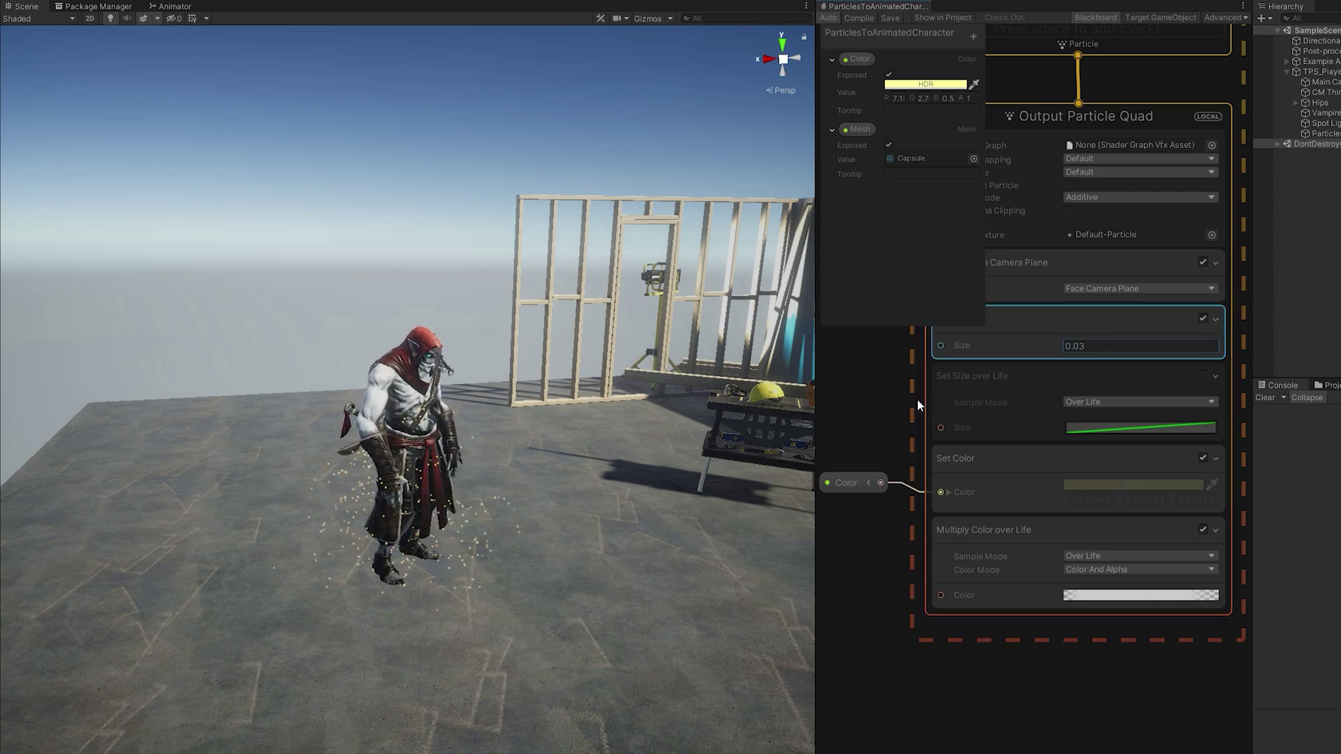
Set the Constant Spawn Rate in the Spawn context to 10000
{"action": "middle_click_drag", "start_coordinate": [912, 396], "coordinate": [906, 646]}
{"action": "middle_click_drag", "start_coordinate": [861, 429], "coordinate": [870, 753]}
{"action": "left_click", "coordinate": [1145, 315]}
{"action": "type", "text": "10000"}
{"action": "key", "text": "Return"}
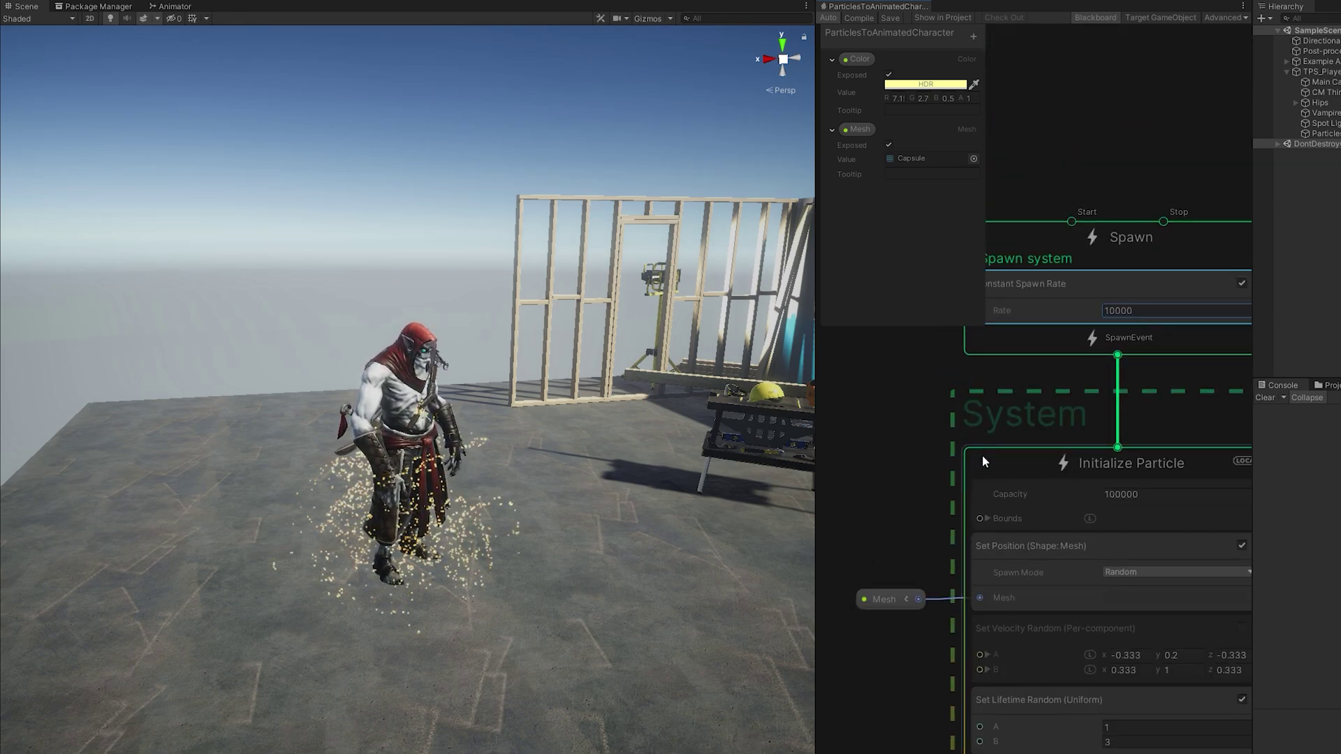
Examine the particles around the character up close in the Scene view and exit Play mode
{"action": "right_click_drag", "start_coordinate": [652, 472], "coordinate": [656, 470]}
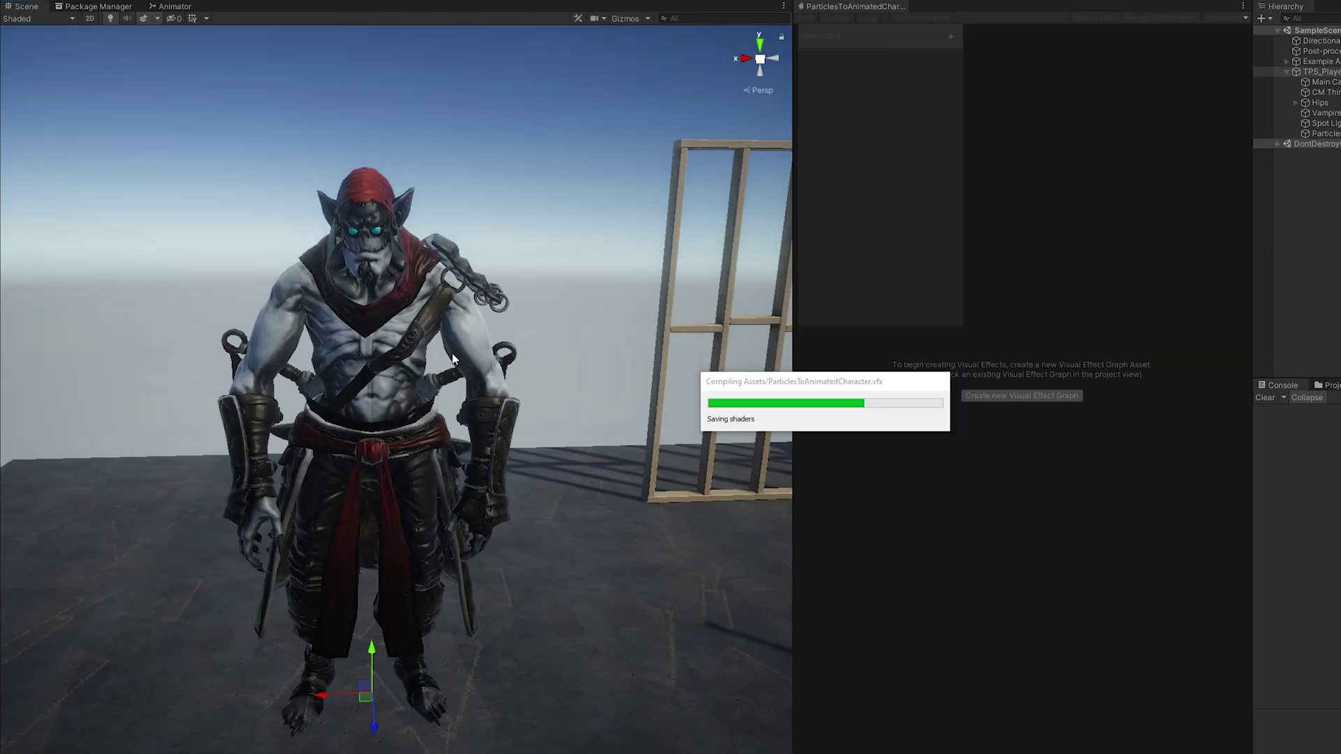
{"action": "right_click_drag", "start_coordinate": [453, 358], "coordinate": [539, 330]}
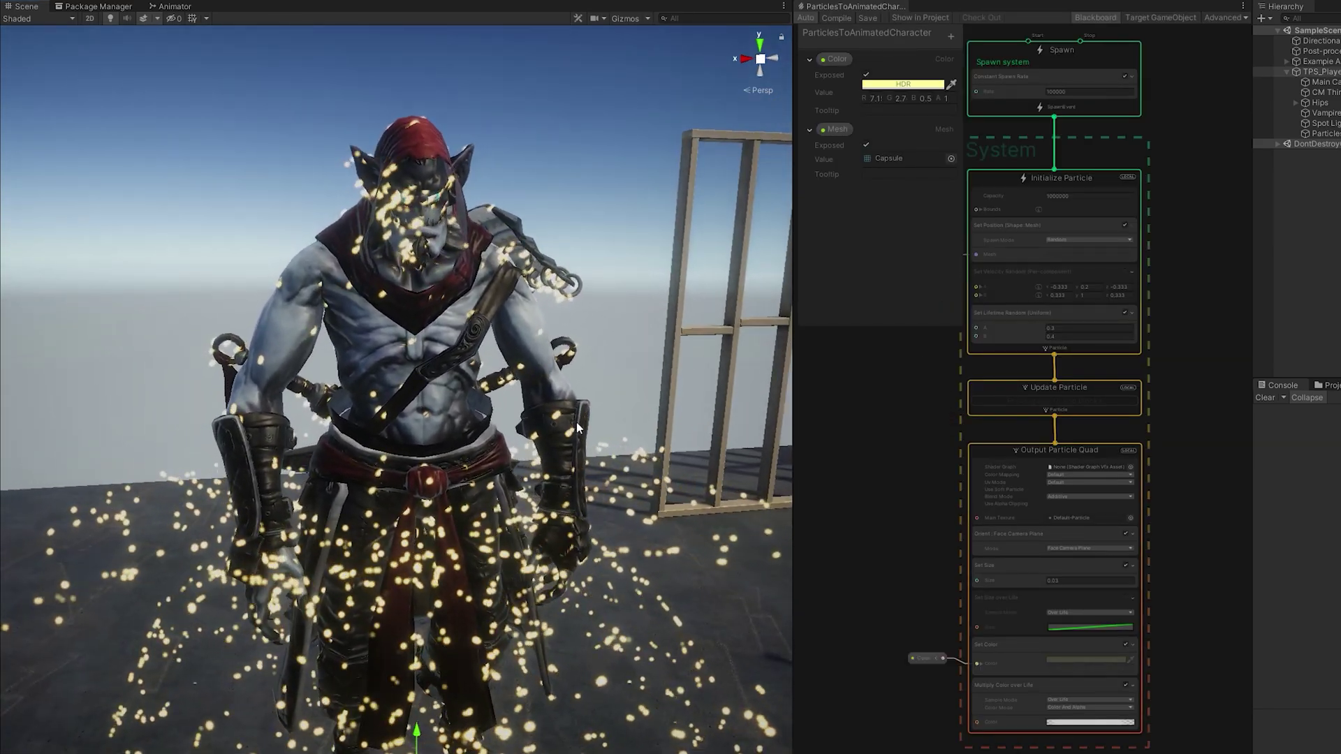
{"action": "right_click_drag", "start_coordinate": [576, 421], "coordinate": [474, 501]}
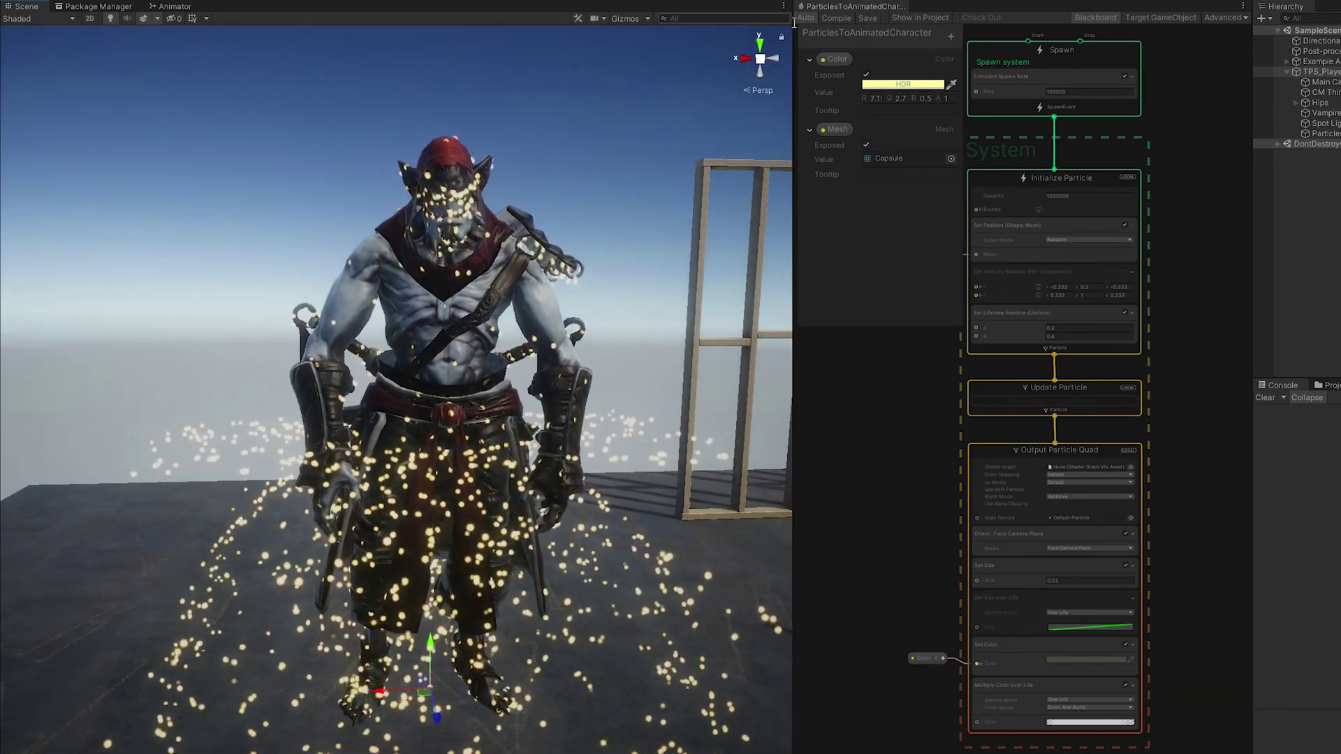
{"action": "key", "text": "ctrl+p"}
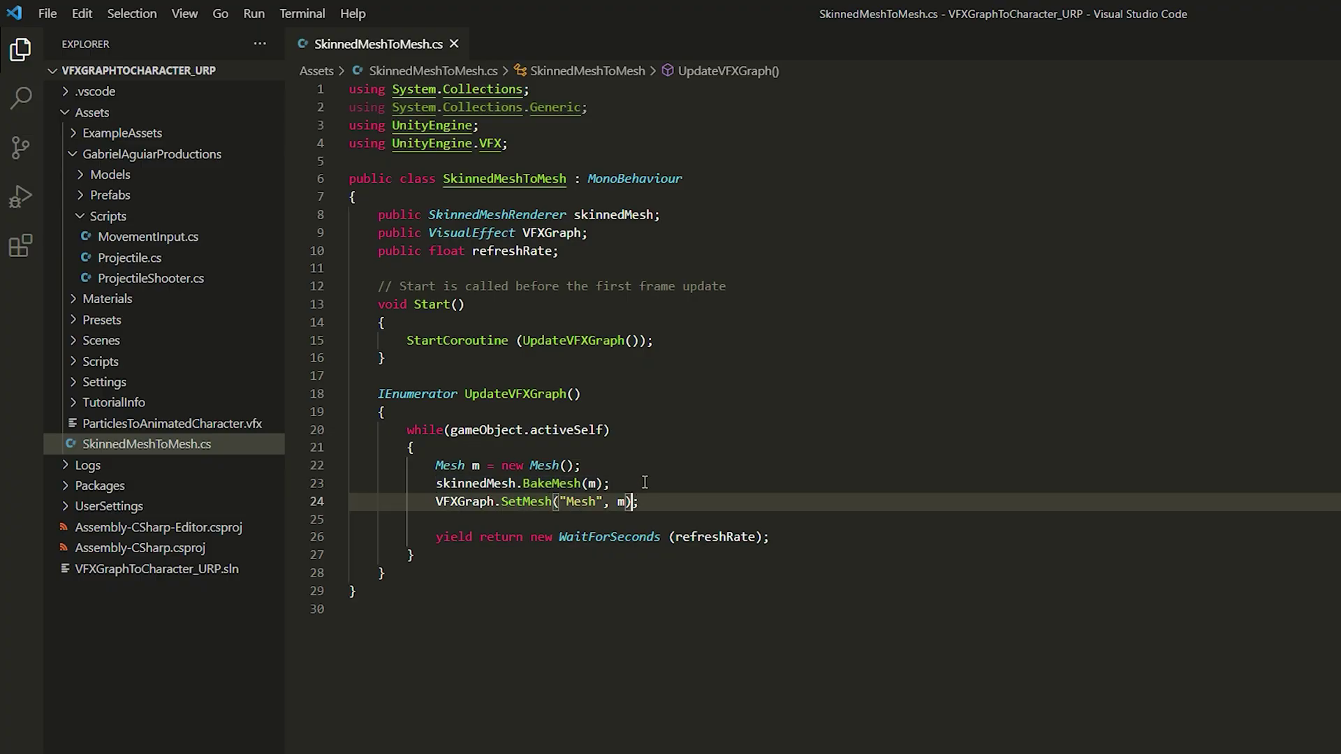
Switch to SkinnedMeshToMesh.cs in Visual Studio Code and insert an empty line below the BakeMesh call in UpdateVFXGraph
{"action": "left_click", "coordinate": [644, 465]}
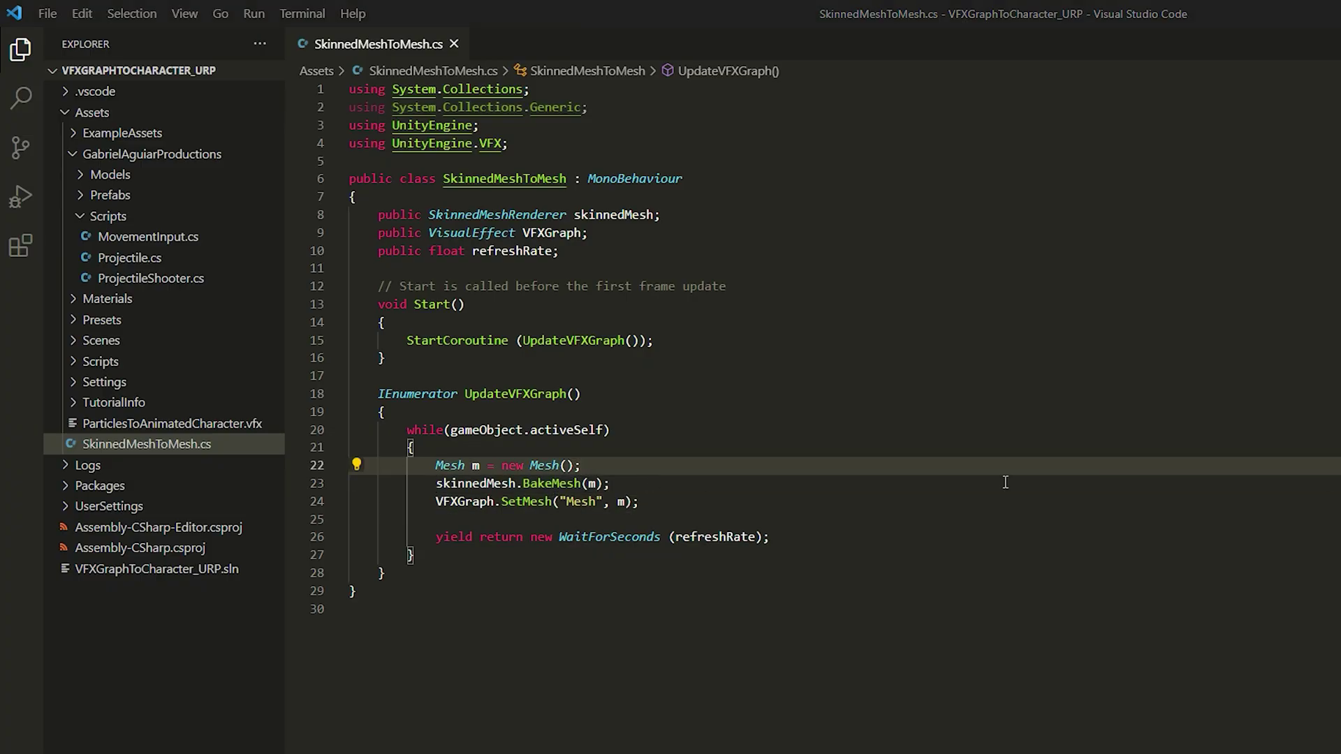
{"action": "left_click", "coordinate": [672, 486]}
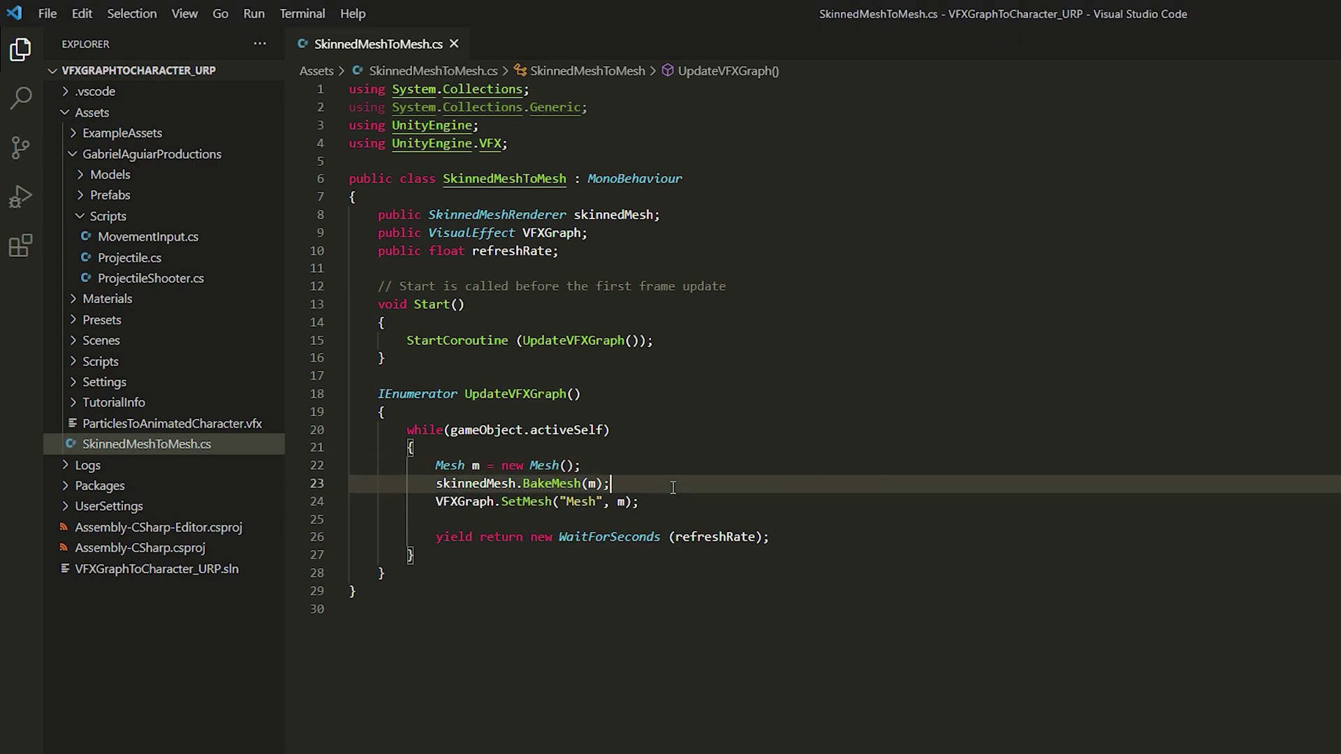
{"action": "key", "text": "Return"}
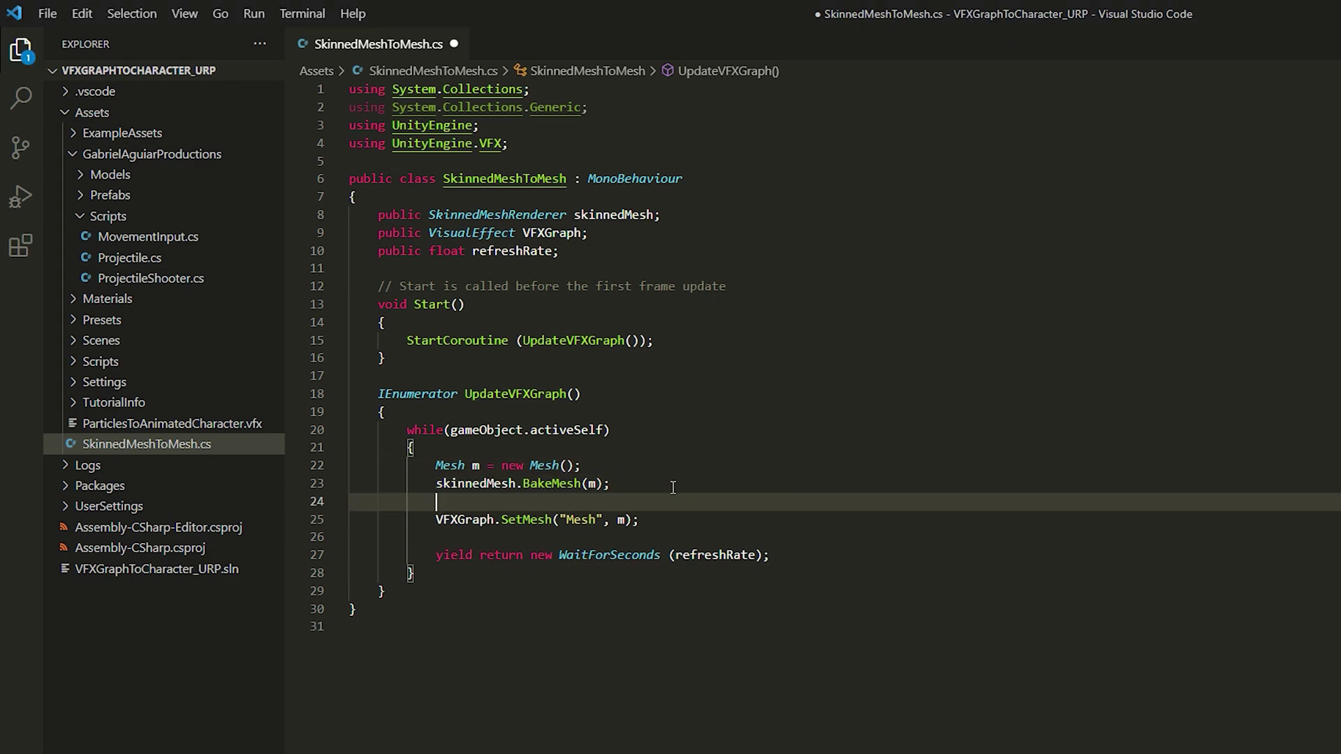
{"action": "type", "text": "m.vertices"}
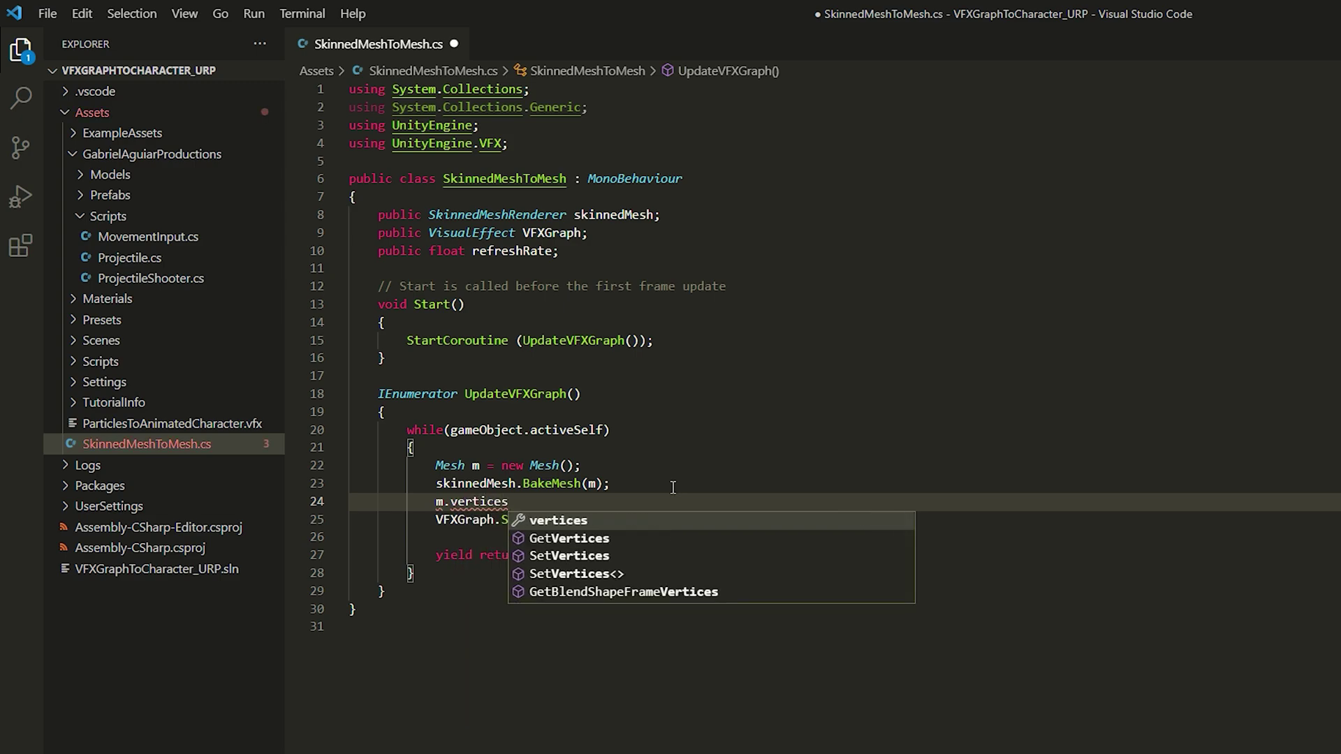
{"action": "key", "text": "BackSpace"}
{"action": "key", "text": "BackSpace"}
{"action": "key", "text": "BackSpace"}
{"action": "key", "text": "BackSpace"}
{"action": "key", "text": "BackSpace"}
{"action": "key", "text": "BackSpace"}
{"action": "key", "text": "BackSpace"}
{"action": "key", "text": "BackSpace"}
{"action": "key", "text": "BackSpace"}
{"action": "key", "text": "BackSpace"}
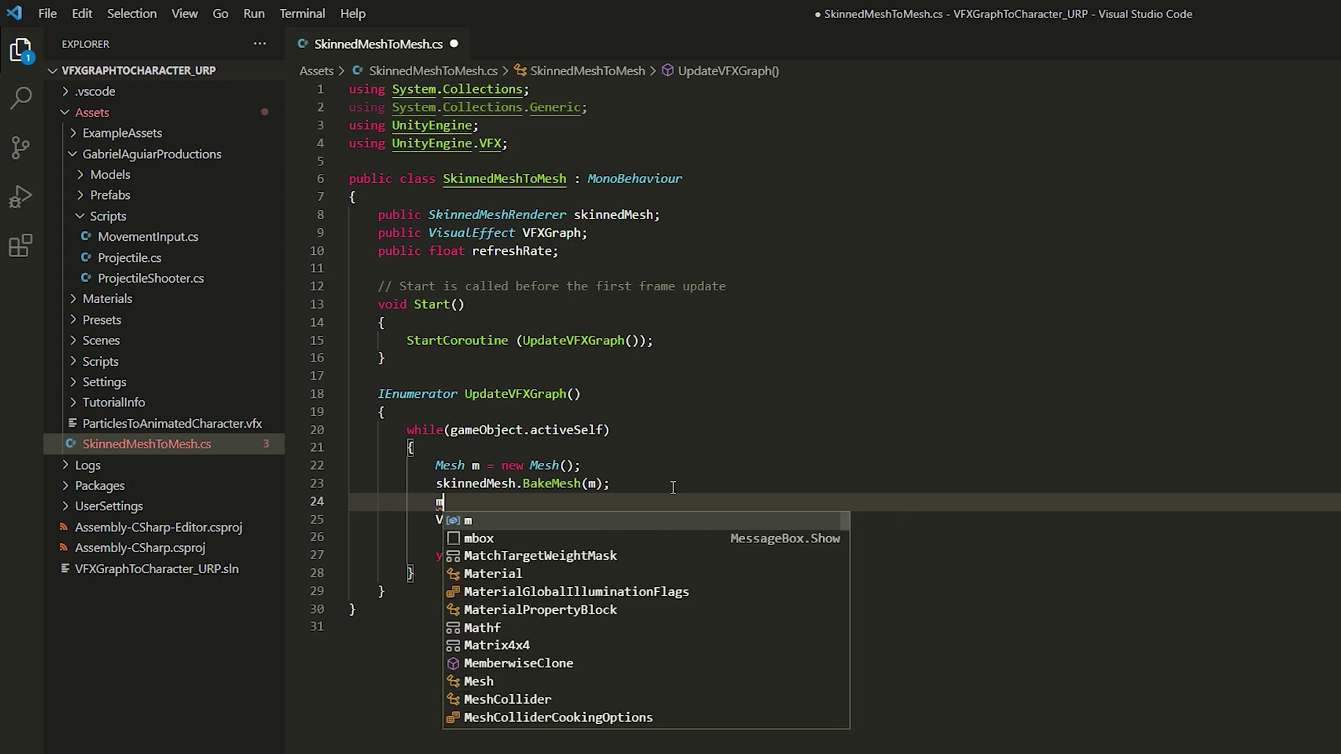
Store the baked mesh's vertices below the BakeMesh call with Vector3[] vertices = m.vertices;
{"action": "type", "text": "Vector3"}
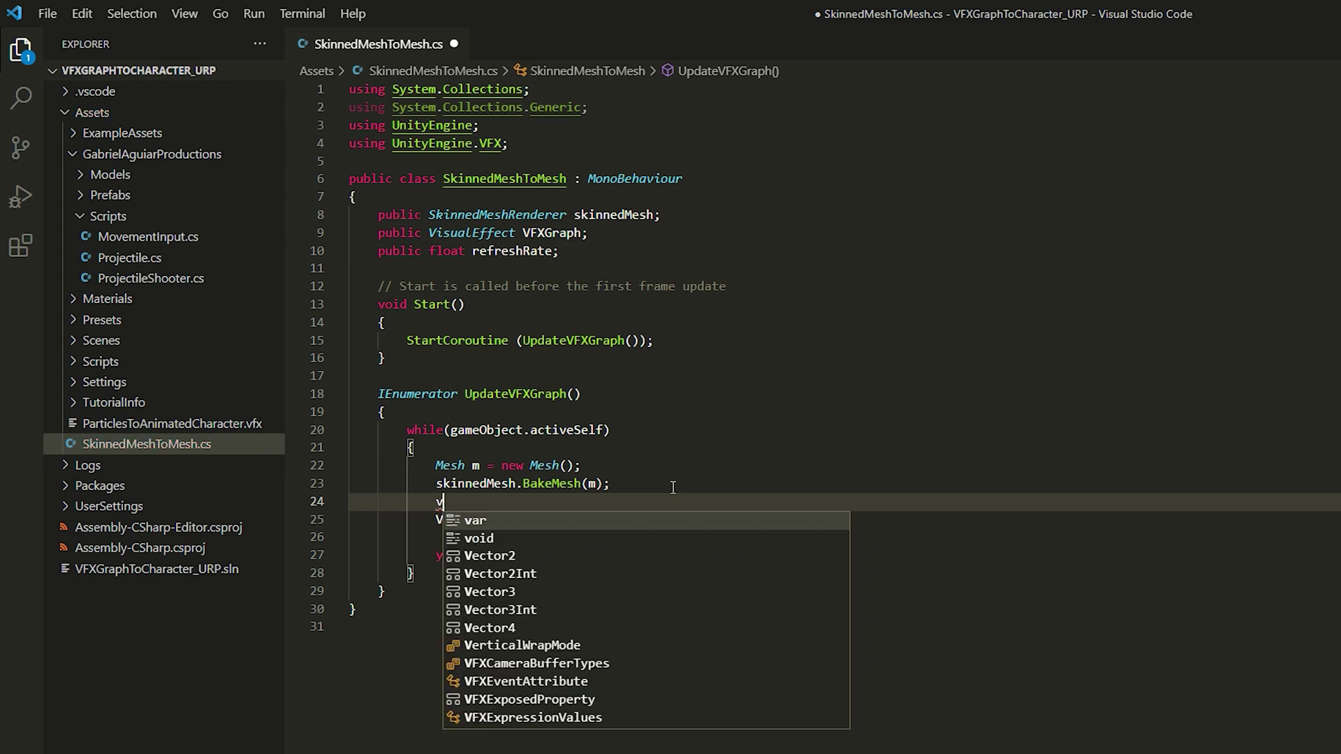
{"action": "key", "text": "Escape"}
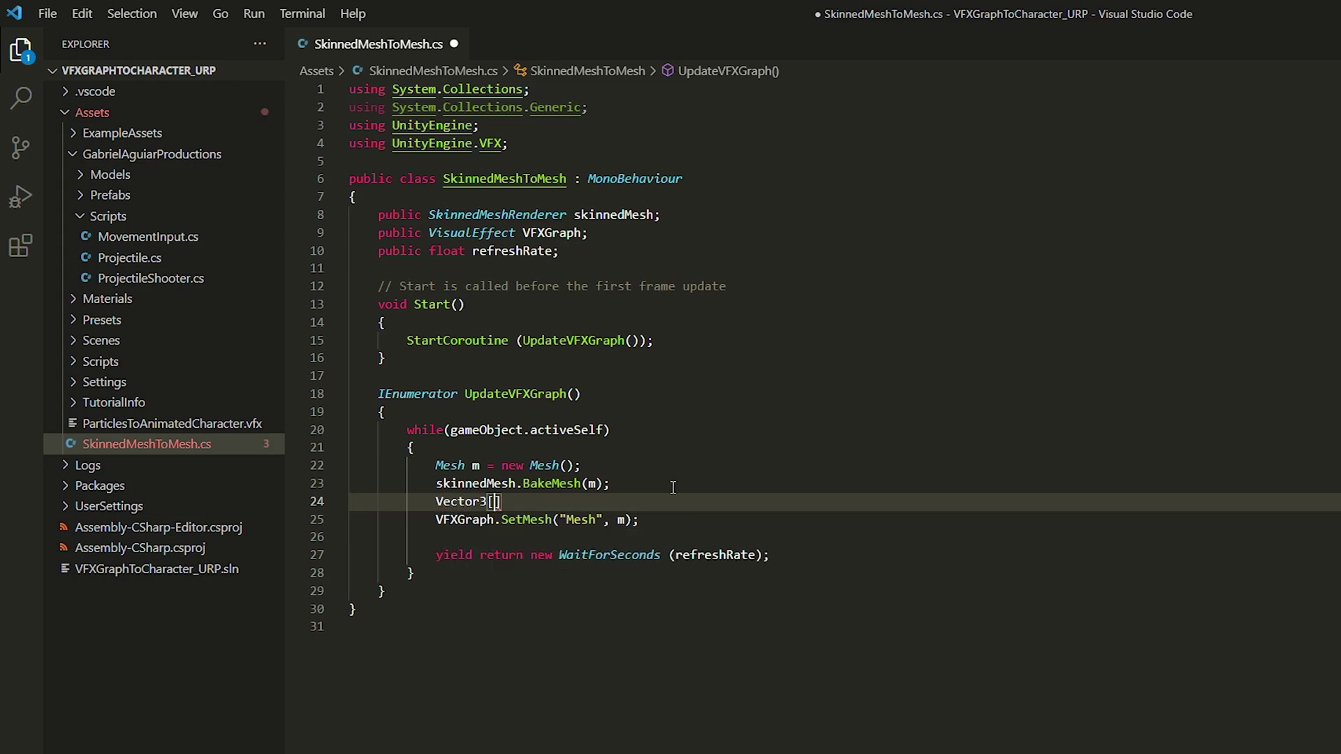
{"action": "type", "text": "[] vertices"}
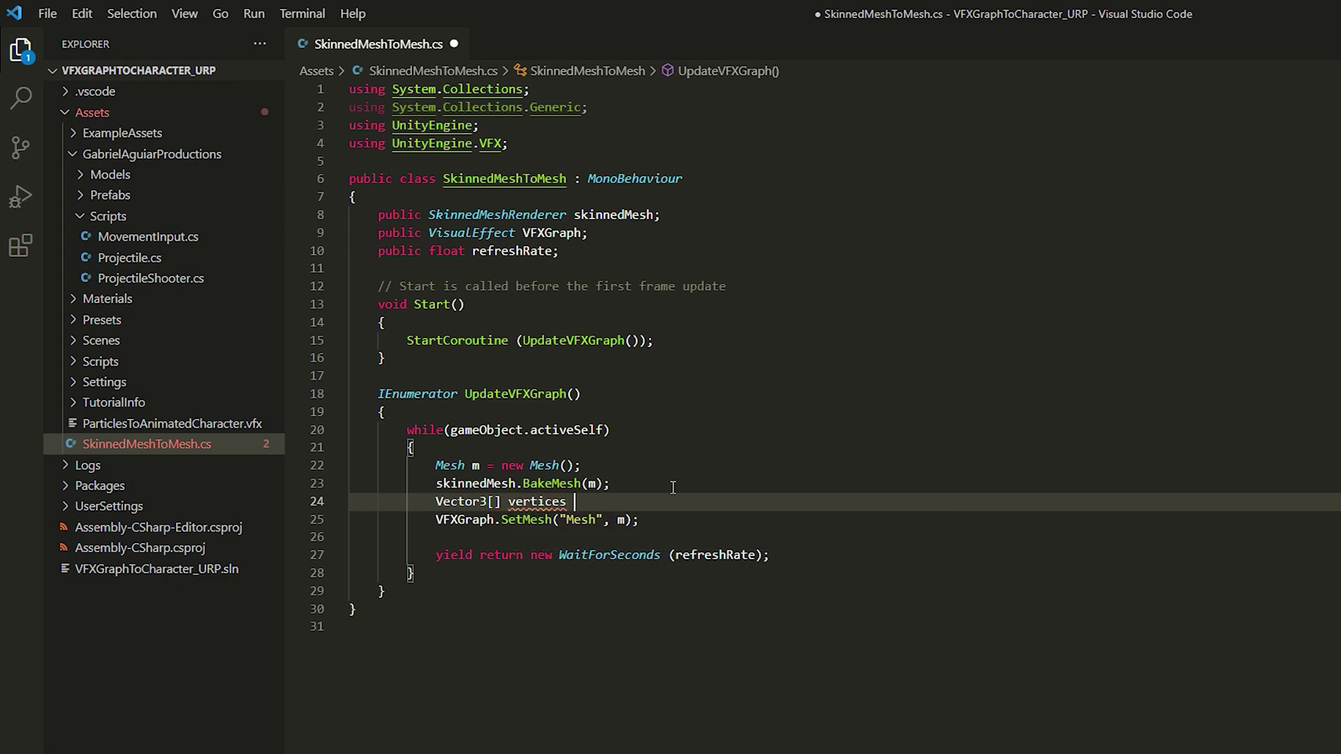
{"action": "type", "text": " = m.vert"}
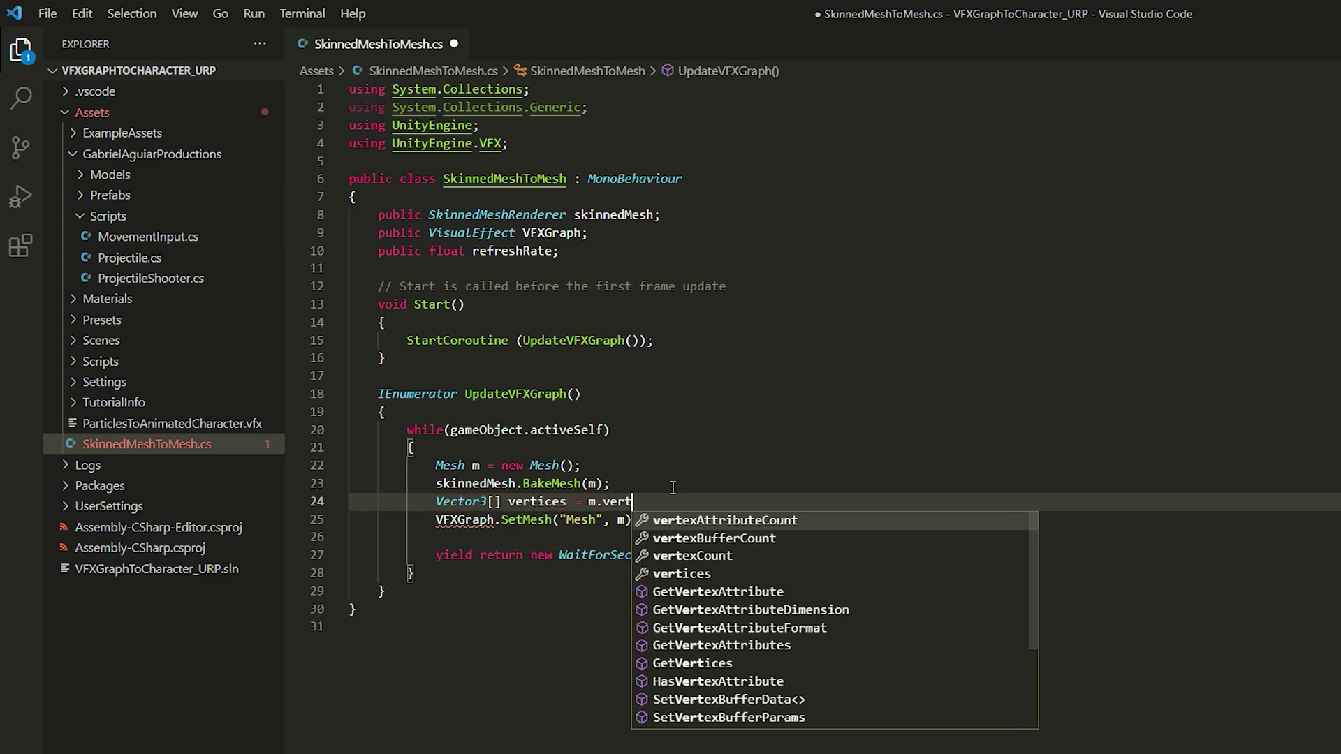
{"action": "key", "text": "Down"}
{"action": "key", "text": "Tab"}
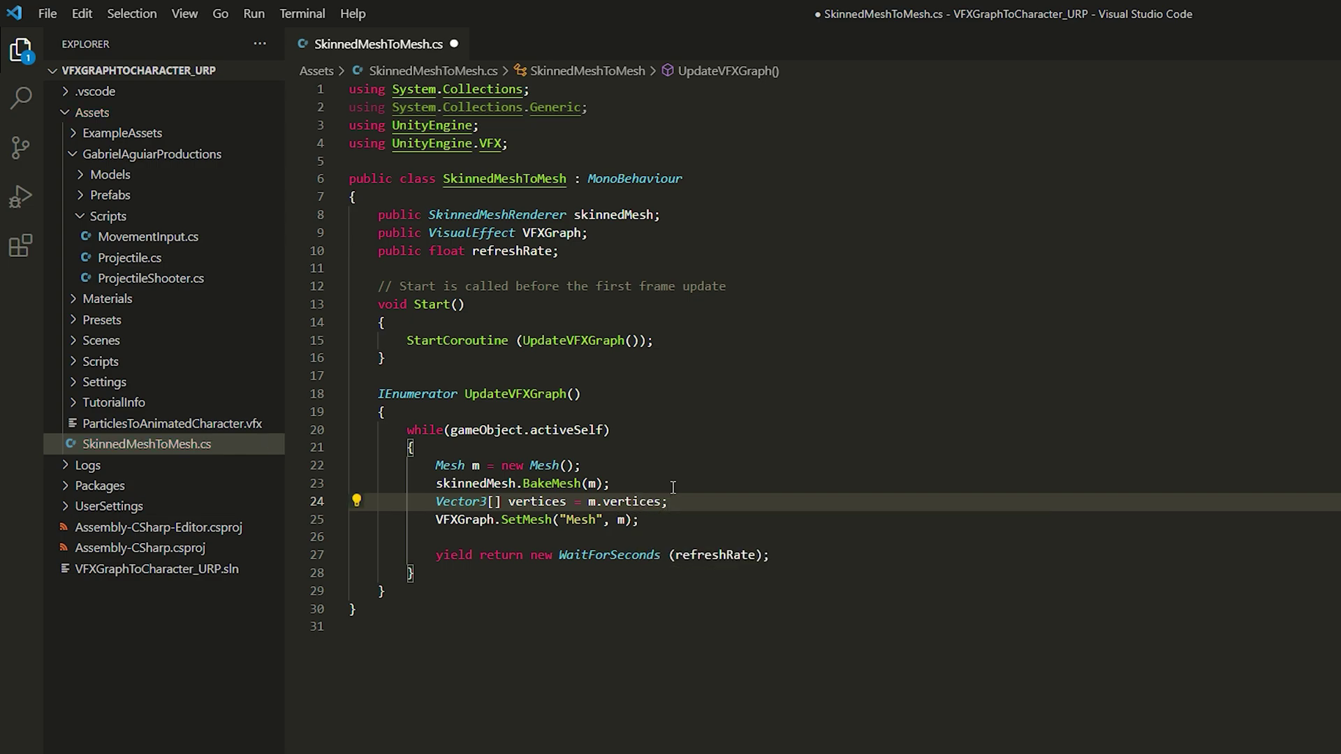
Create a second mesh below the vertices array with Mesh m2 = new Mesh();
{"action": "key", "text": "Return"}
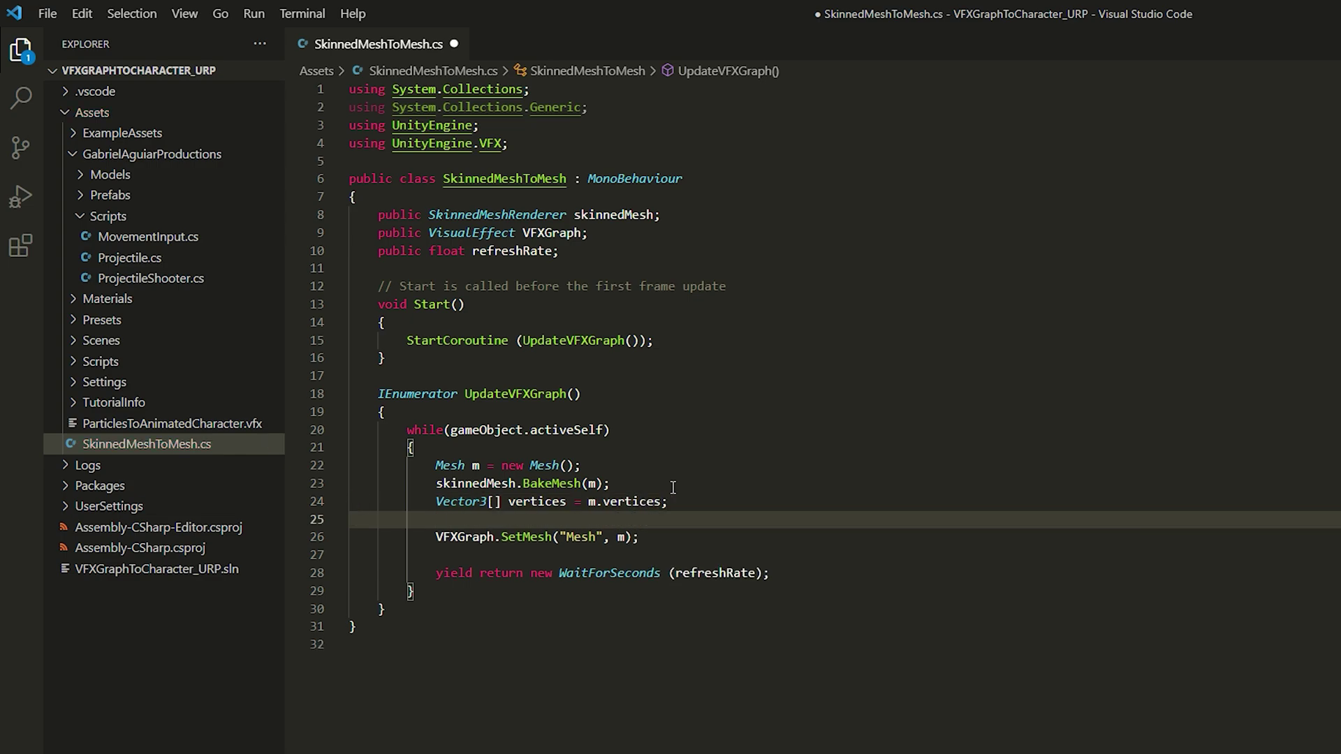
{"action": "type", "text": "Mesh m2"}
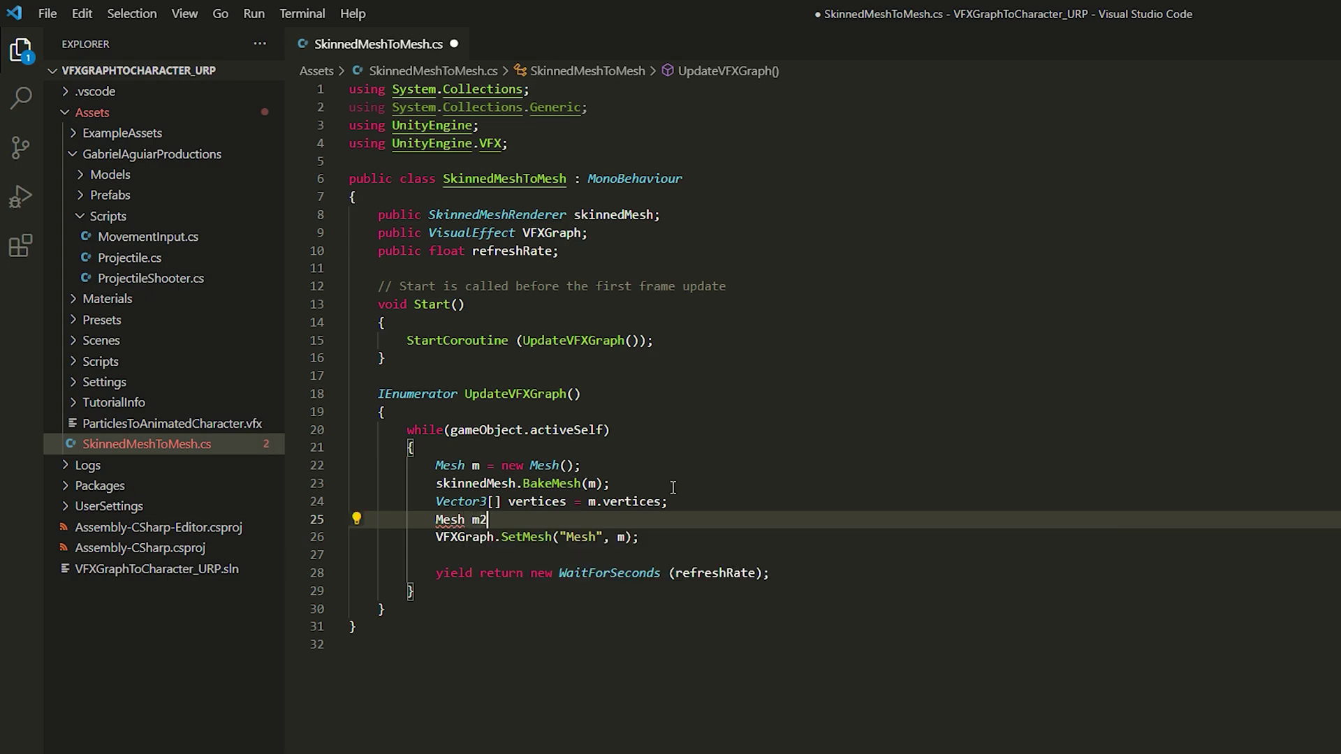
{"action": "type", "text": " = new Mesh"}
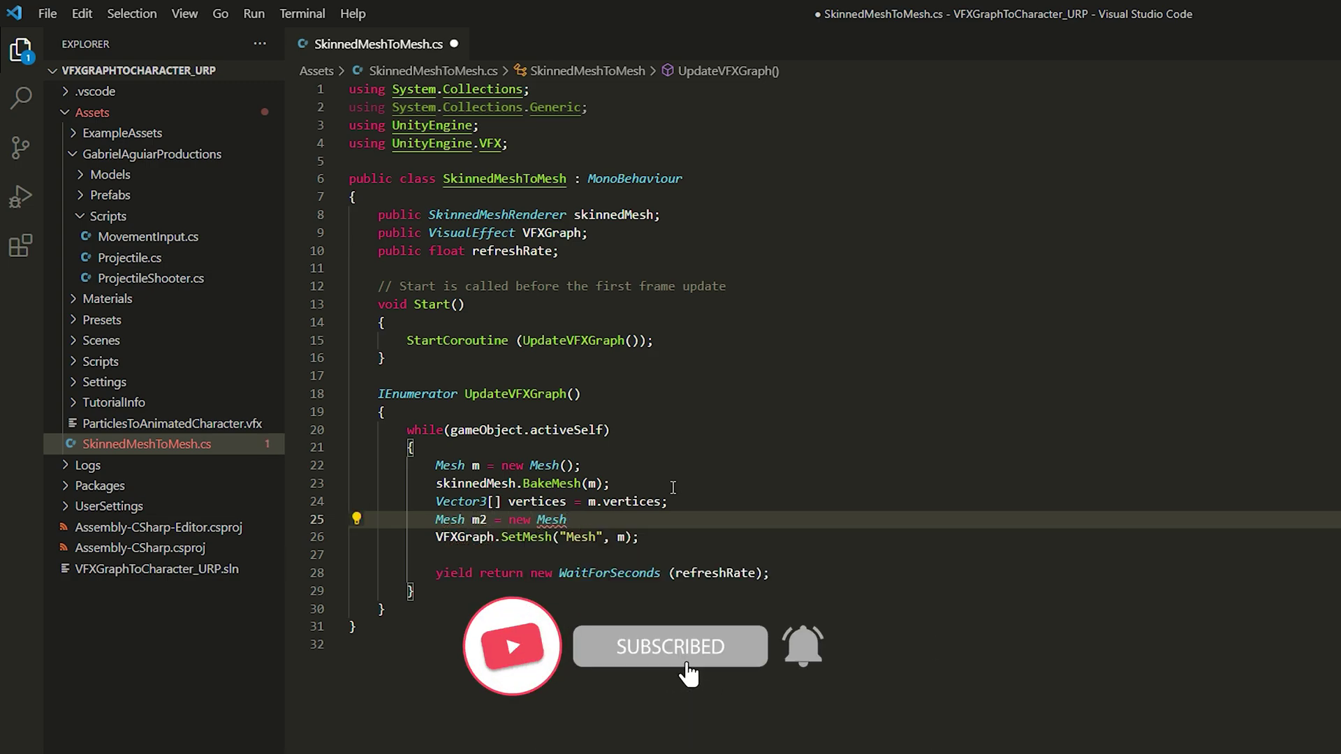
{"action": "type", "text": "();"}
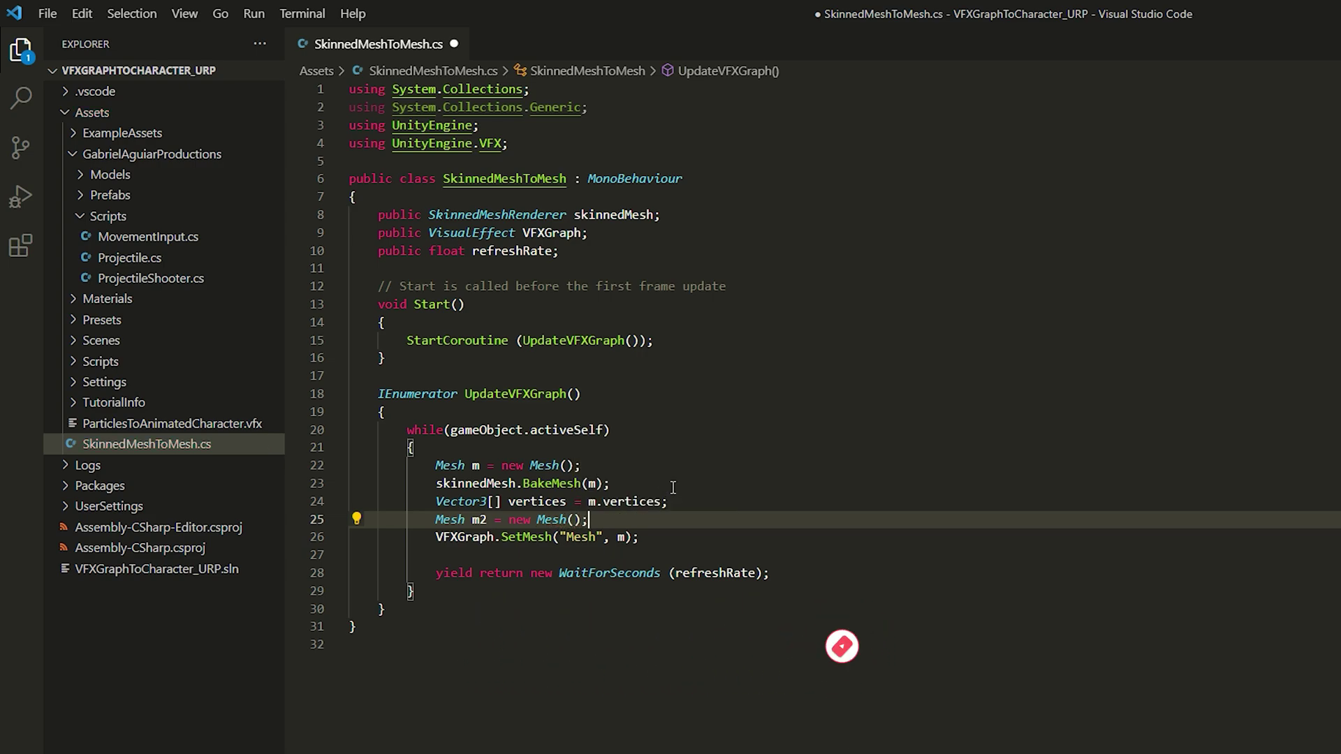
Assign the stored vertices to the second mesh with m2.vertices = vertices;
{"action": "key", "text": "Return"}
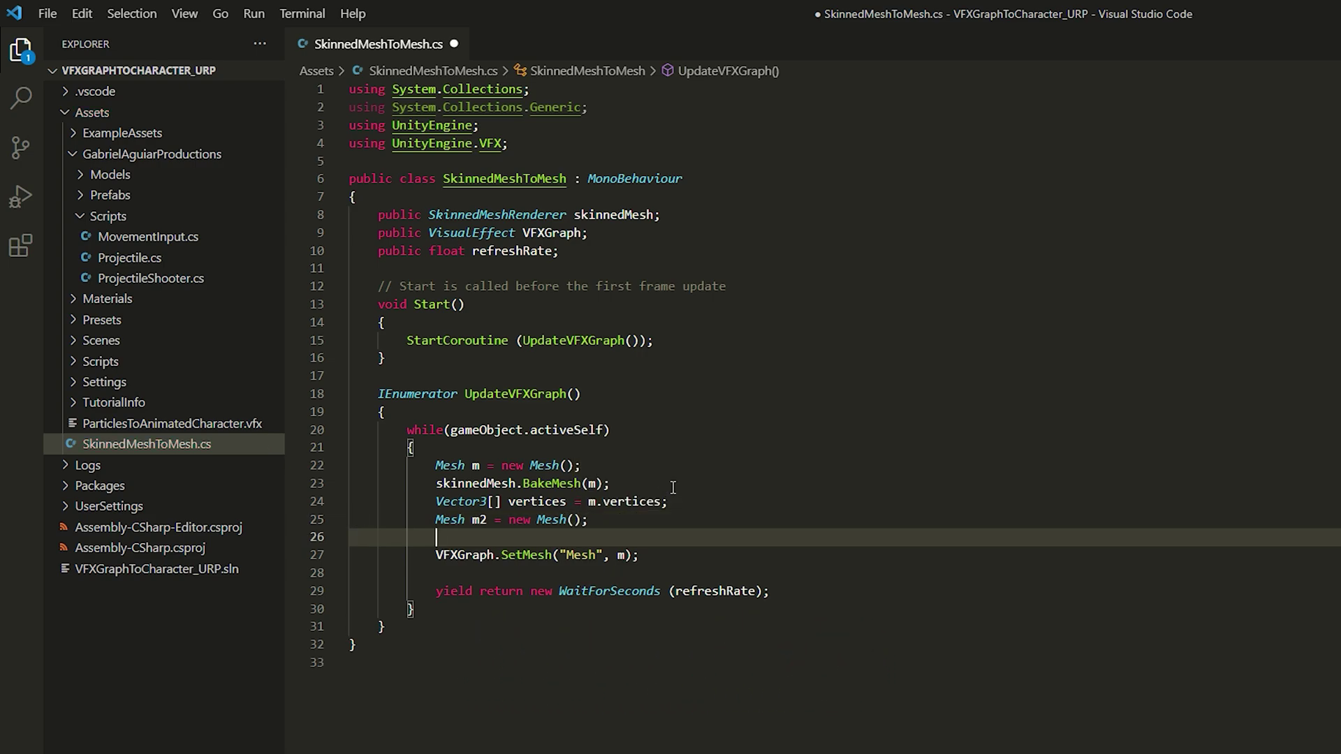
{"action": "type", "text": "m2"}
{"action": "key", "text": "Escape"}
{"action": "type", "text": ".vertices = vertices;"}
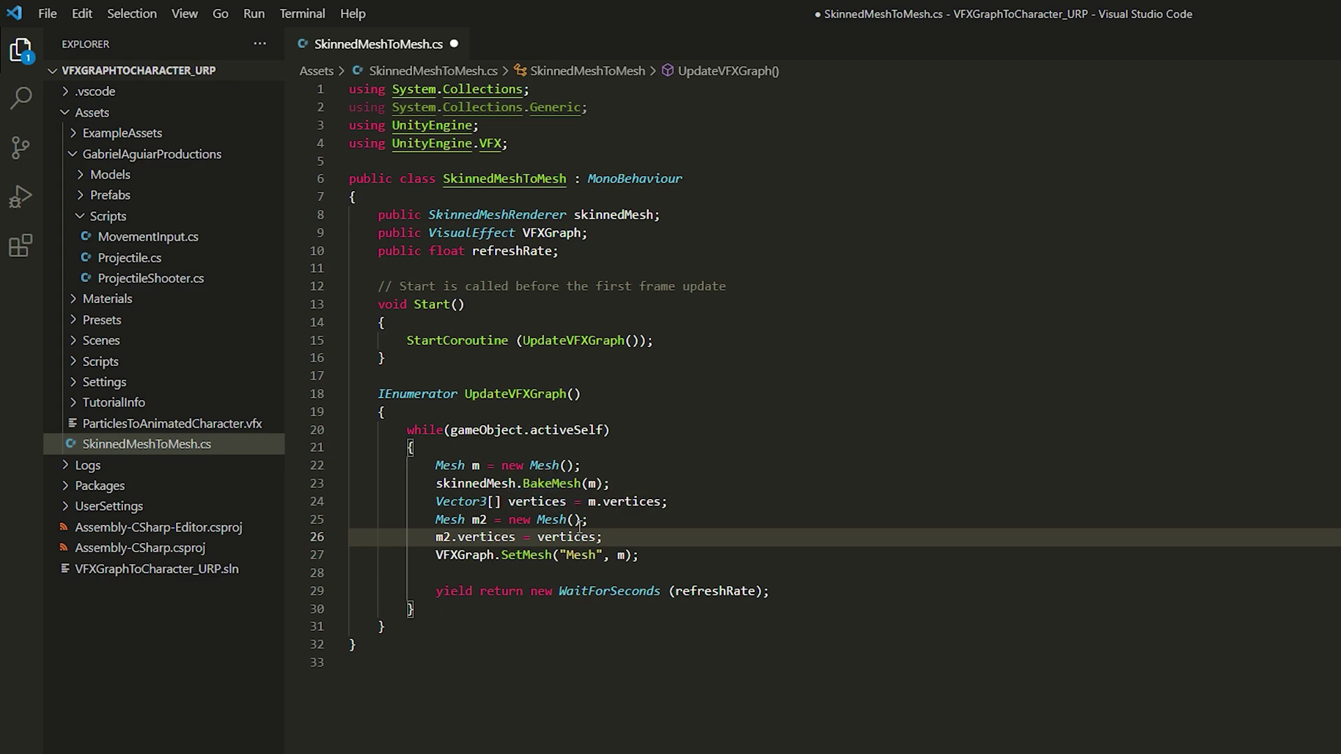
Change the mesh passed in the VFXGraph.SetMesh call to m2
{"action": "left_click", "coordinate": [626, 558]}
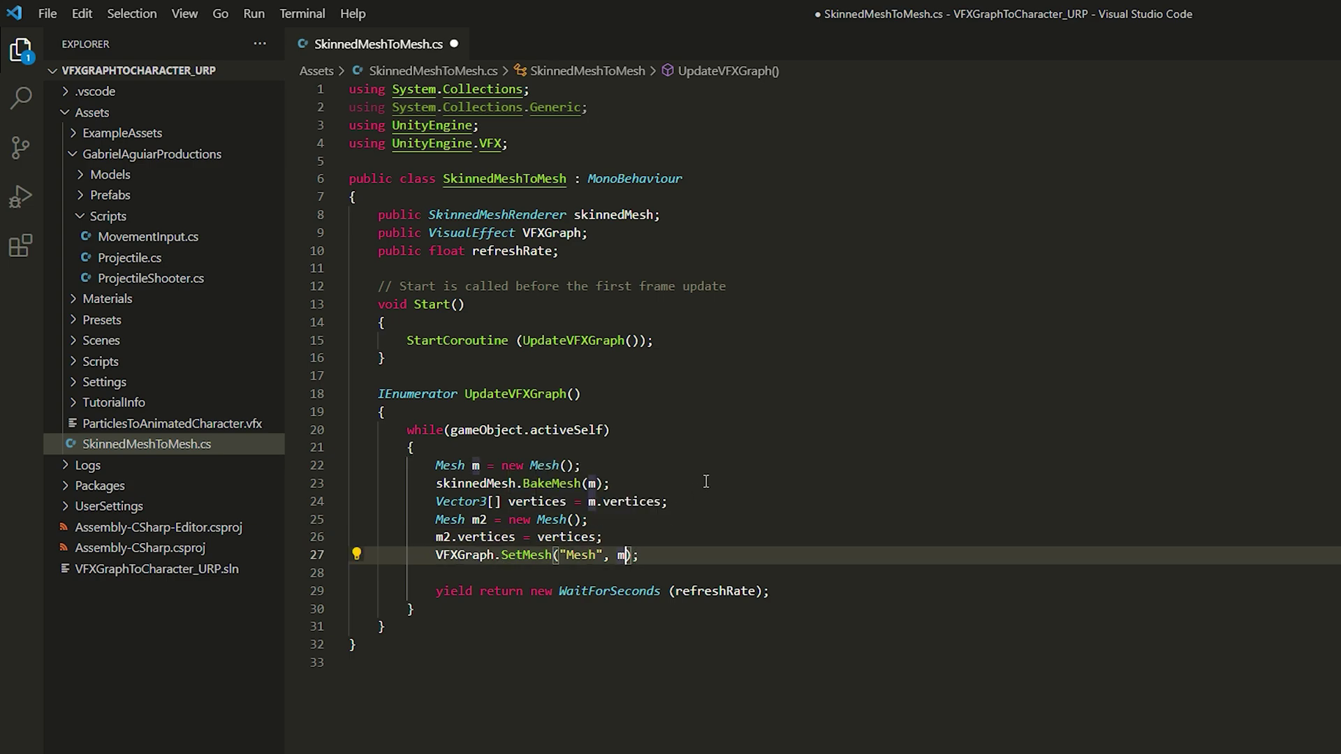
{"action": "type", "text": "2"}
{"action": "left_click", "coordinate": [678, 577]}
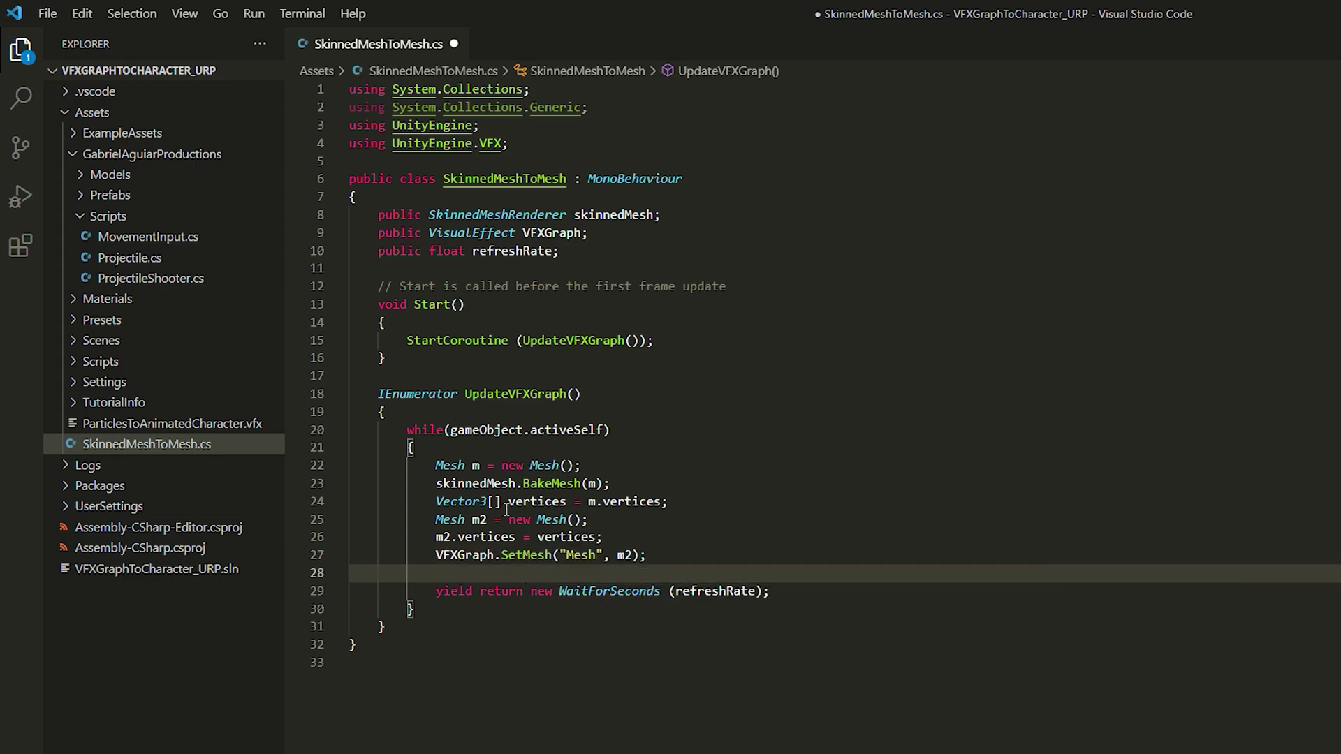
Insert blank lines after the BakeMesh call and after the m2.vertices assignment, and save the script
{"action": "left_click", "coordinate": [632, 489]}
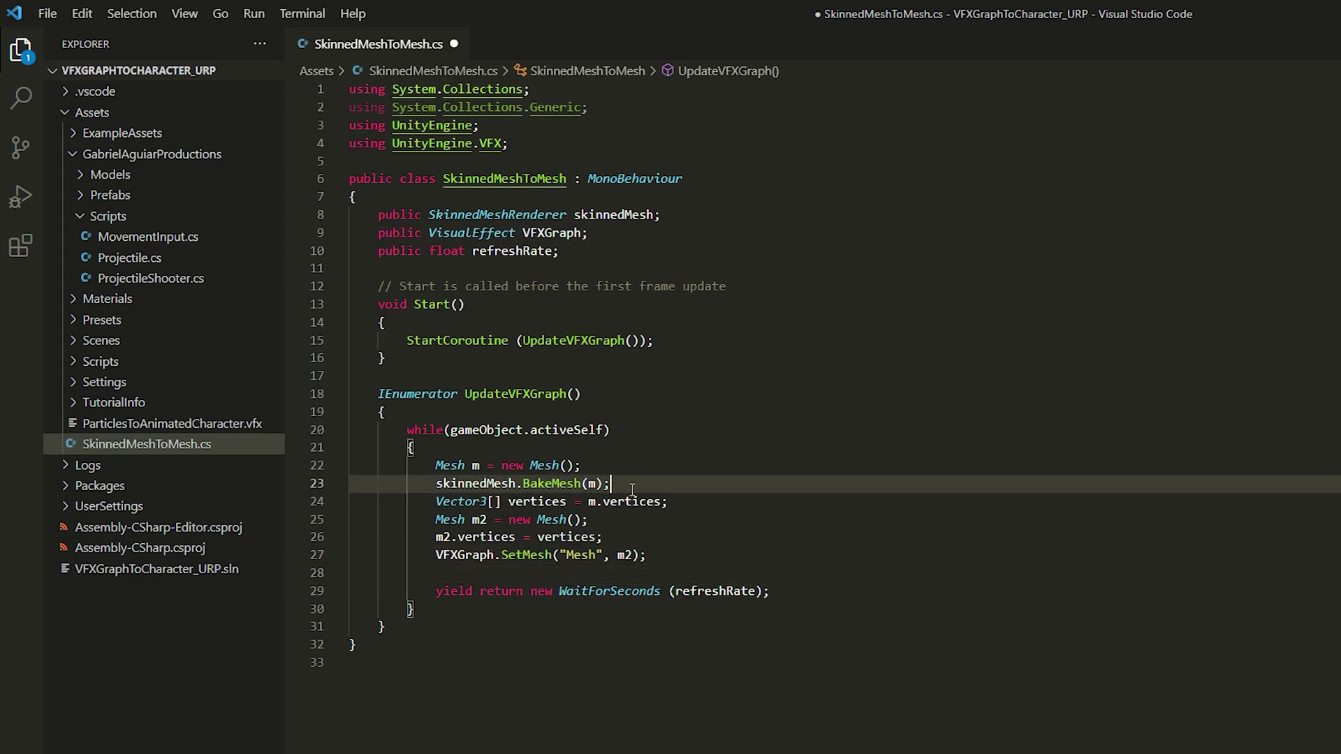
{"action": "key", "text": "Return"}
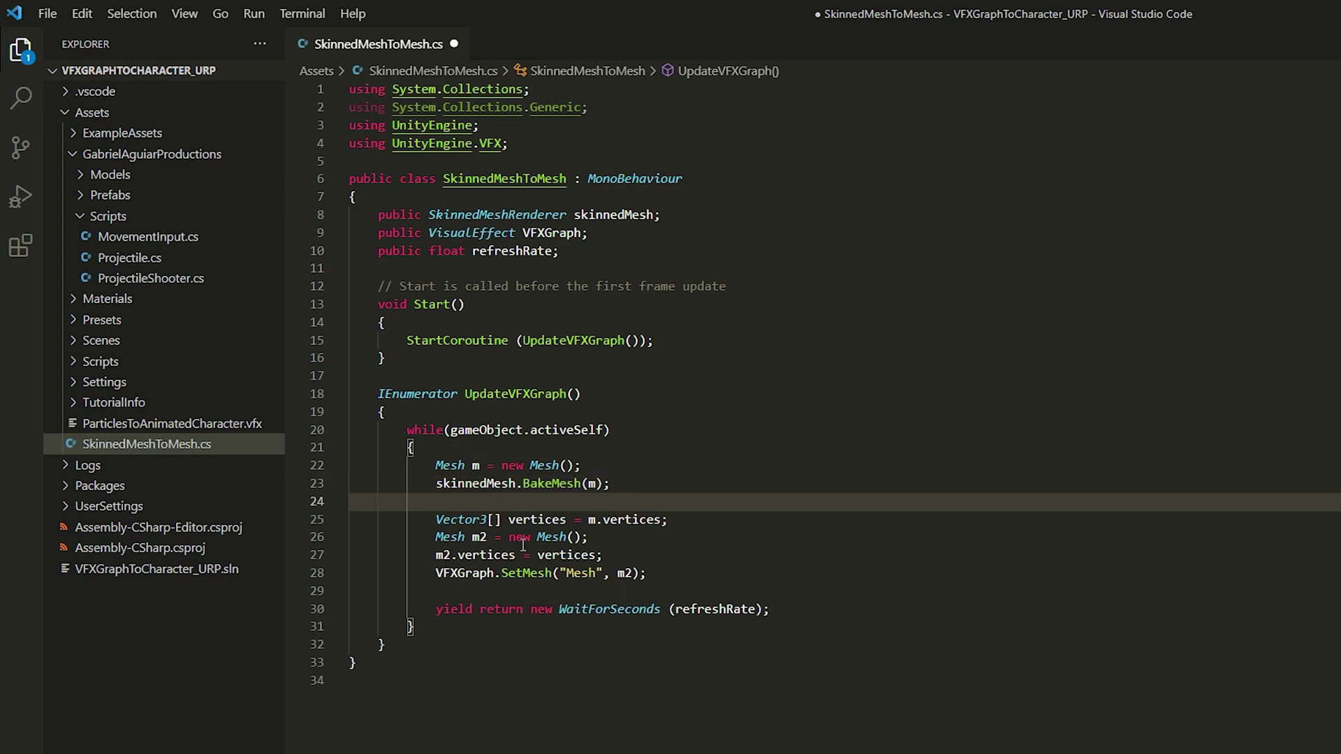
{"action": "left_click", "coordinate": [602, 556]}
{"action": "key", "text": "Return"}
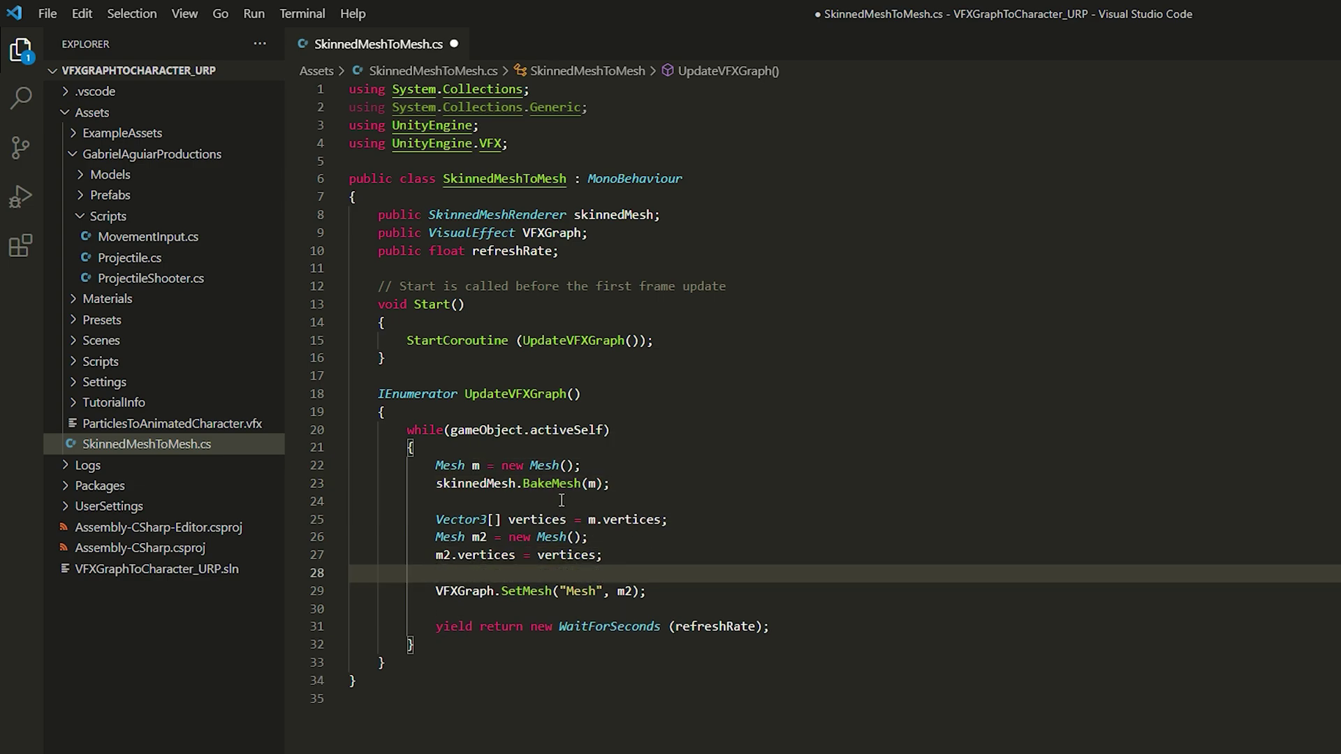
{"action": "left_click", "coordinate": [537, 520]}
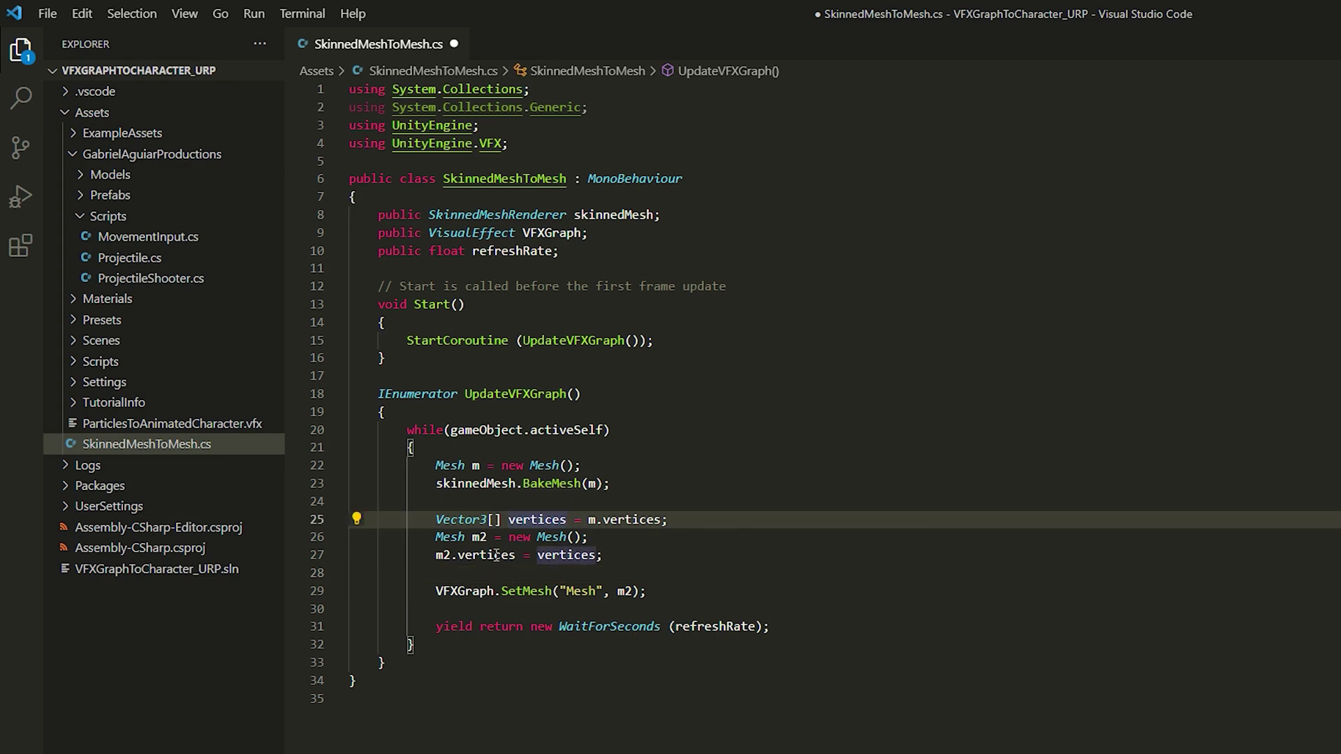
{"action": "left_click", "coordinate": [460, 537]}
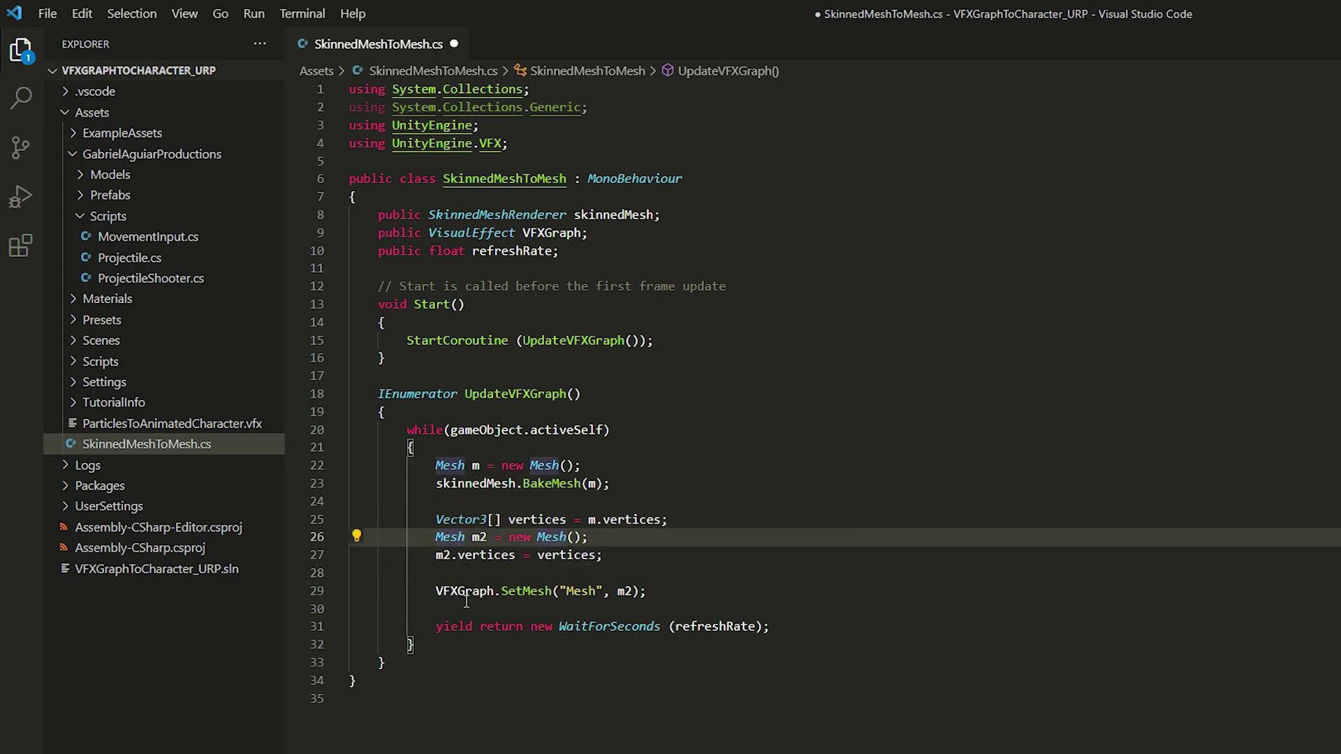
{"action": "left_click", "coordinate": [598, 555]}
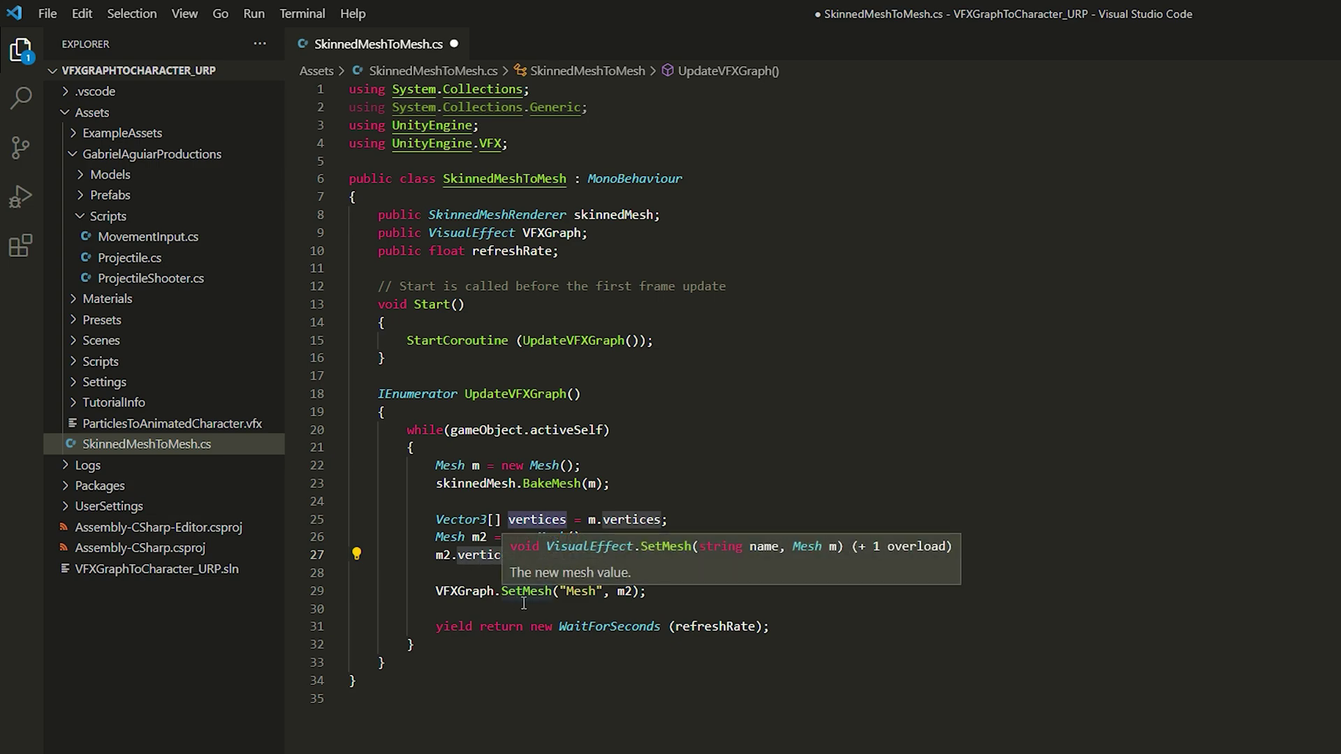
{"action": "left_click", "coordinate": [634, 592]}
{"action": "key", "text": "ctrl+s"}
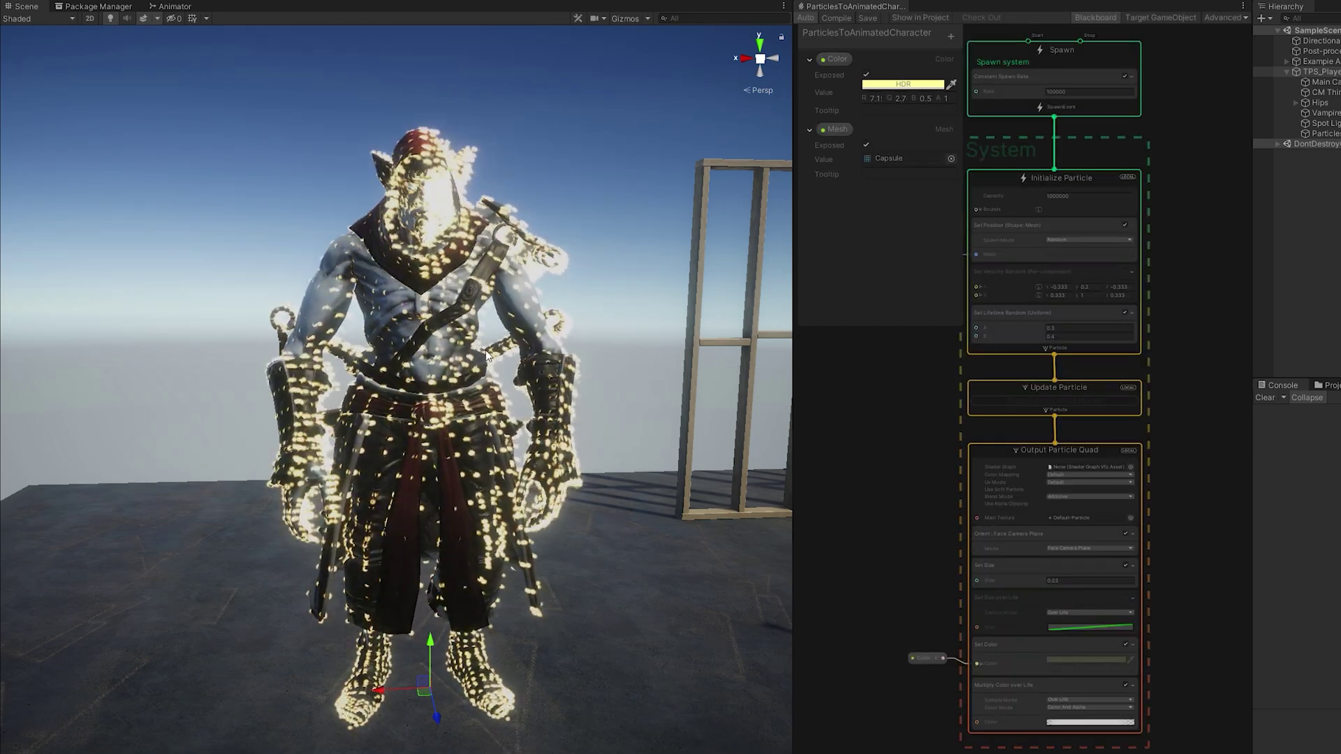
Examine the particles spawning on the animated character's mesh from different sides and while it moves
{"action": "right_click_drag", "start_coordinate": [610, 523], "coordinate": [580, 435]}
{"action": "left_click_drag", "start_coordinate": [581, 434], "coordinate": [529, 428], "text": "alt"}
{"action": "right_click_drag", "start_coordinate": [529, 428], "coordinate": [518, 412]}
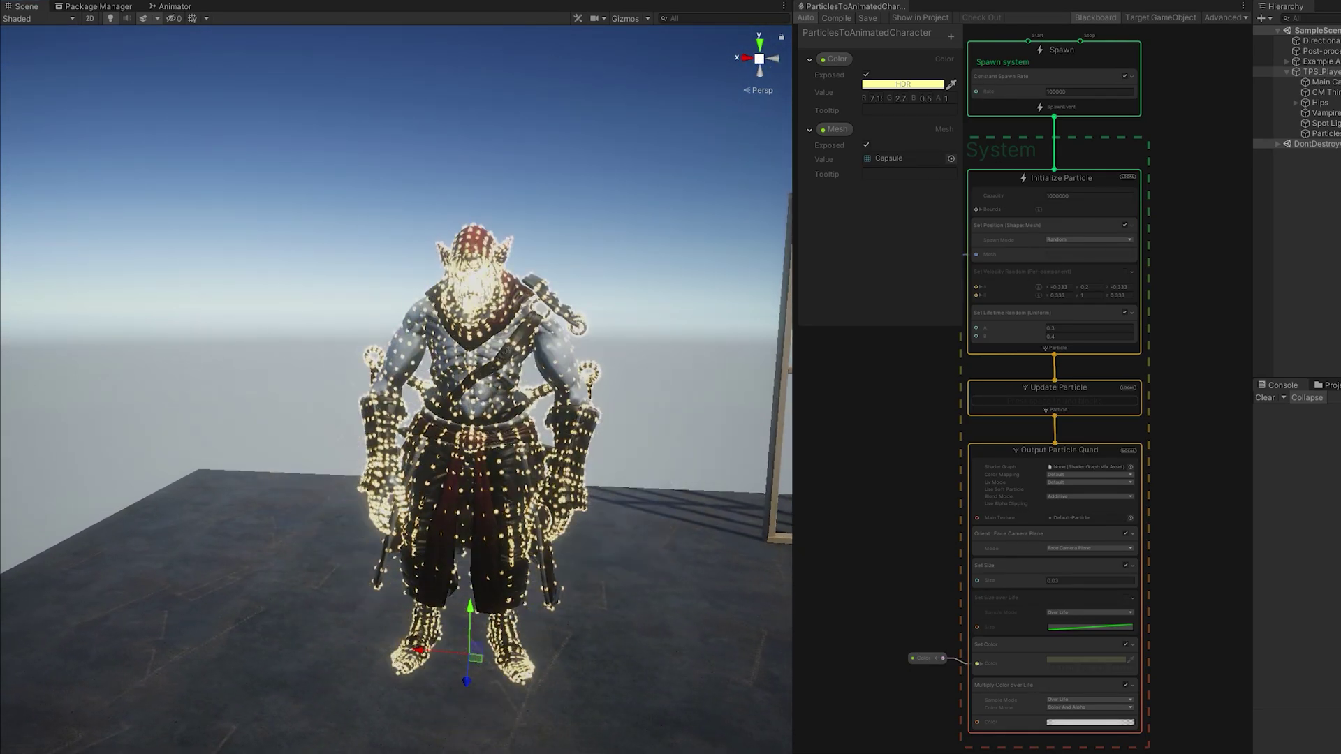
{"action": "left_click_drag", "start_coordinate": [572, 671], "coordinate": [928, 708], "text": "alt"}
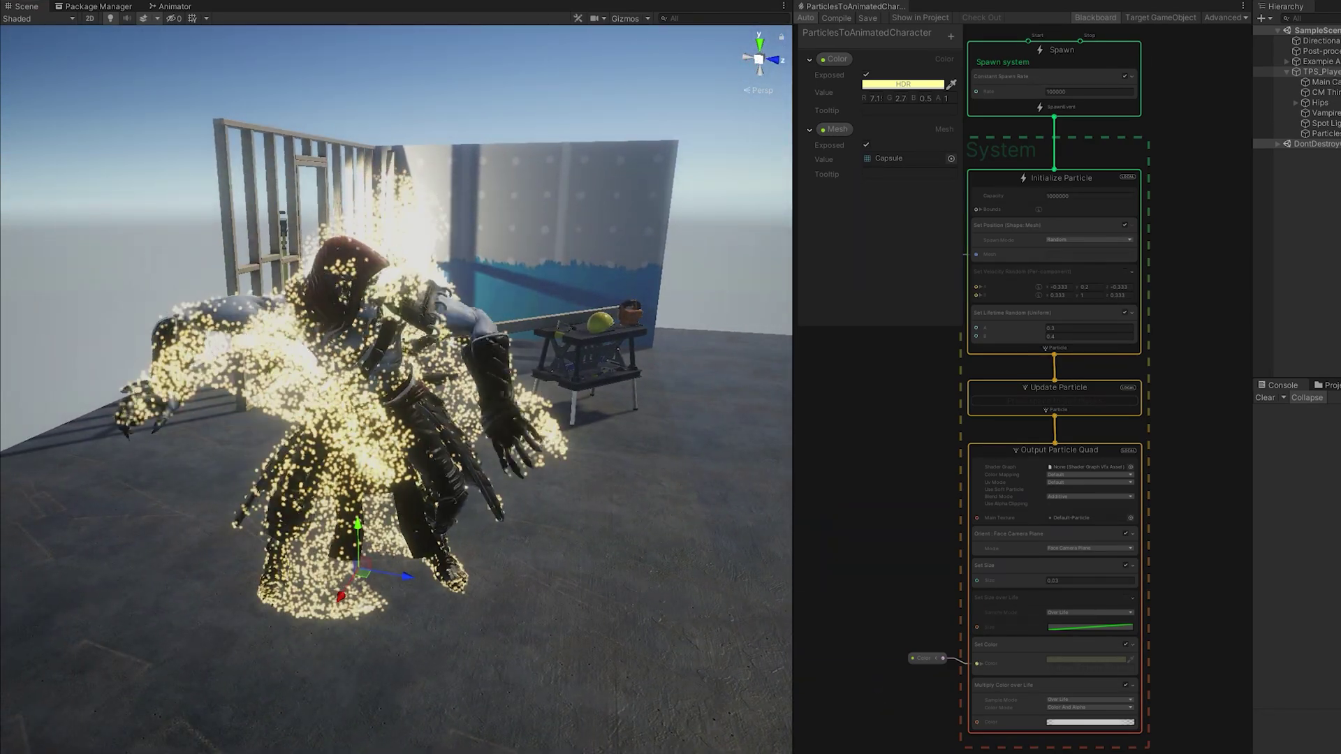
{"action": "scroll", "coordinate": [926, 456], "scroll_direction": "up", "scroll_amount": 5}
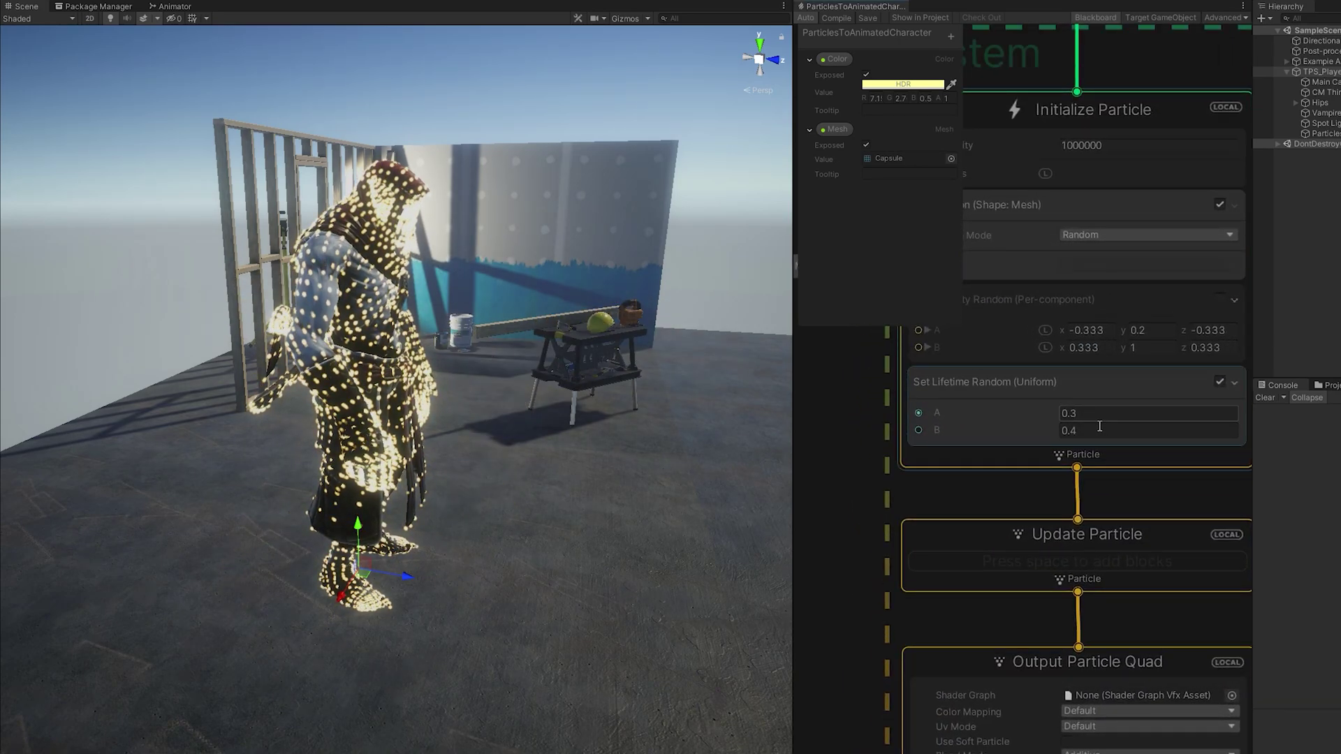
{"action": "scroll", "coordinate": [859, 572], "scroll_direction": "down", "scroll_amount": 10}
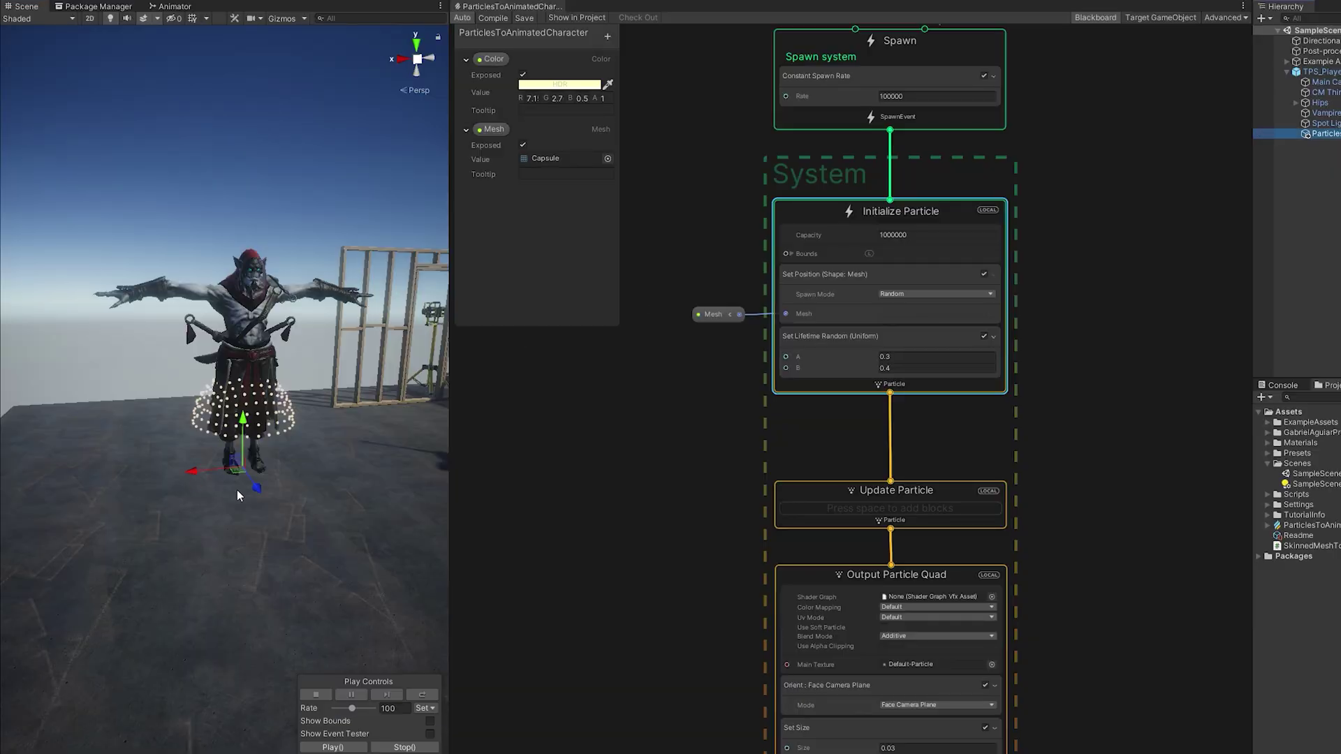
Try moving the particle effect object in the scene with the system in local space, and undo the move
{"action": "left_click_drag", "start_coordinate": [288, 555], "coordinate": [271, 520]}
{"action": "key", "text": "ctrl+z"}
Switch the simulation space of the Initialize Particle context to World
{"action": "middle_click_drag", "start_coordinate": [648, 433], "coordinate": [624, 508]}
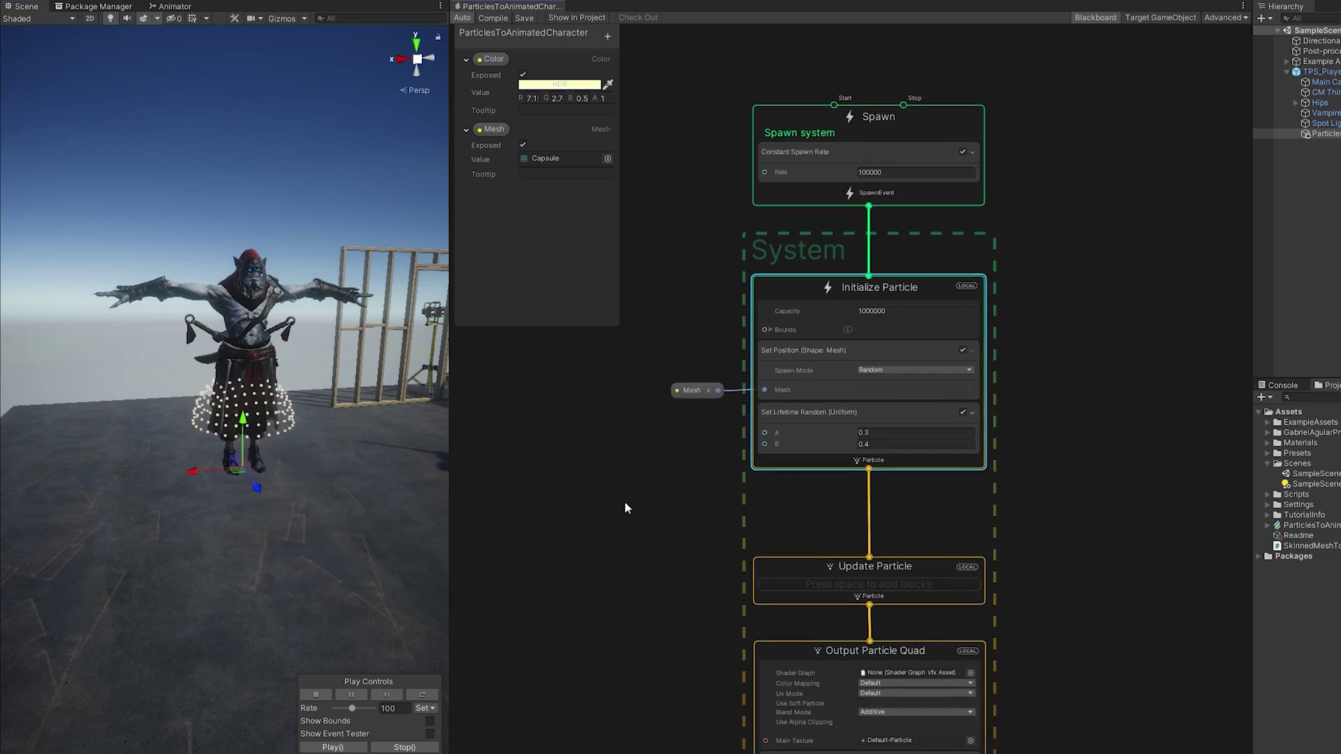
{"action": "scroll", "coordinate": [869, 312], "scroll_direction": "up", "scroll_amount": 2}
{"action": "left_click", "coordinate": [996, 277]}
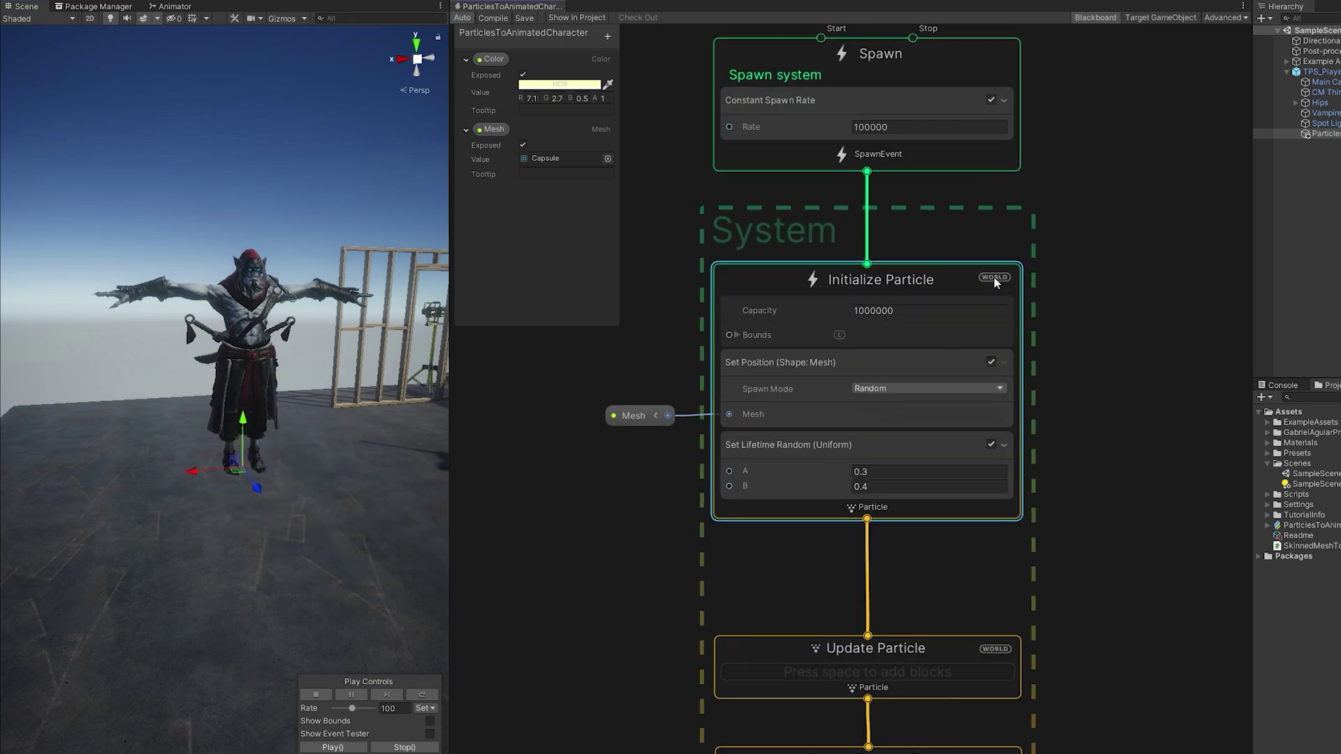
Test the world-space system by moving the particle effect object in the scene, and undo the move
{"action": "right_click_drag", "start_coordinate": [250, 439], "coordinate": [390, 423]}
{"action": "key", "text": "w"}
{"action": "scroll", "coordinate": [305, 426], "scroll_direction": "down", "scroll_amount": 6}
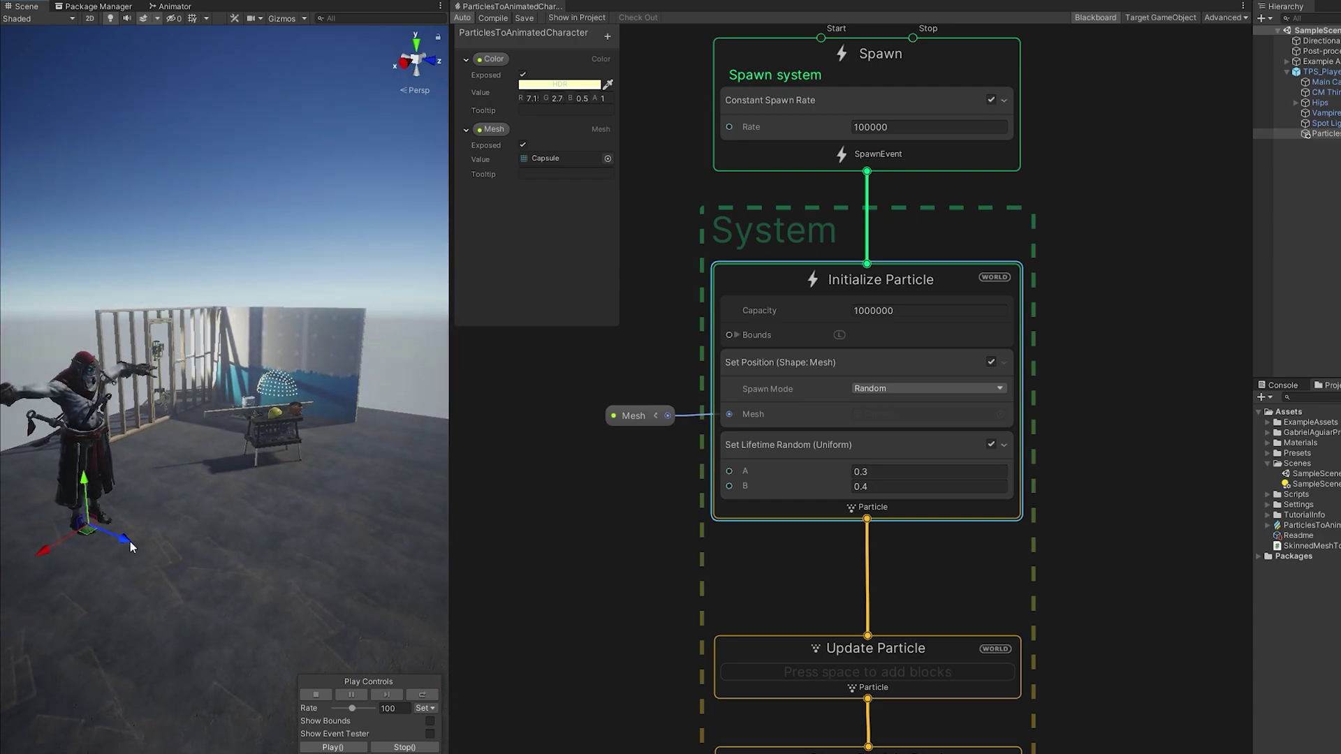
{"action": "left_click_drag", "start_coordinate": [231, 551], "coordinate": [229, 555]}
{"action": "key", "text": "ctrl+z"}
Add a Set Position block above Set Lifetime Random in the Initialize Particle context
{"action": "middle_click_drag", "start_coordinate": [558, 472], "coordinate": [664, 463]}
{"action": "left_click", "coordinate": [852, 433]}
{"action": "key", "text": "space"}
{"action": "type", "text": "set posit"}
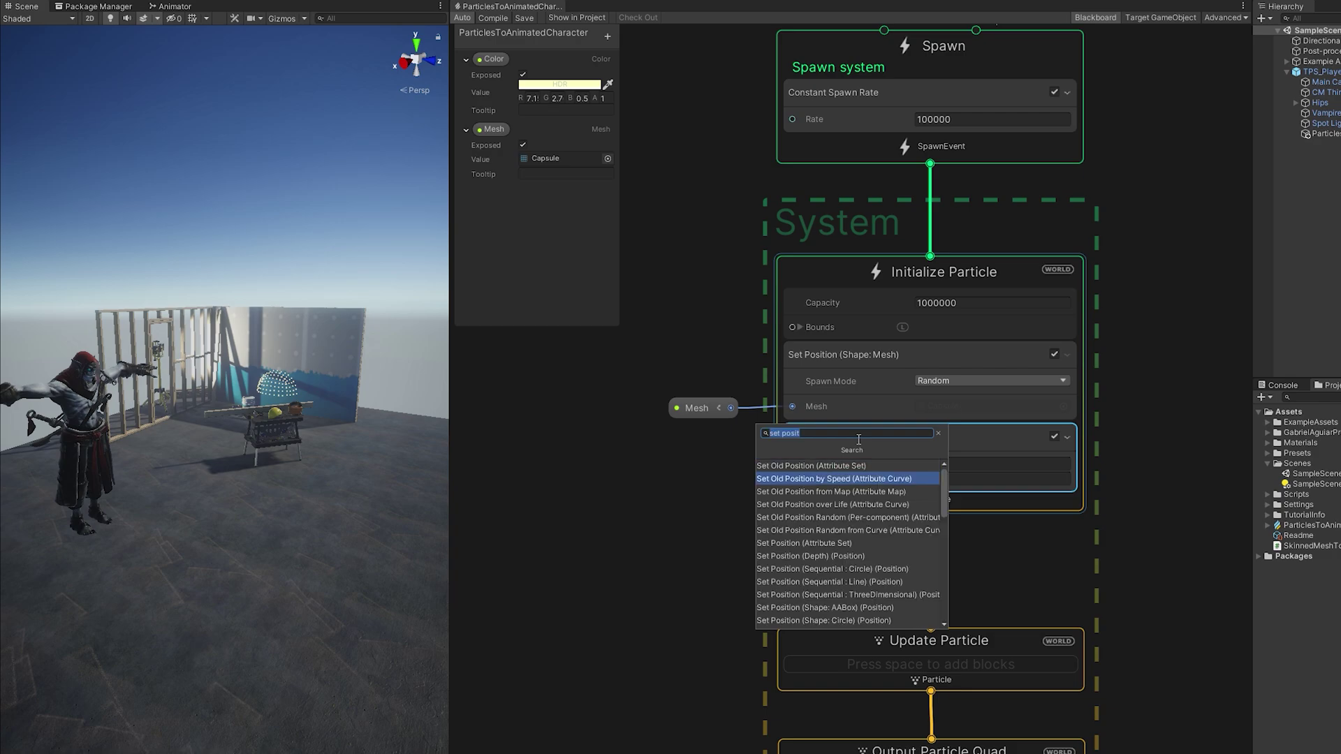
{"action": "key", "text": "Down"}
{"action": "key", "text": "Return"}
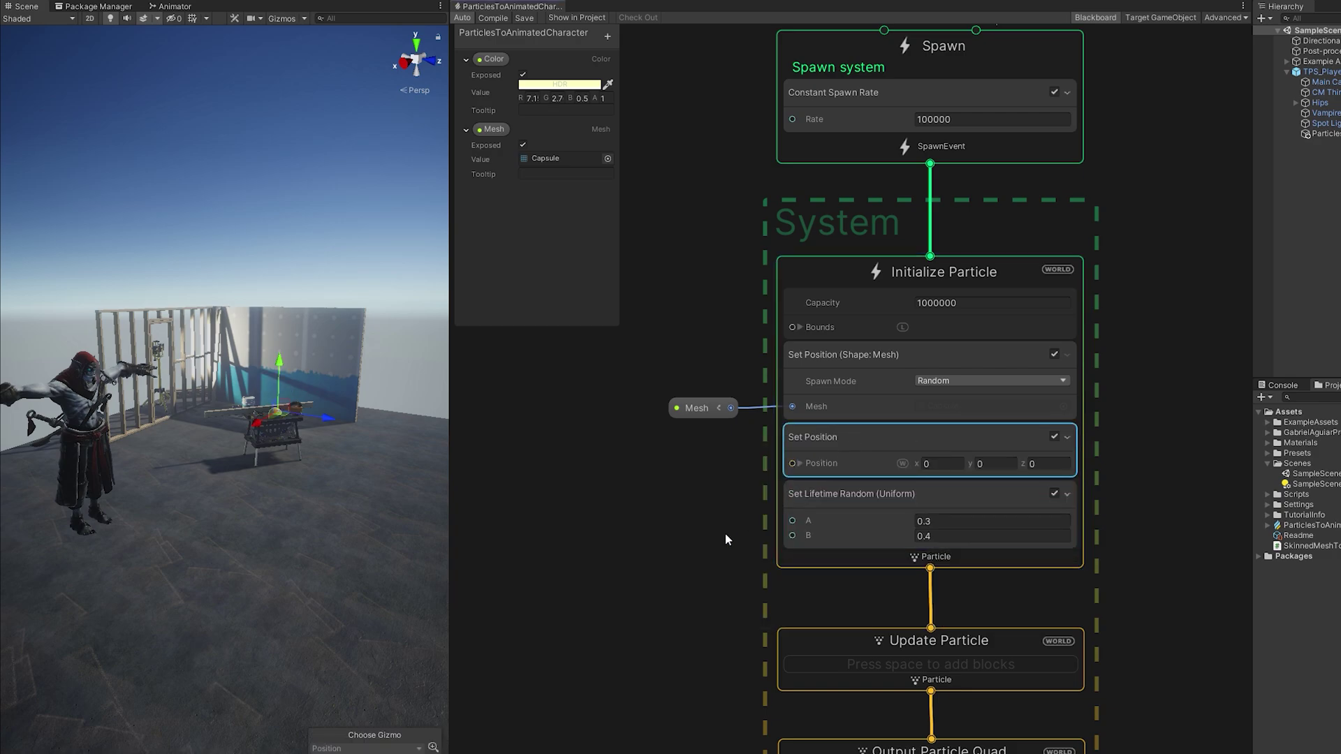
Create a Get Attribute: targetPosition node and connect it to the Position input of the Set Position block
{"action": "middle_click_drag", "start_coordinate": [719, 545], "coordinate": [889, 532]}
{"action": "key", "text": "space"}
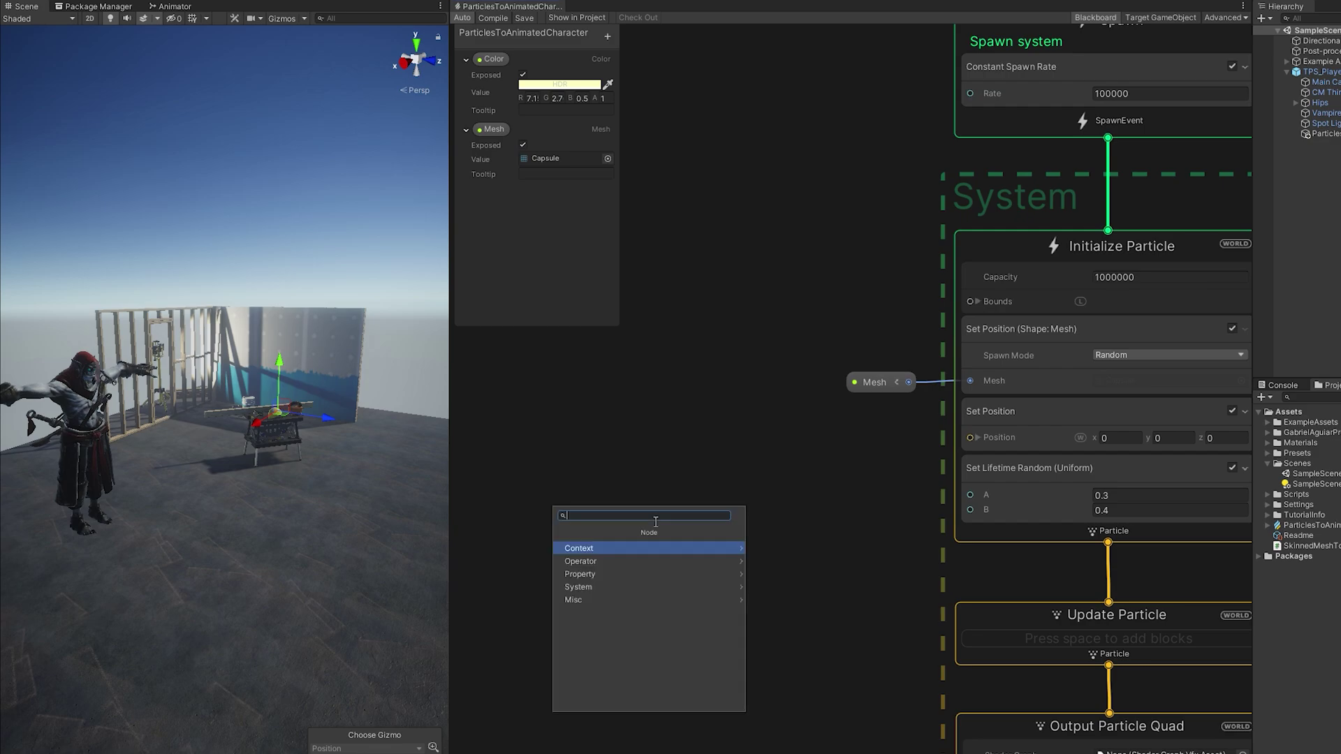
{"action": "type", "text": "tar"}
{"action": "left_click", "coordinate": [632, 547]}
{"action": "left_click_drag", "start_coordinate": [720, 541], "coordinate": [704, 454]}
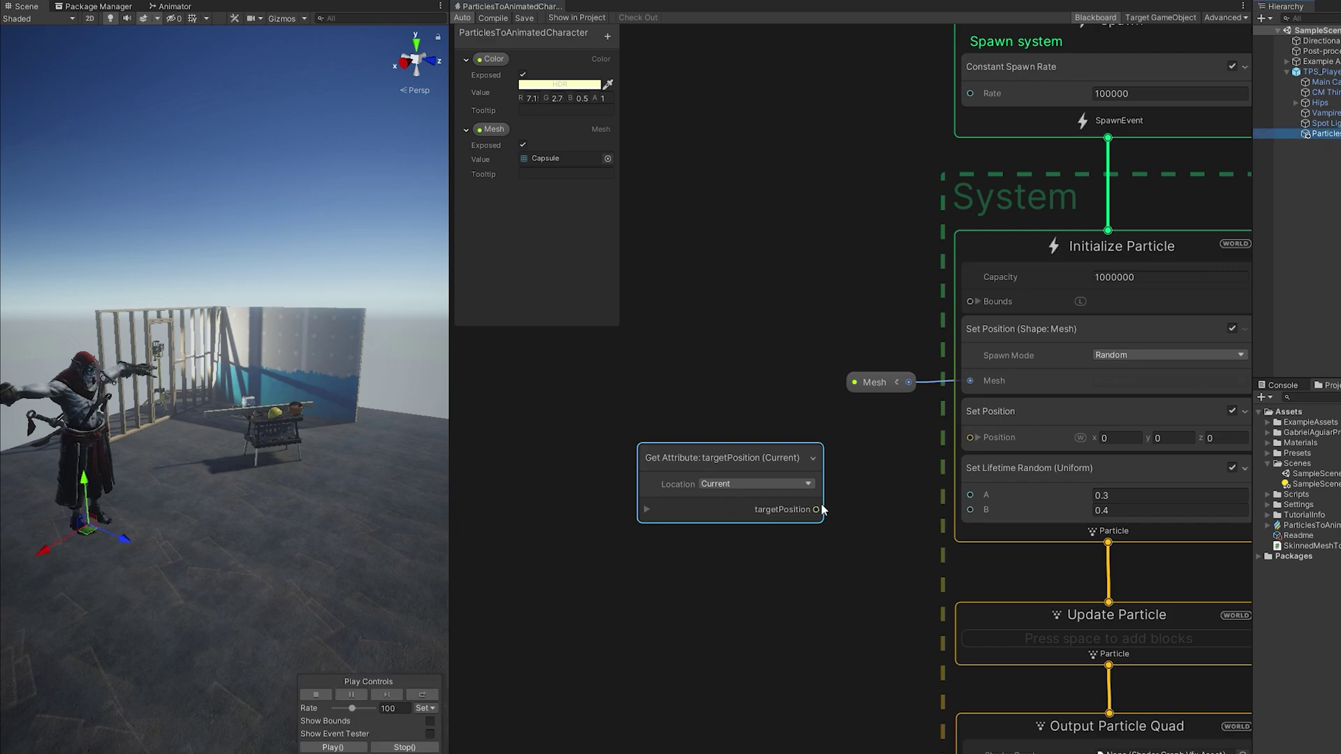
{"action": "left_click_drag", "start_coordinate": [978, 444], "coordinate": [978, 444]}
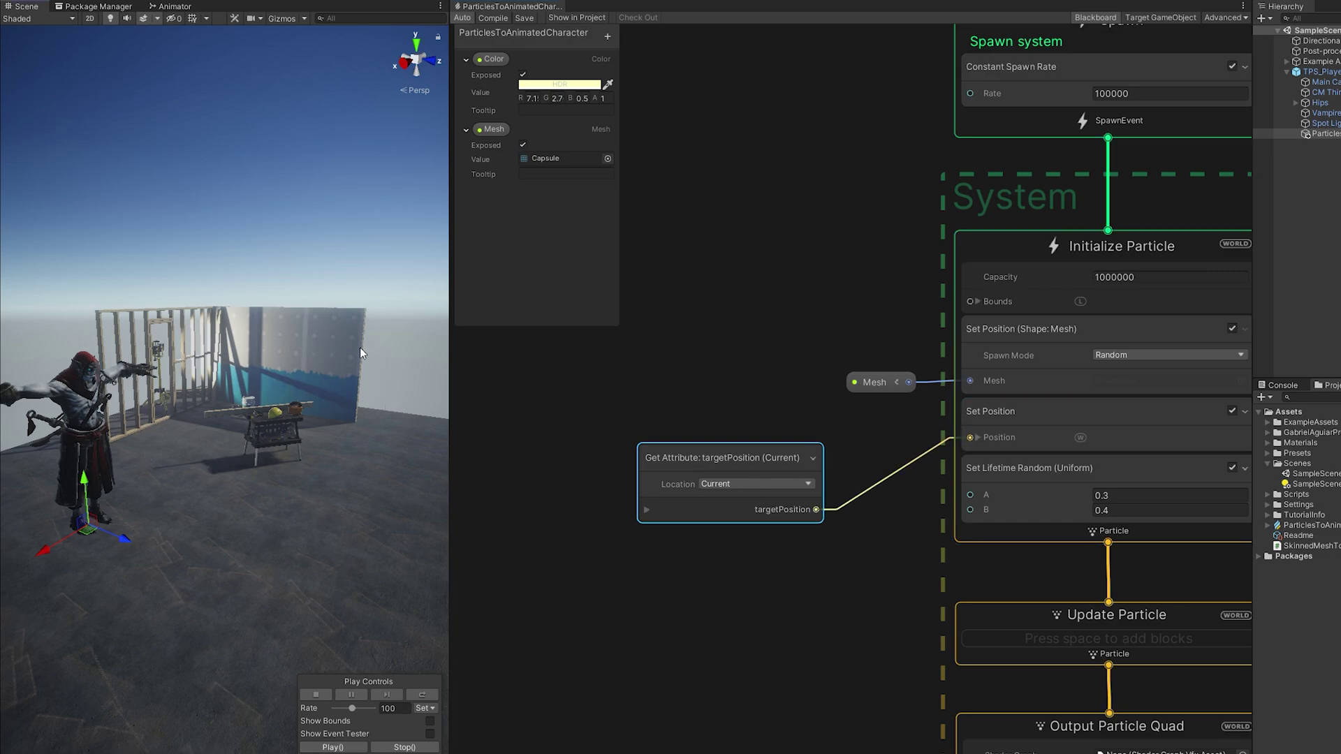
Move the targetPosition node farther from the context and feed its output into input A of a new Add node
{"action": "left_click_drag", "start_coordinate": [705, 448], "coordinate": [599, 514]}
{"action": "middle_click_drag", "start_coordinate": [606, 497], "coordinate": [701, 458]}
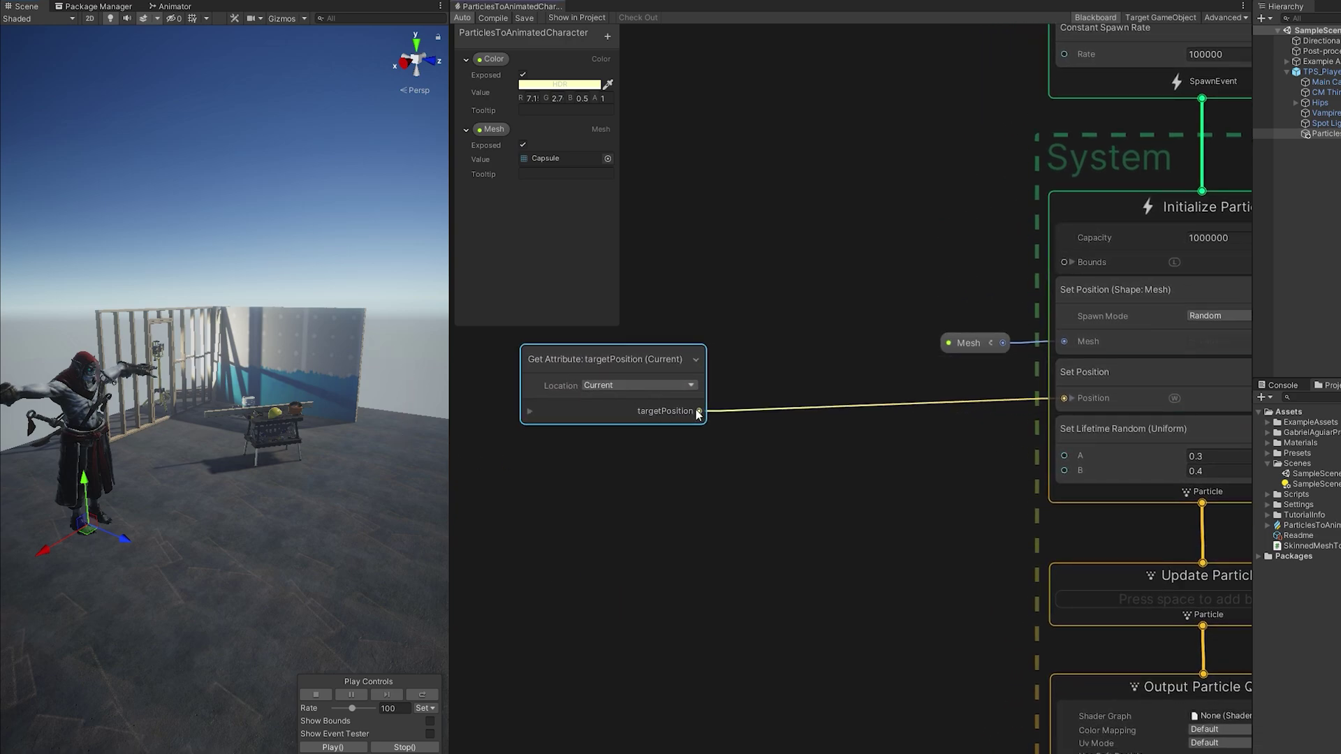
{"action": "left_click_drag", "start_coordinate": [697, 410], "coordinate": [750, 466]}
{"action": "type", "text": "add"}
{"action": "left_click", "coordinate": [718, 499]}
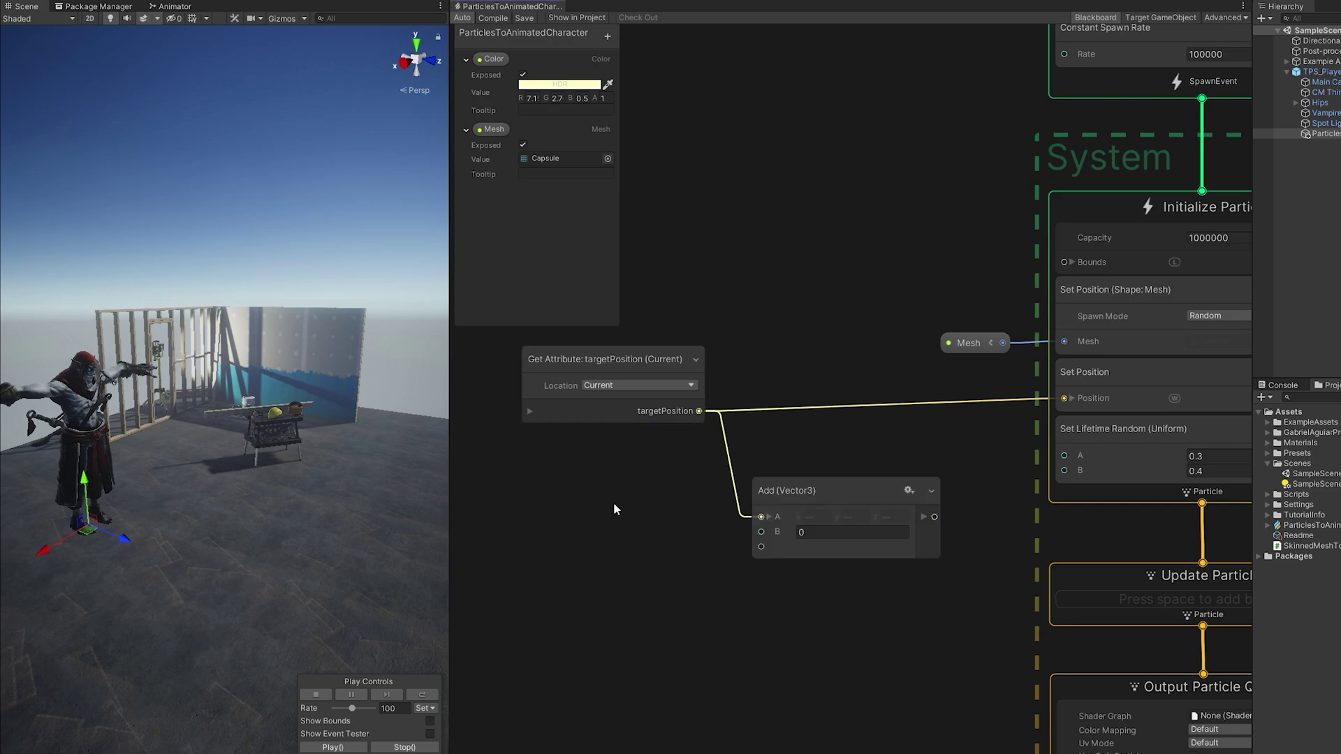
Create a Get Attribute: position node and connect it to input B of the Add node
{"action": "key", "text": "space"}
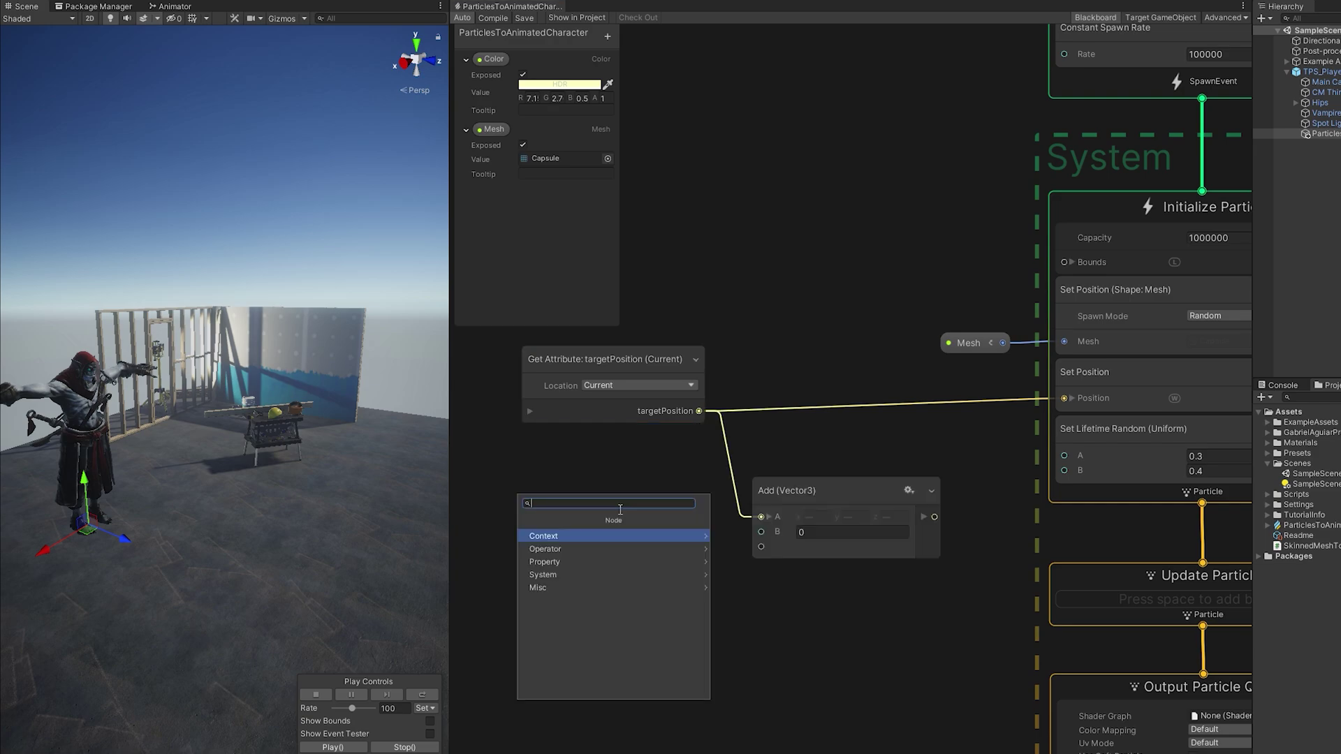
{"action": "type", "text": "posit"}
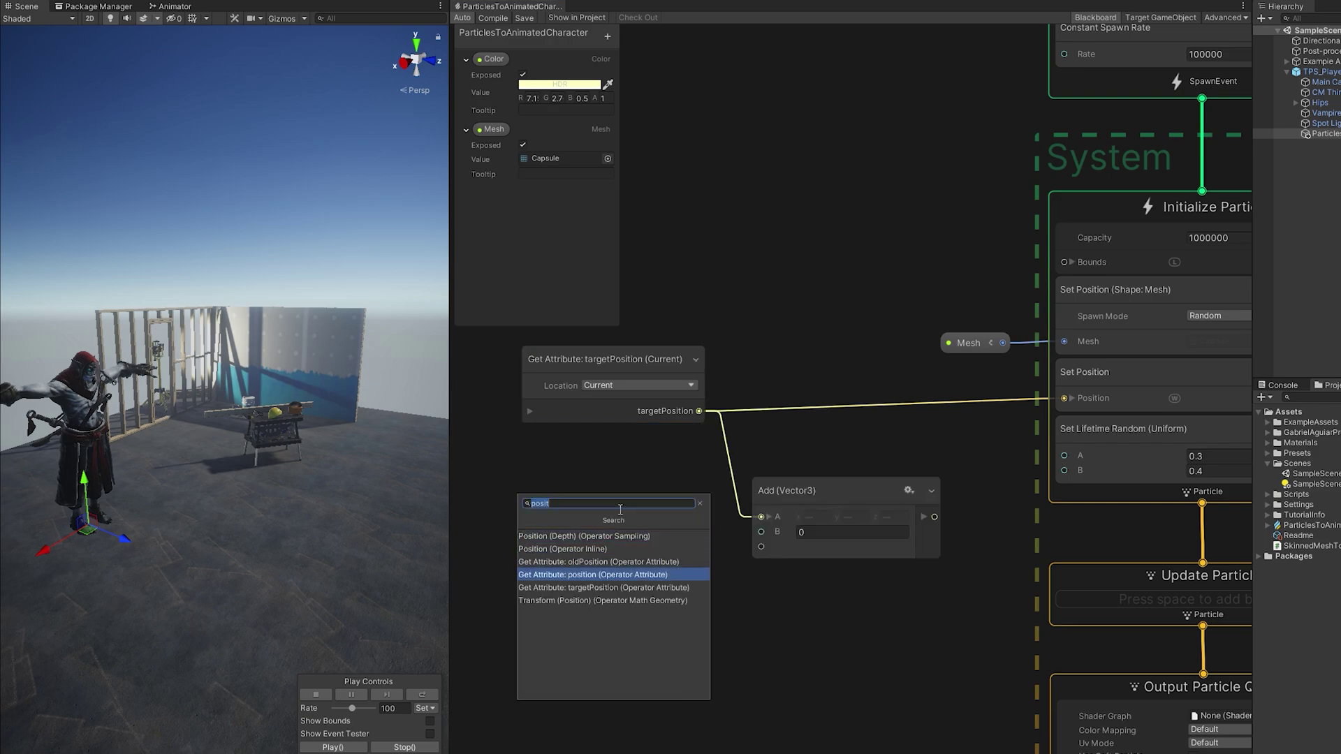
{"action": "left_click", "coordinate": [605, 575]}
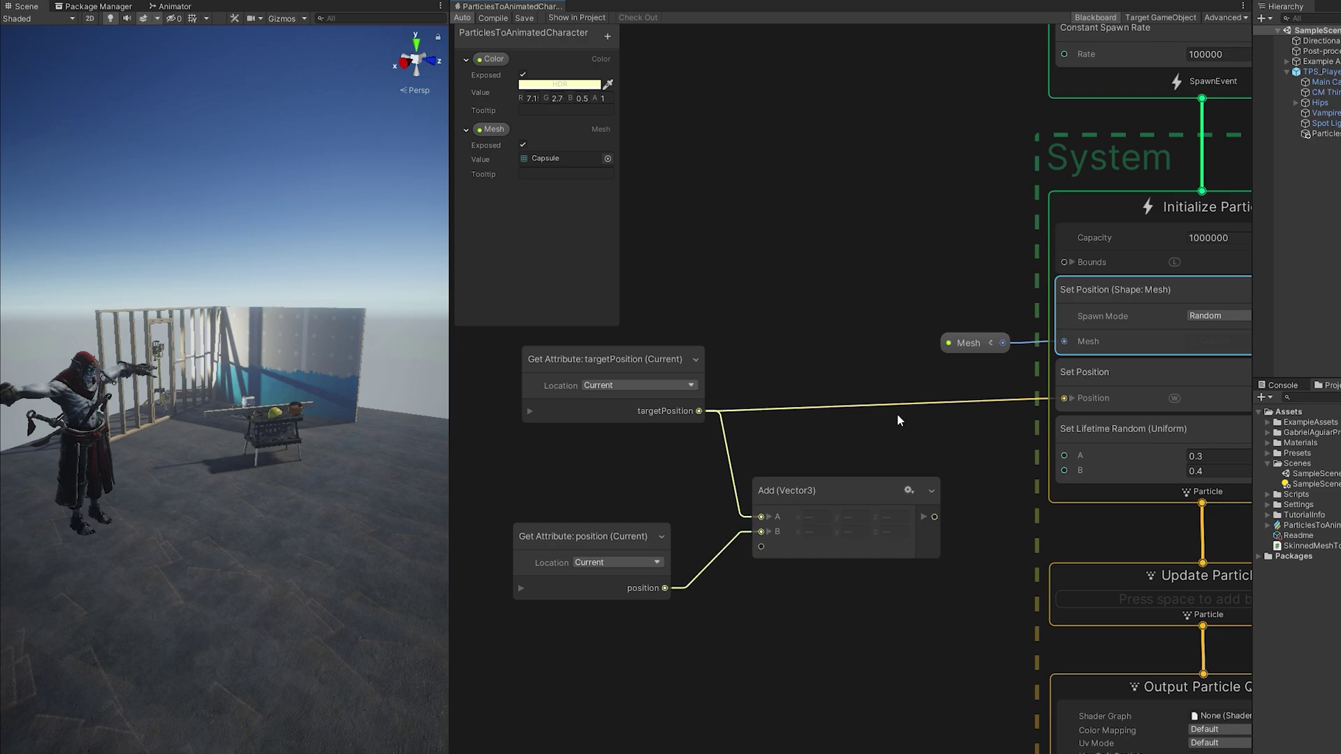
Connect the Add node's output to the Position input of the Set Position block, replacing the direct targetPosition link
{"action": "middle_click_drag", "start_coordinate": [893, 425], "coordinate": [820, 425]}
{"action": "left_click_drag", "start_coordinate": [970, 401], "coordinate": [994, 395]}
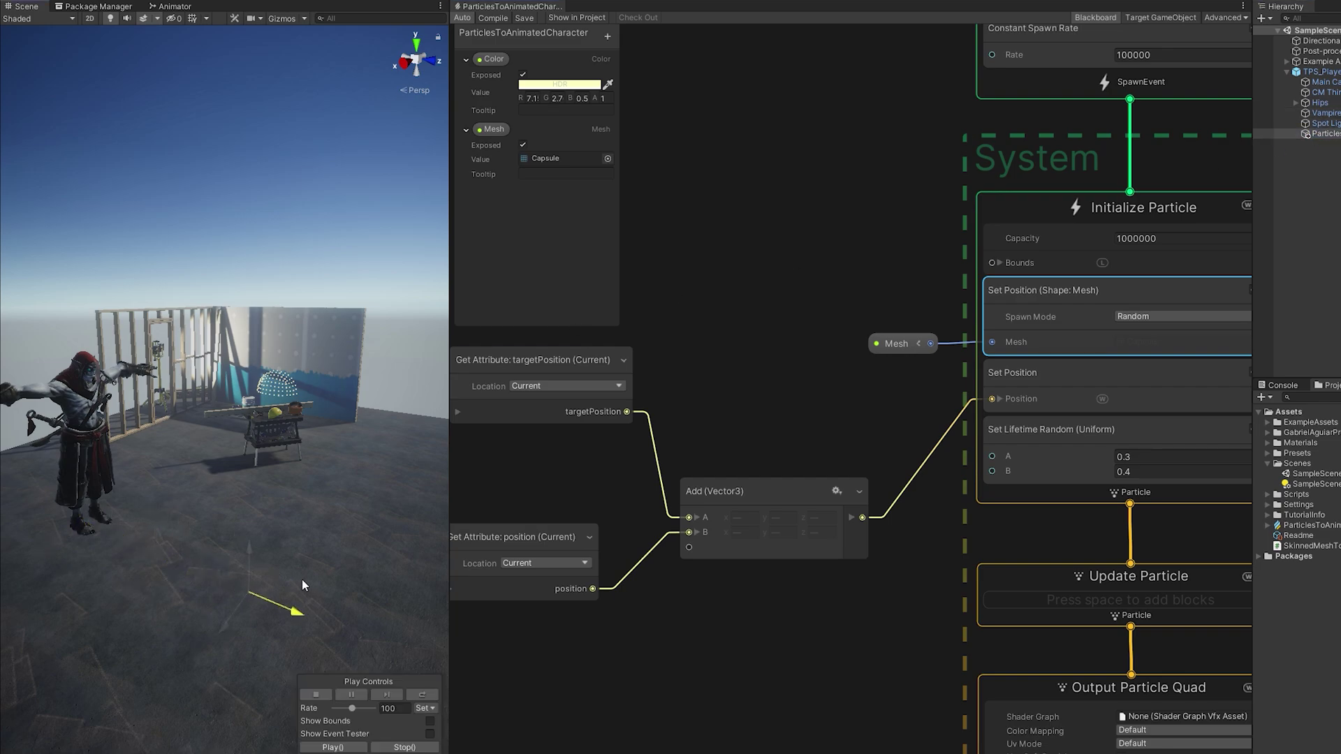
{"action": "left_click", "coordinate": [856, 426]}
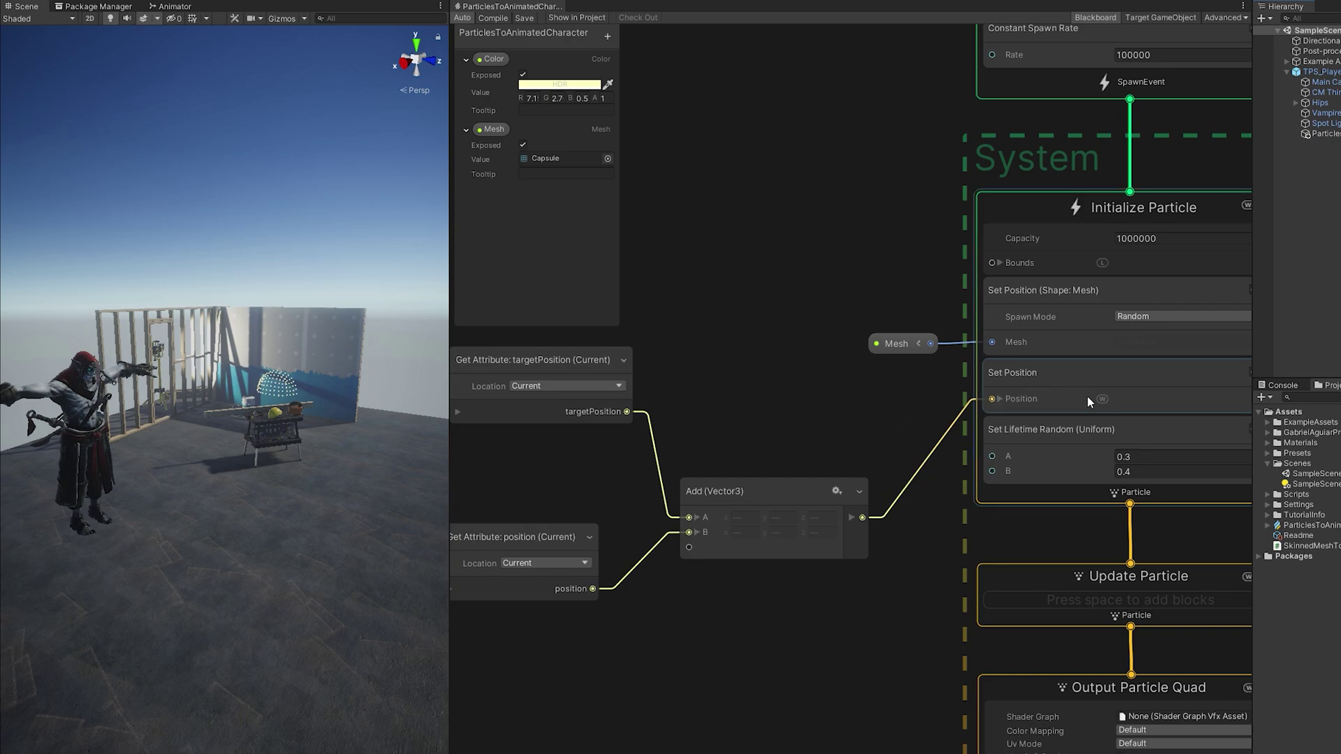
Move the targetPosition, position and Add nodes up, and set the Set Position block's Position to local space
{"action": "left_click_drag", "start_coordinate": [555, 377], "coordinate": [553, 376]}
{"action": "left_click_drag", "start_coordinate": [796, 495], "coordinate": [797, 387]}
{"action": "middle_click_drag", "start_coordinate": [861, 494], "coordinate": [680, 490]}
{"action": "scroll", "coordinate": [924, 395], "scroll_direction": "up", "scroll_amount": 1}
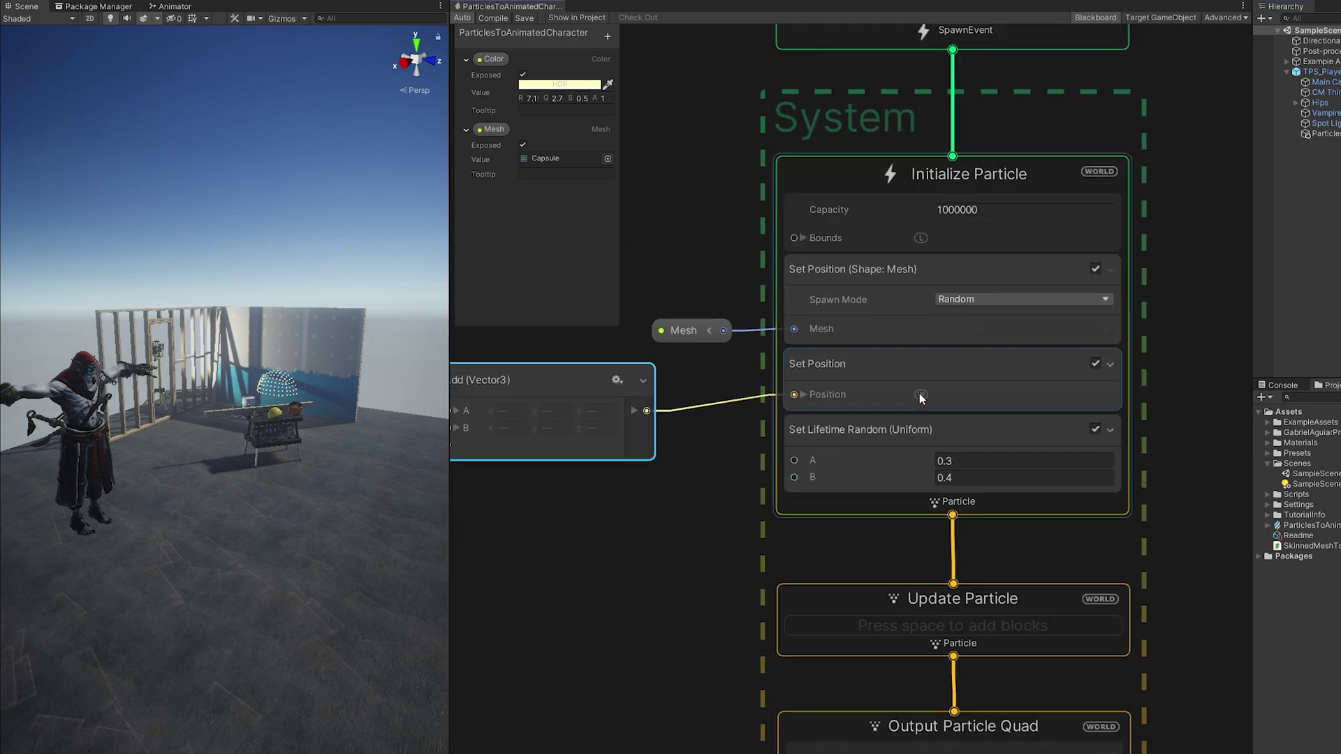
{"action": "mouse_move", "coordinate": [903, 509]}
{"action": "middle_mouse_down"}
{"action": "mouse_move", "coordinate": [891, 469]}
{"action": "mouse_move", "coordinate": [882, 514]}
{"action": "middle_mouse_up"}
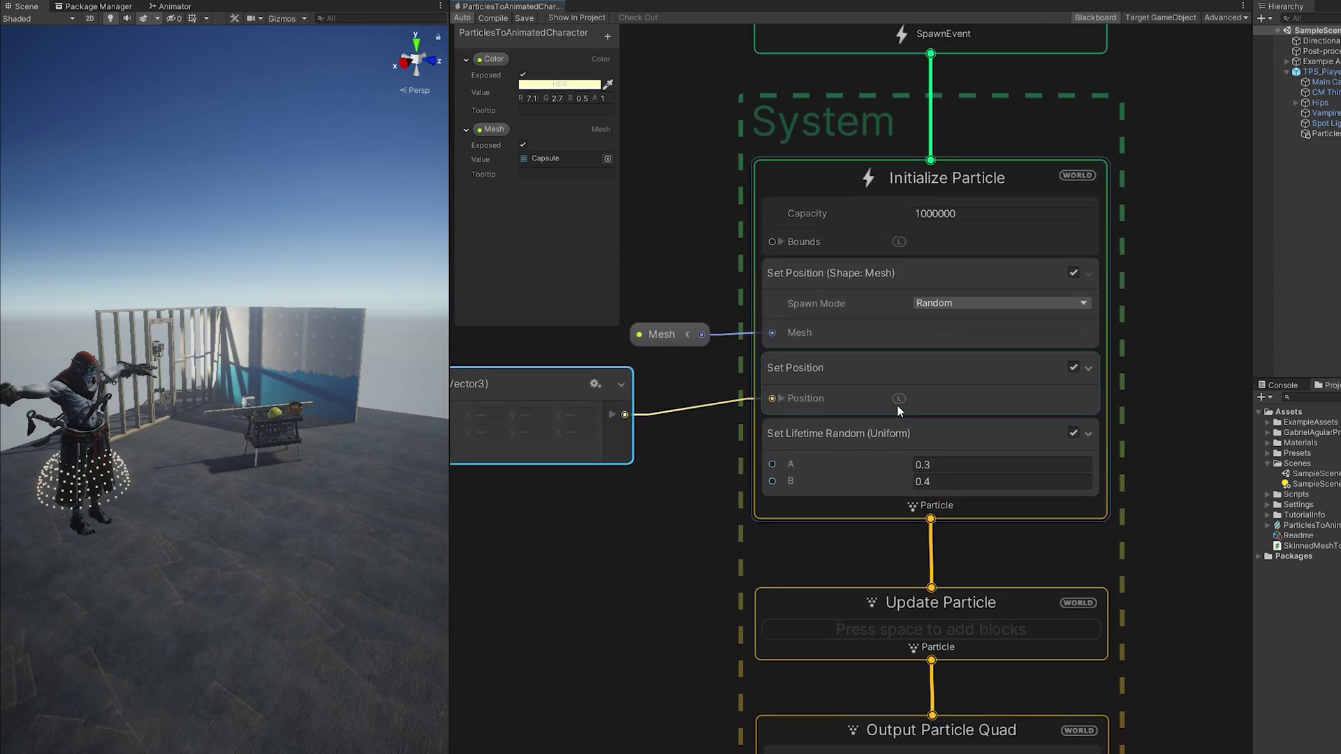
{"action": "middle_click_drag", "start_coordinate": [653, 502], "coordinate": [736, 504]}
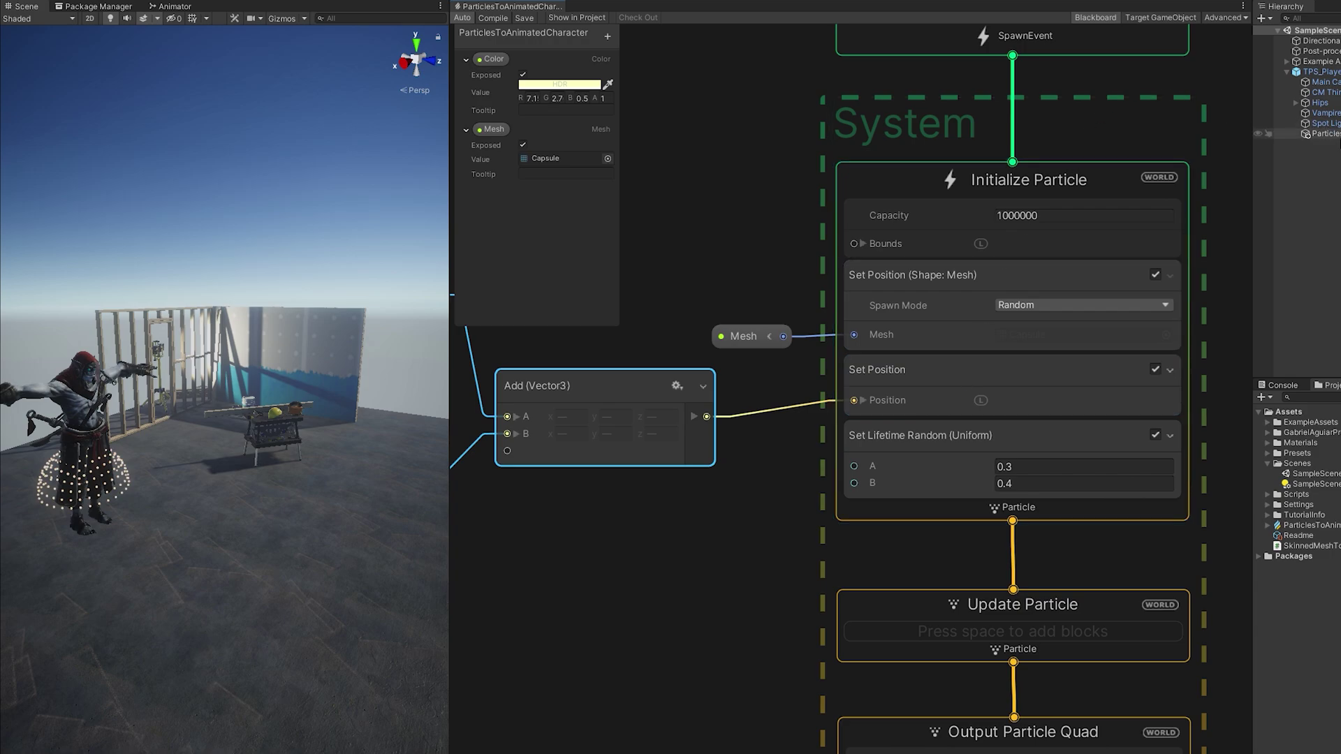
Test the local Set Position setting by moving the effect object in the scene, and undo the moves
{"action": "left_click_drag", "start_coordinate": [123, 539], "coordinate": [220, 554]}
{"action": "key", "text": "ctrl+z"}
{"action": "left_click_drag", "start_coordinate": [123, 540], "coordinate": [124, 542]}
{"action": "key", "text": "ctrl+z"}
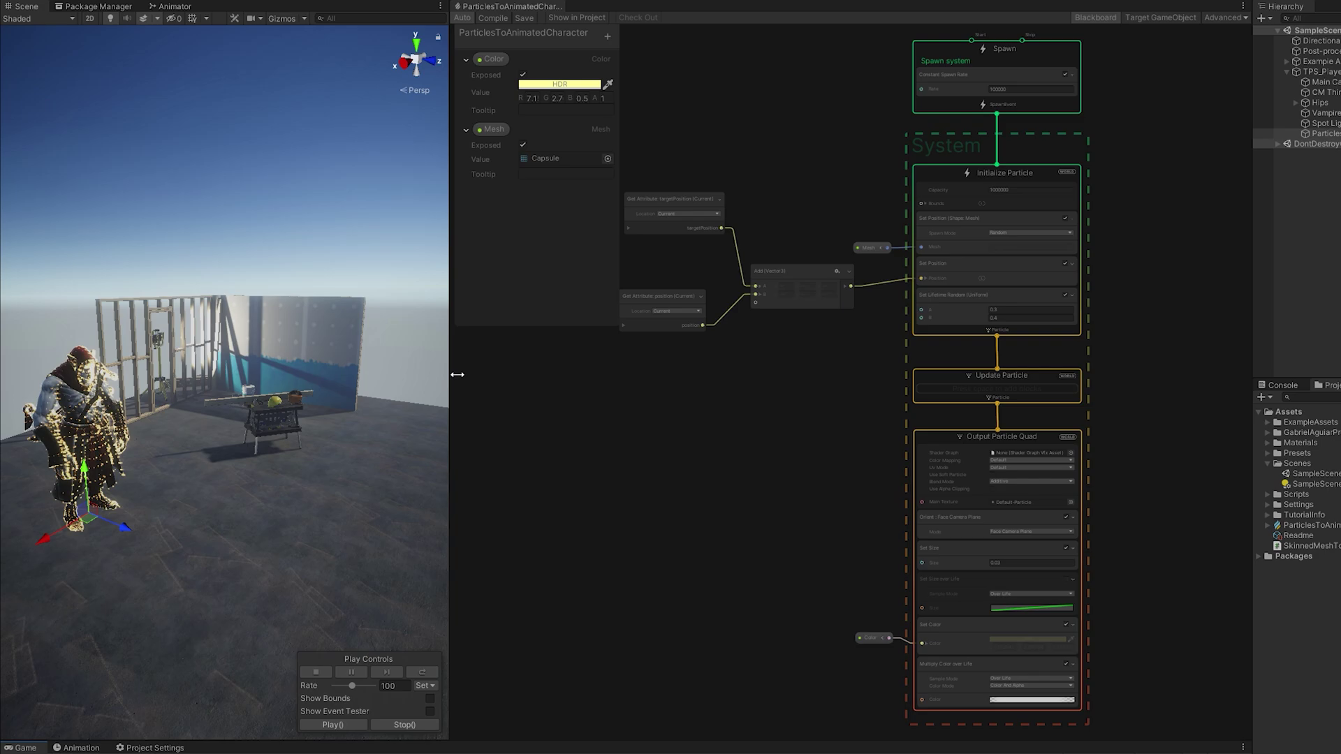
Enable the Set Size over Life block with a curve falling over the particle's life, and open its Composition options
{"action": "left_click_drag", "start_coordinate": [457, 374], "coordinate": [947, 370]}
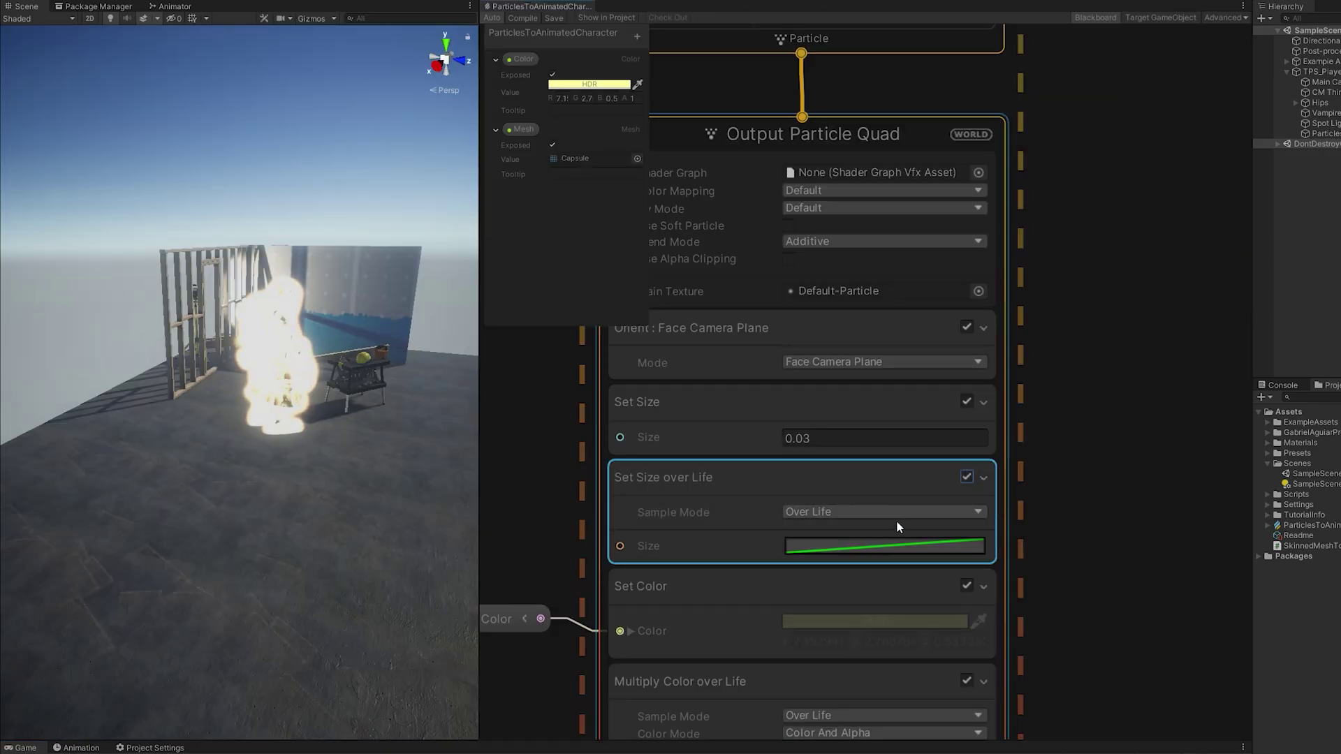
{"action": "left_click", "coordinate": [890, 546]}
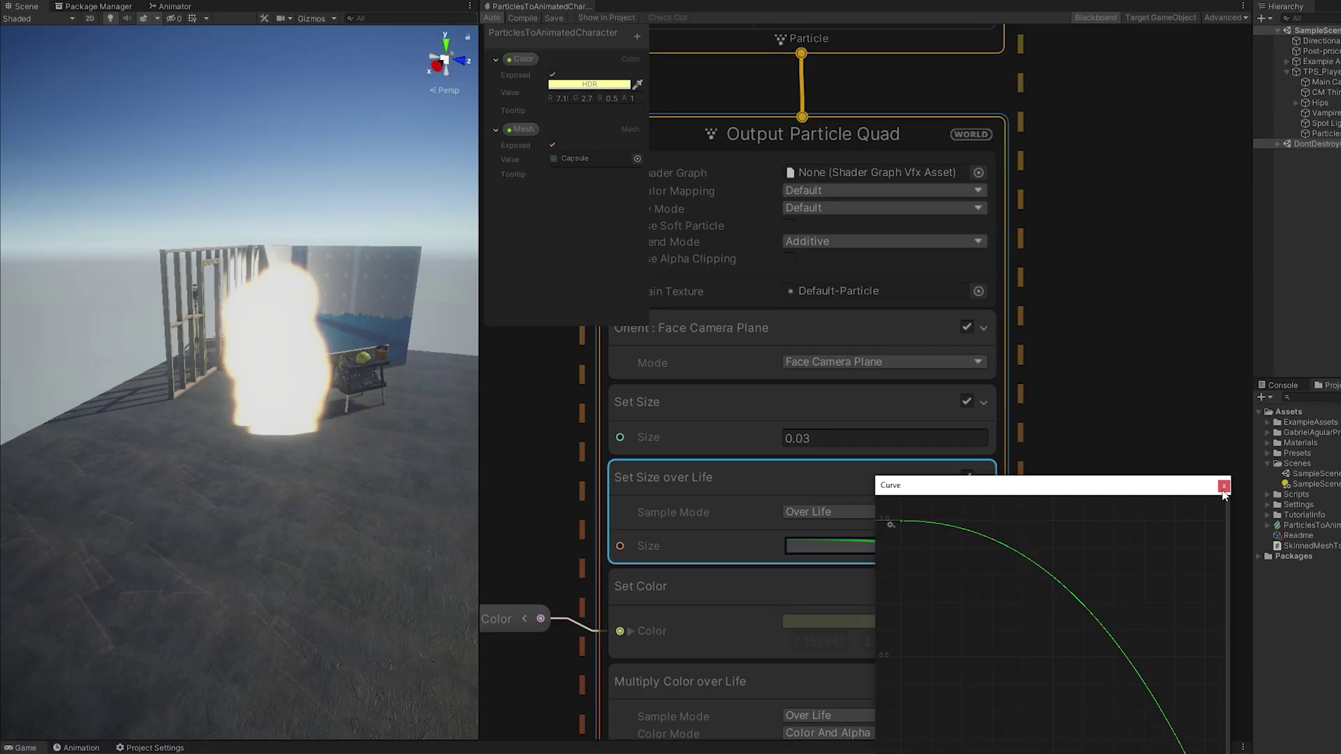
{"action": "left_click", "coordinate": [1268, 345]}
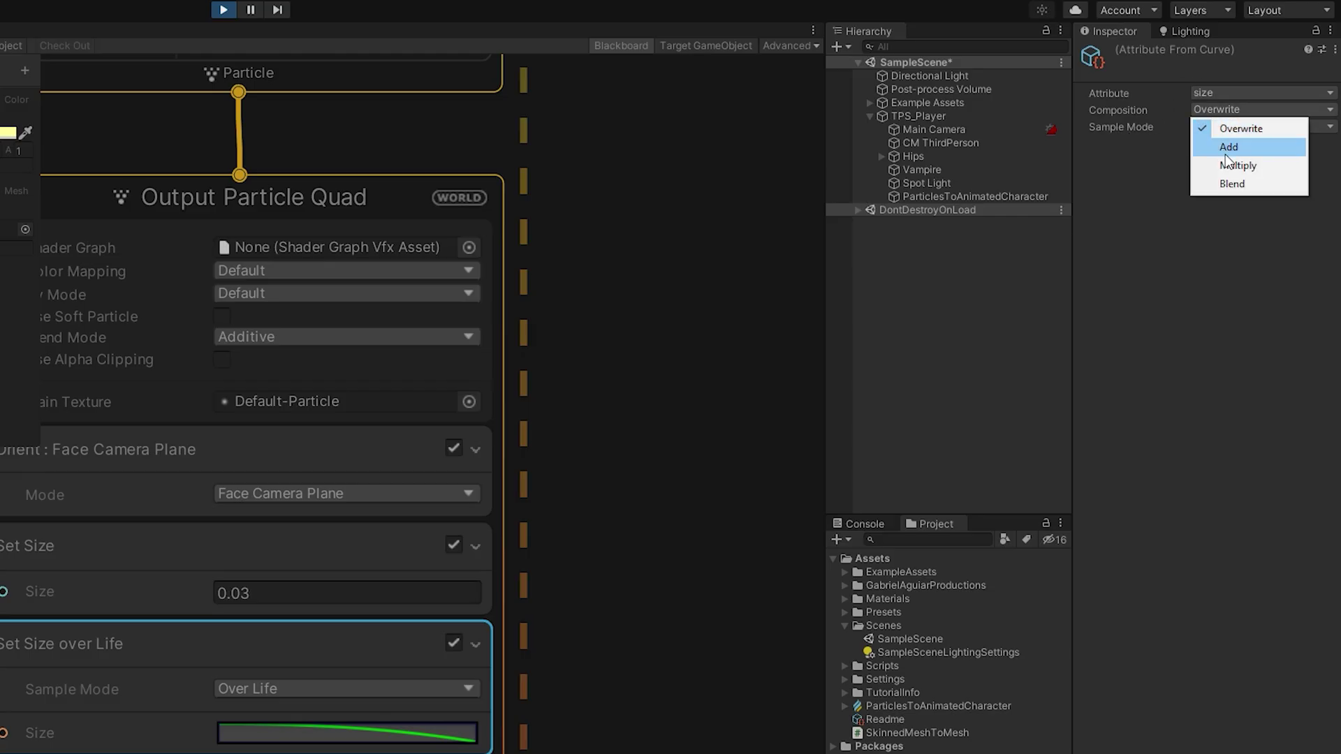